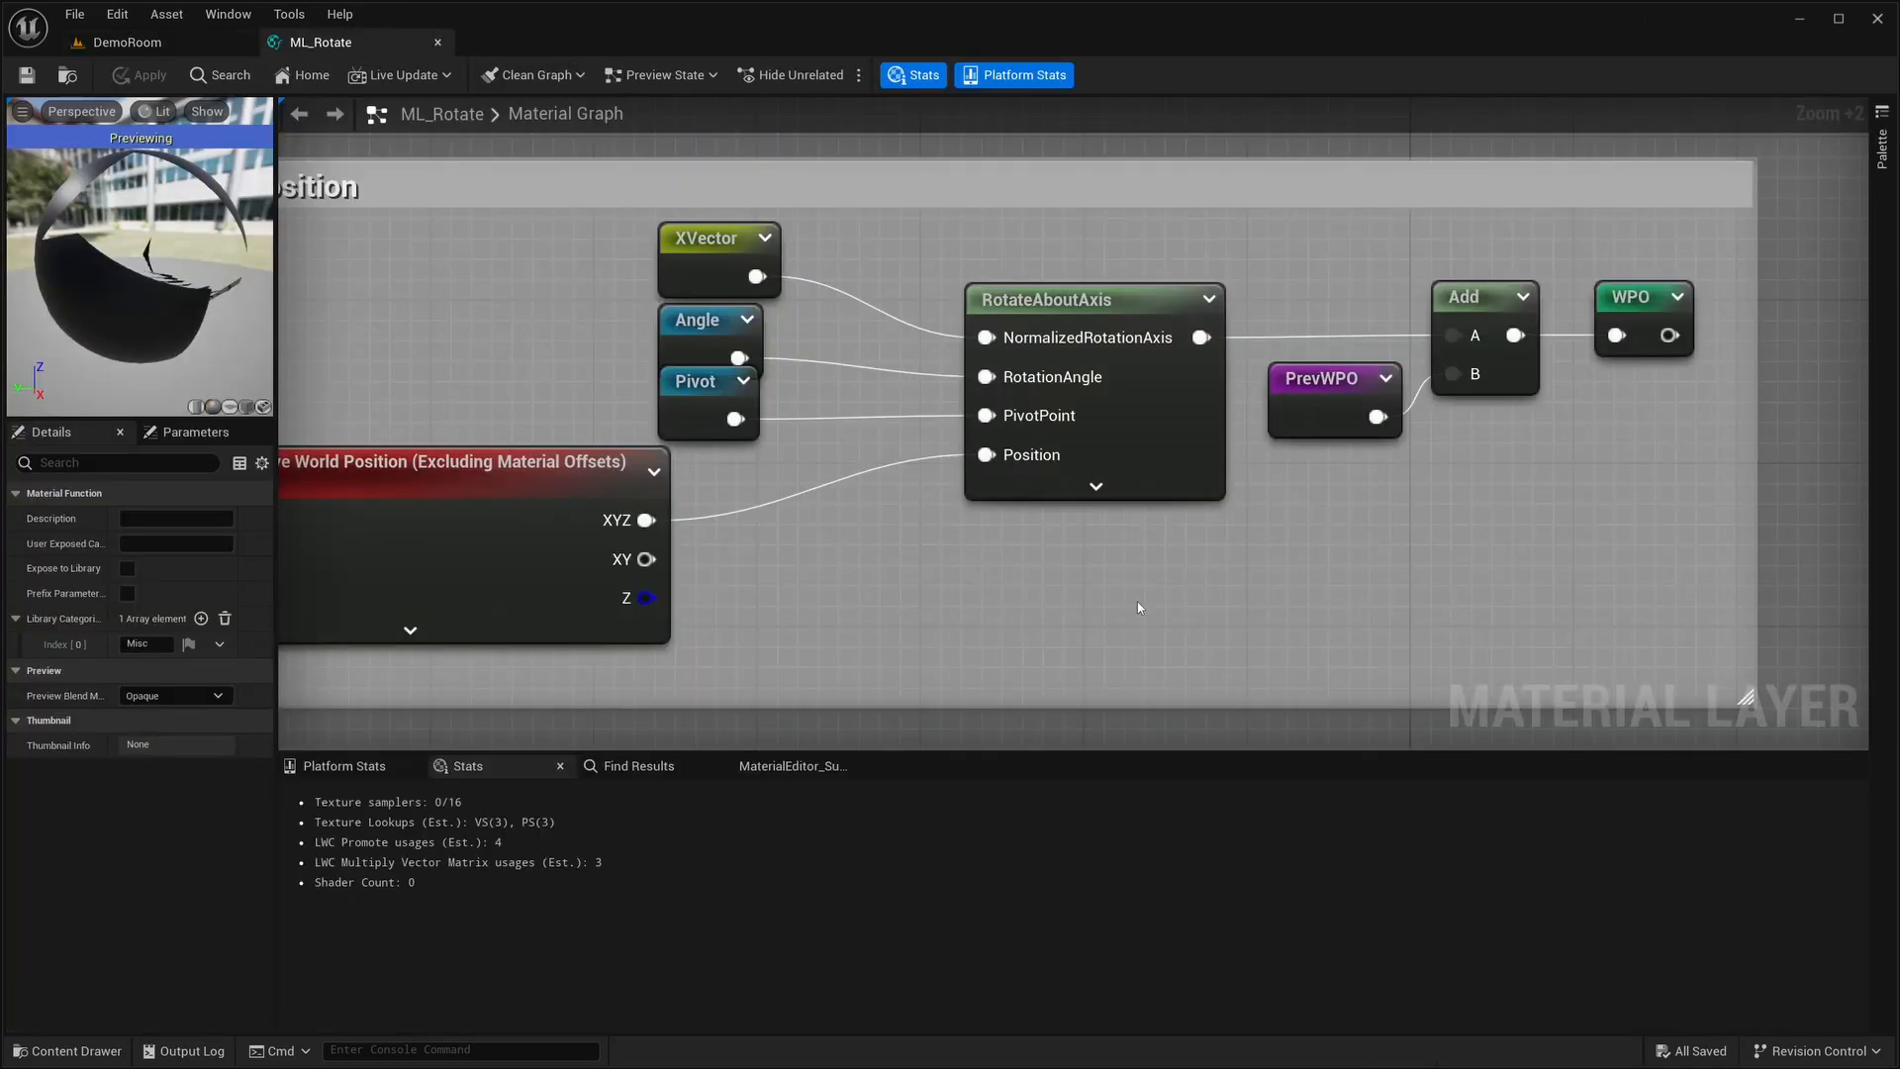
# Inspect the RotateAboutAxis and SetMaterialAttributes nodes in the ML_Rotate material layer graph.
pyautogui.moveTo(1137, 602); pyautogui.dragTo(1010, 244)
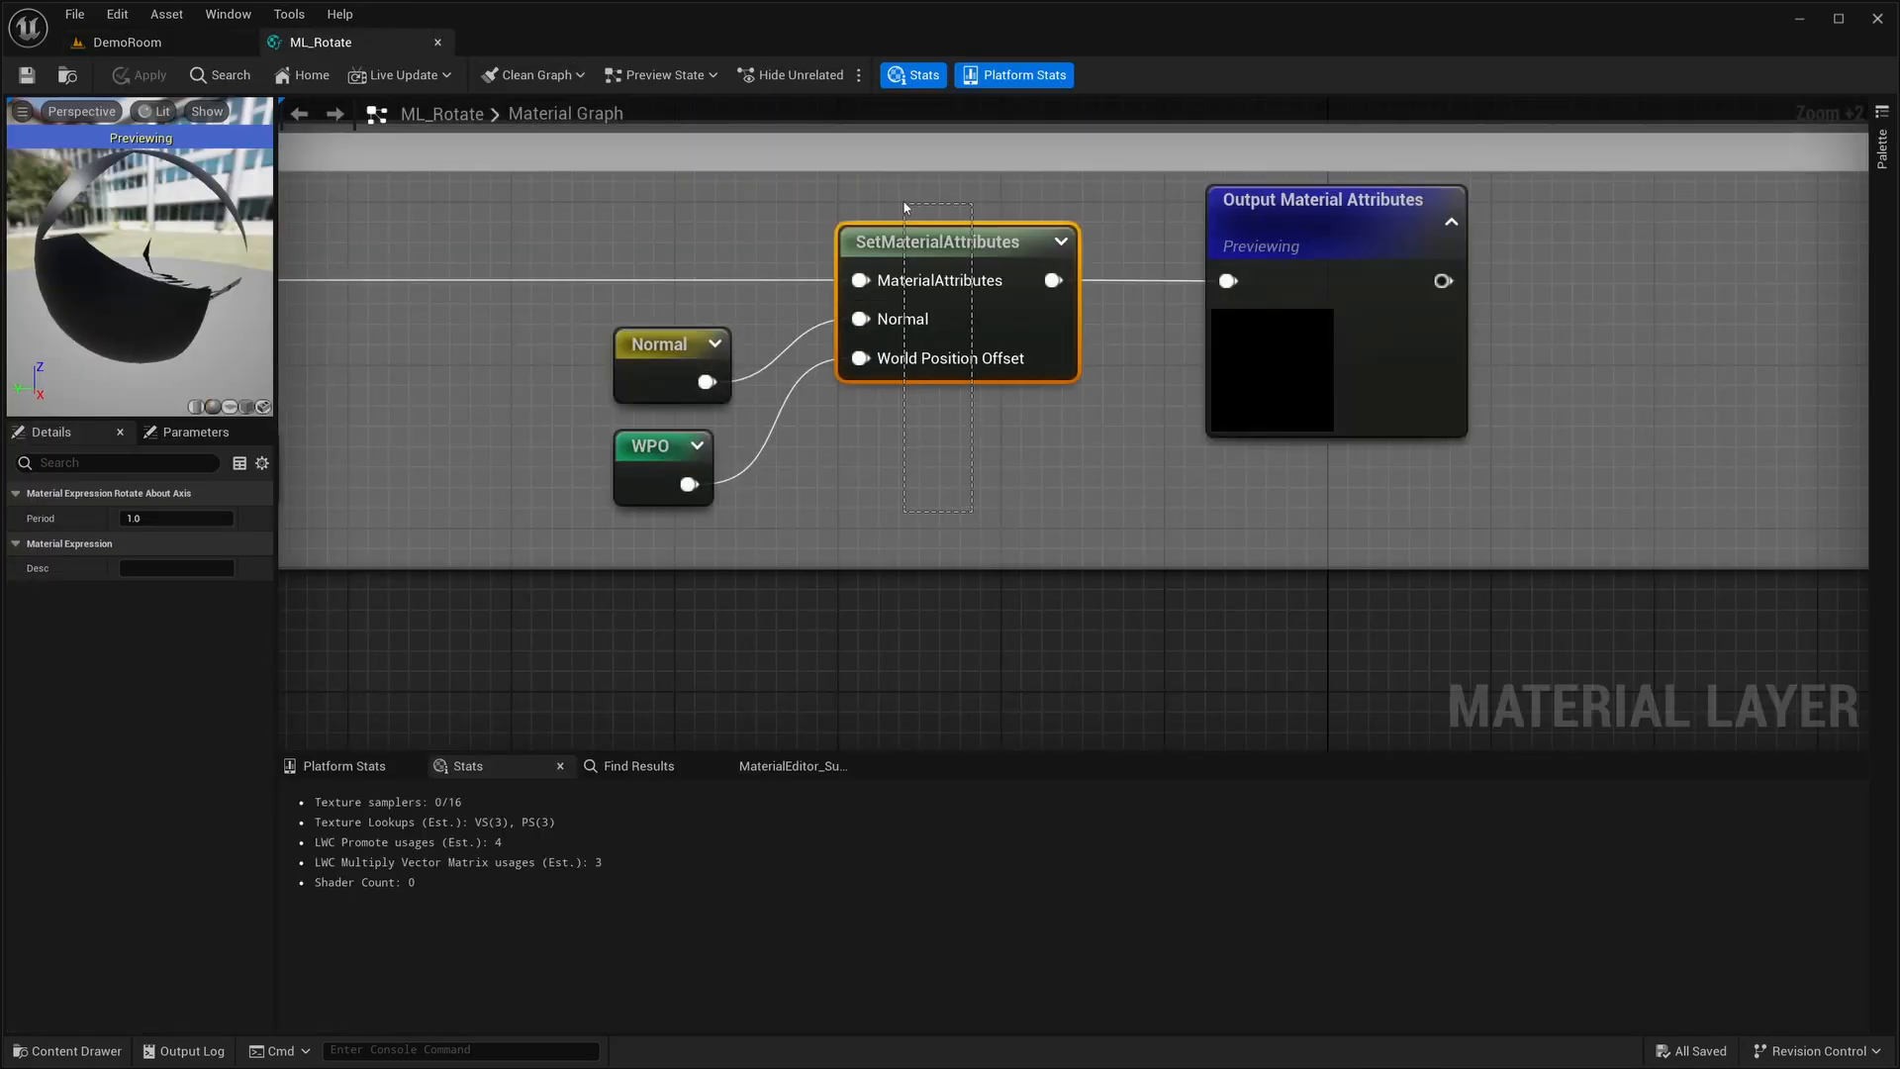
pyautogui.moveTo(904, 207); pyautogui.dragTo(905, 210)
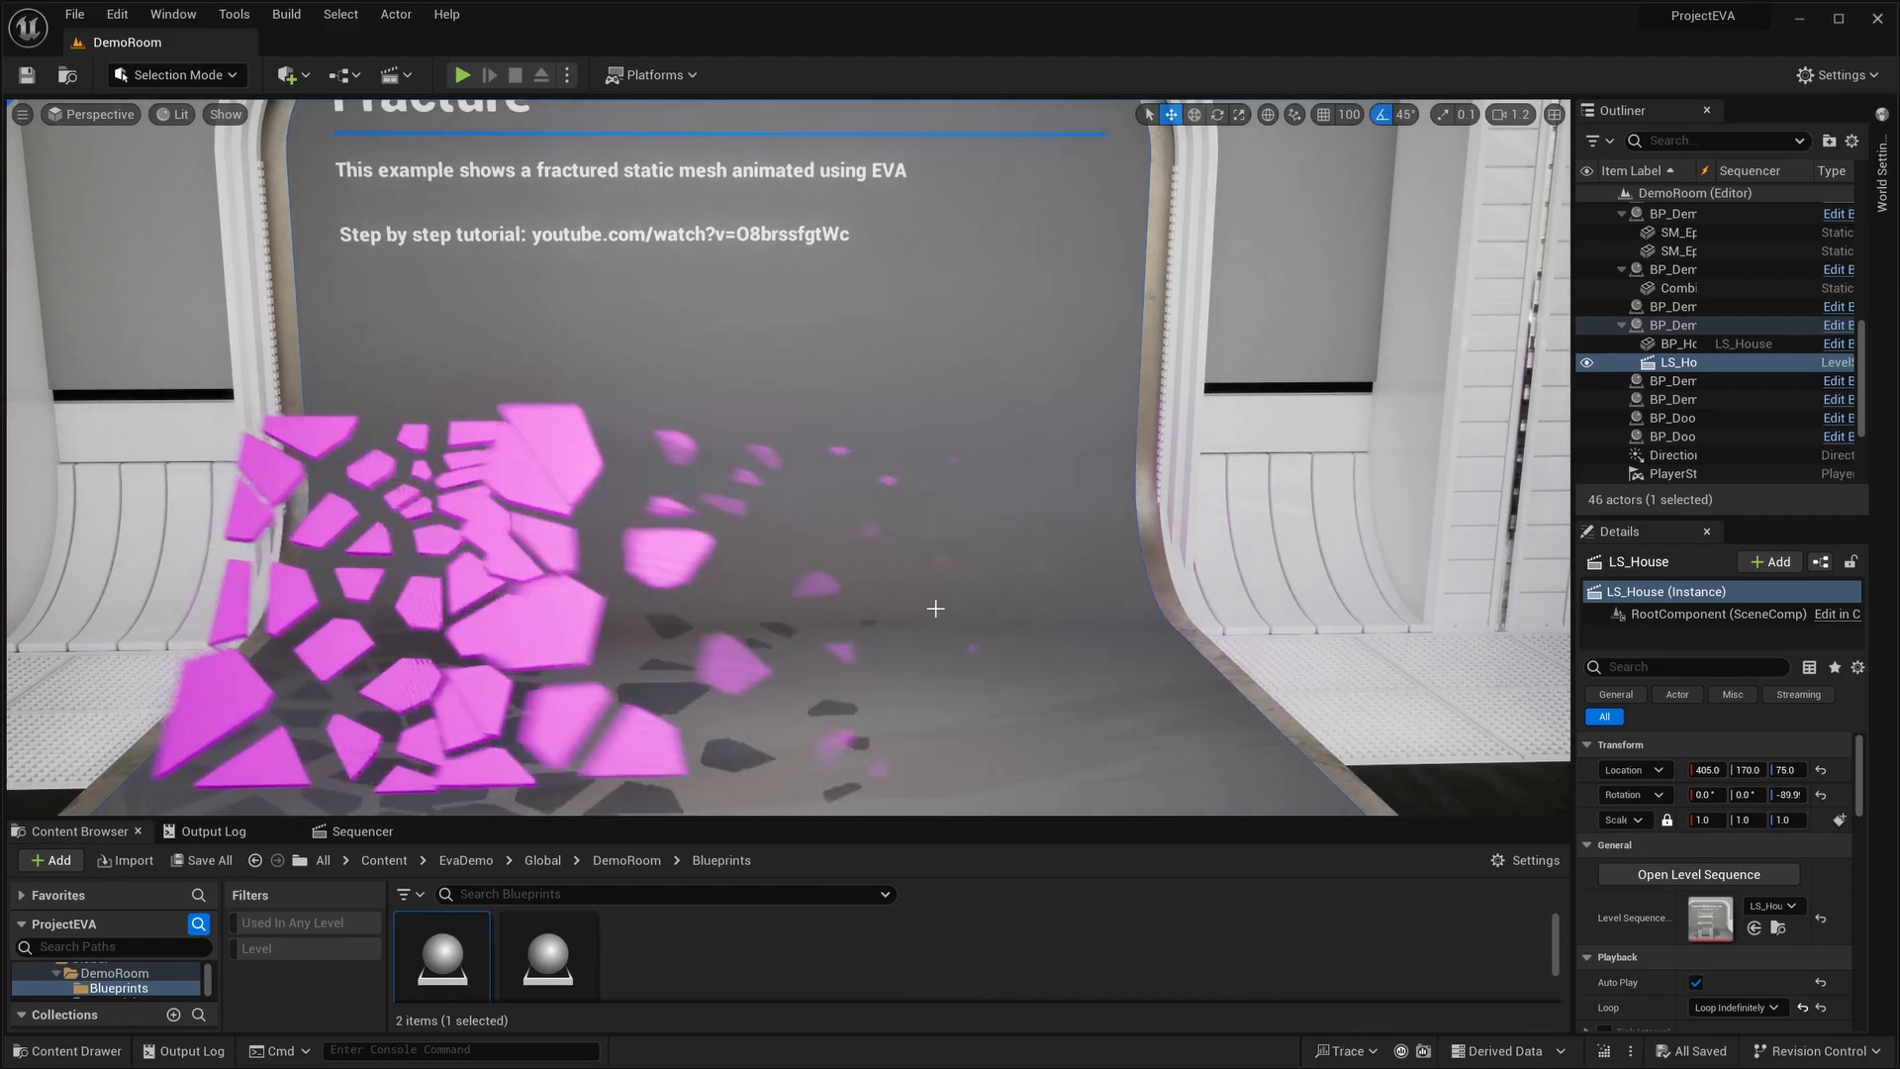
# Play-test the DemoRoom level by walking up to the door and backing away from it, and stop the session.
pyautogui.hotkey('alt', 'p')
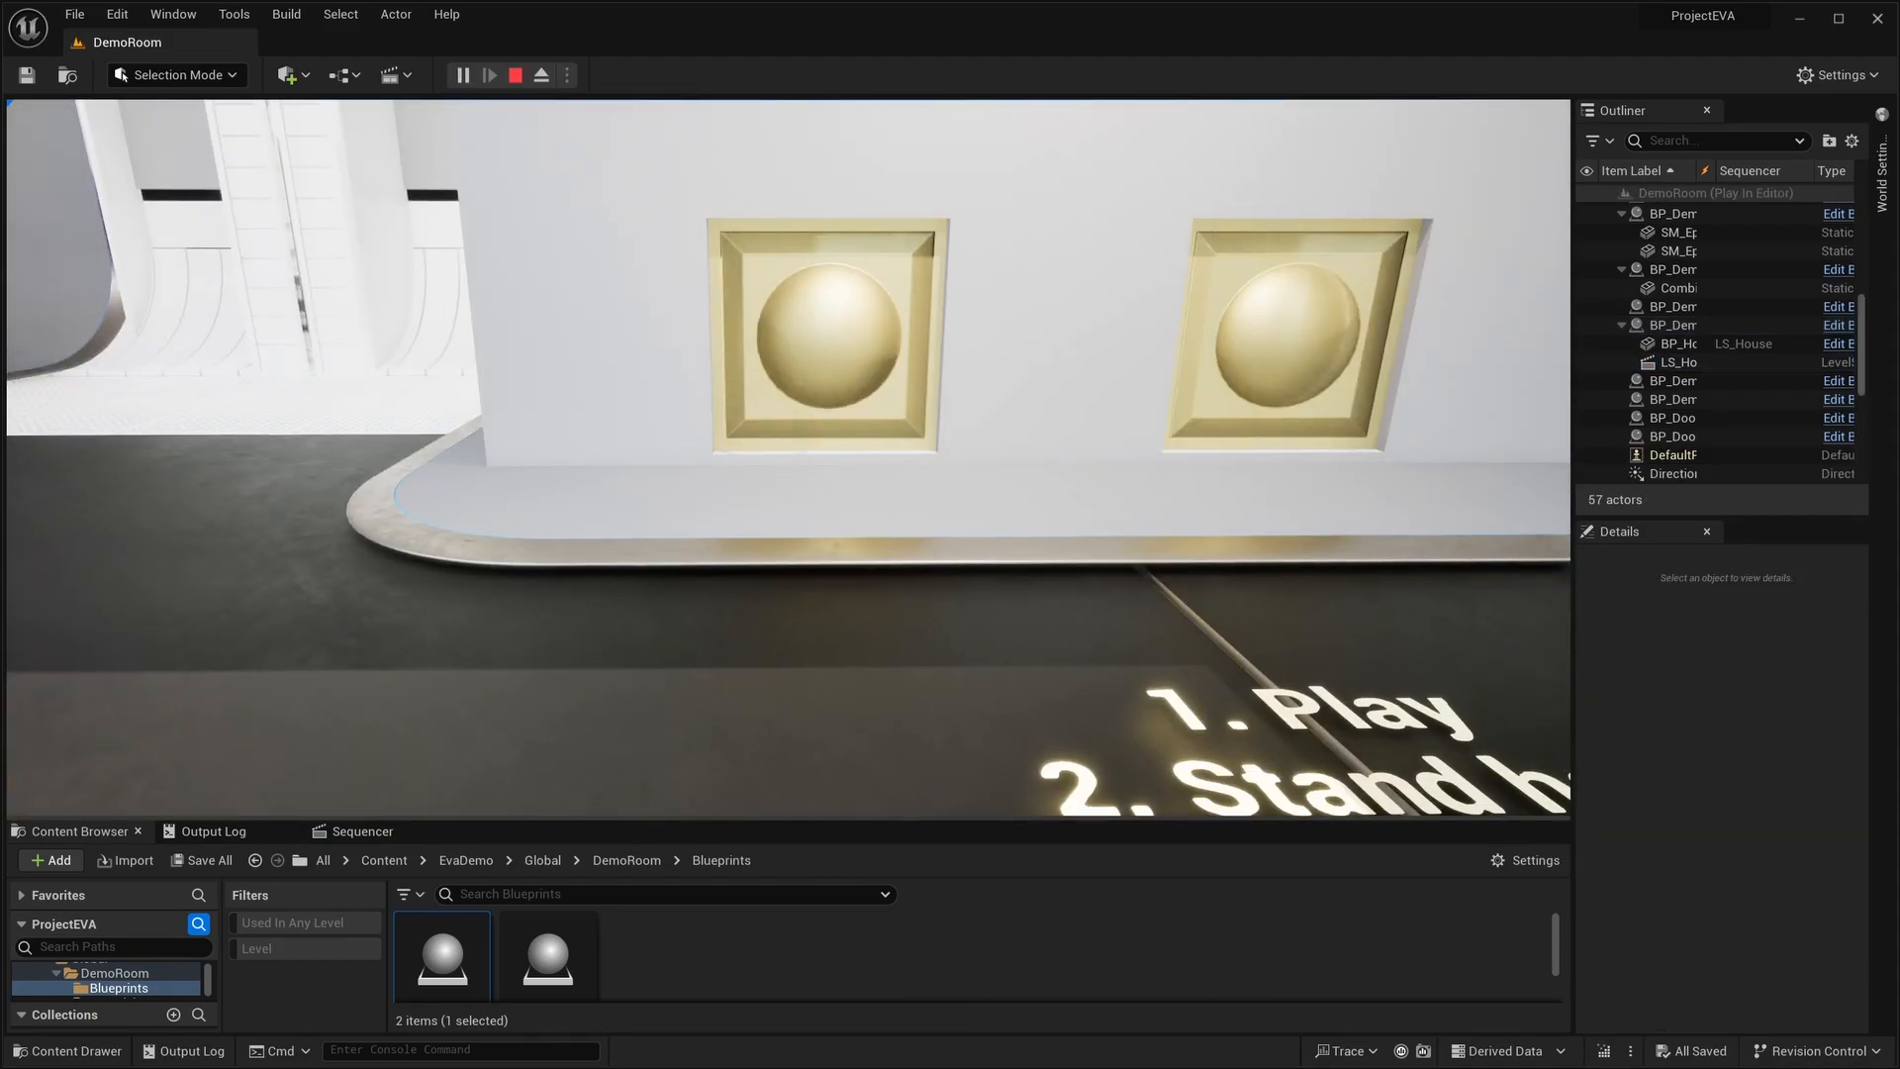
pyautogui.press('w')
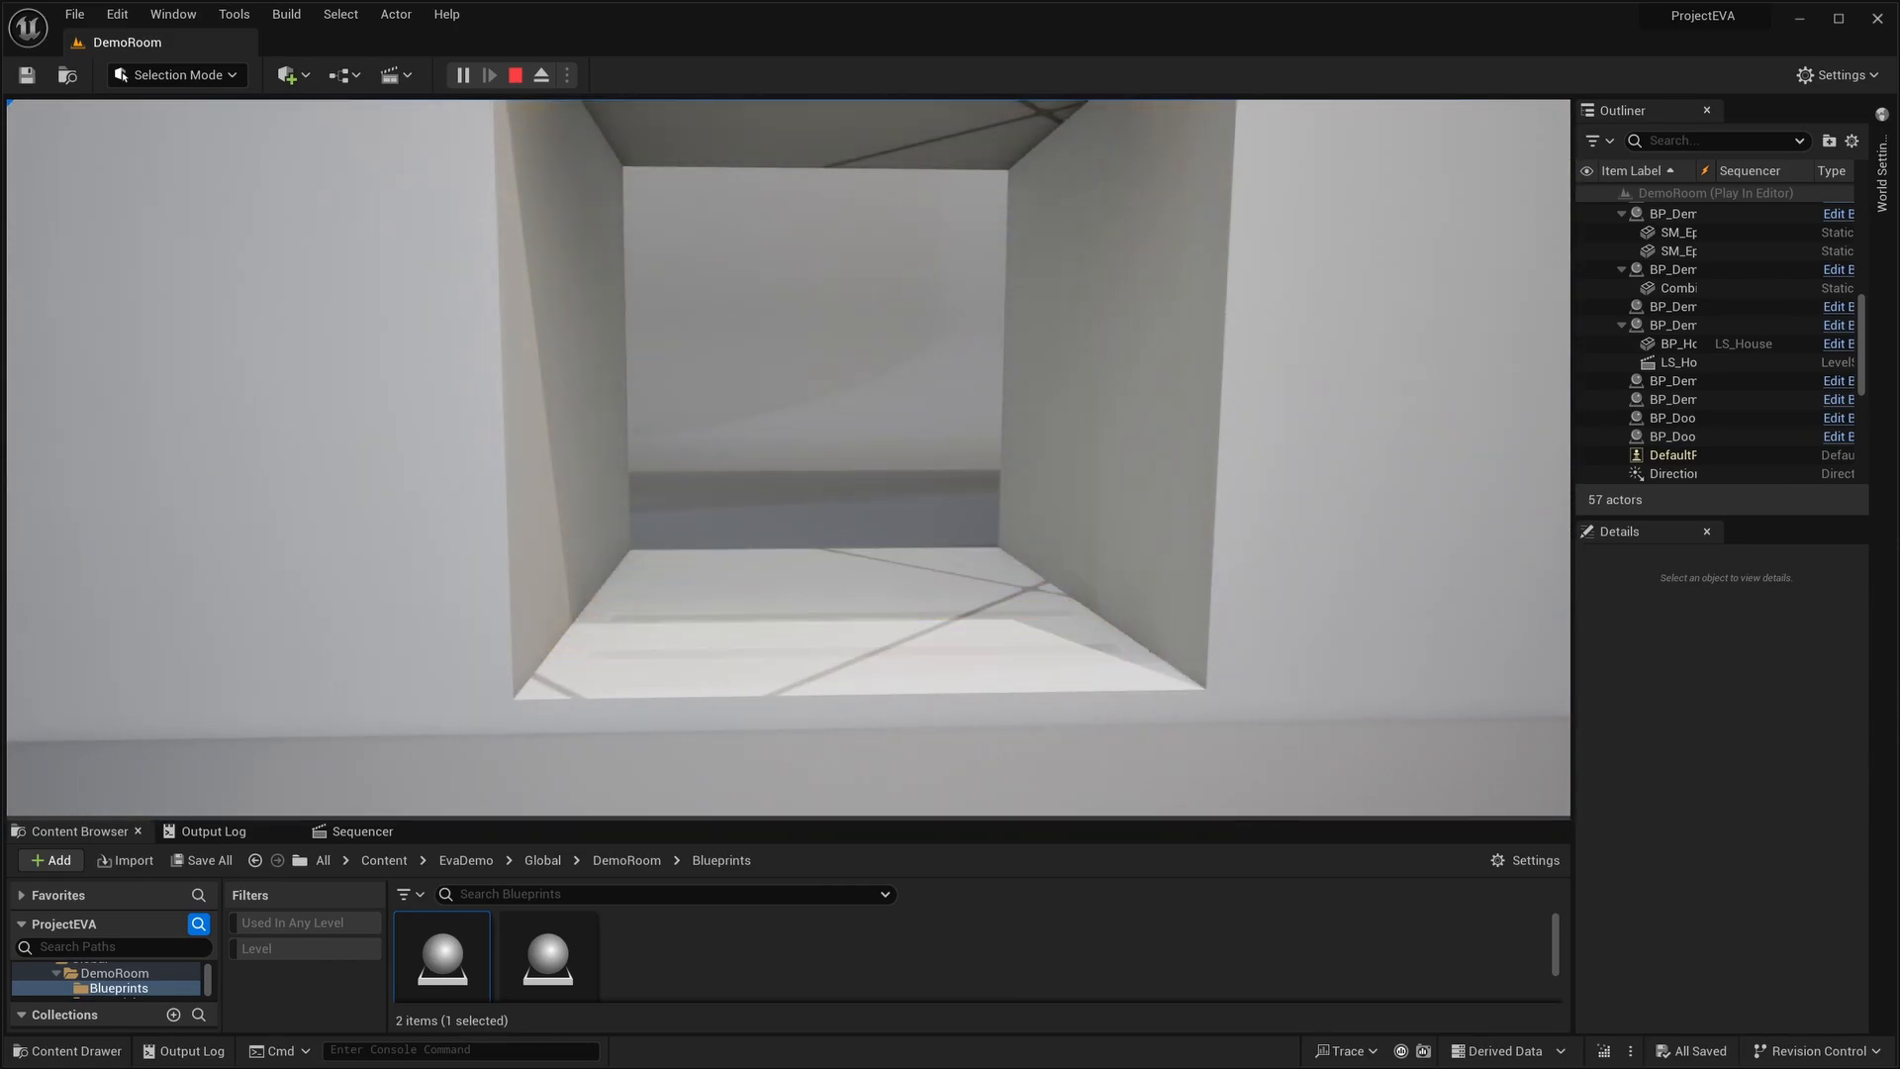
pyautogui.press('s')
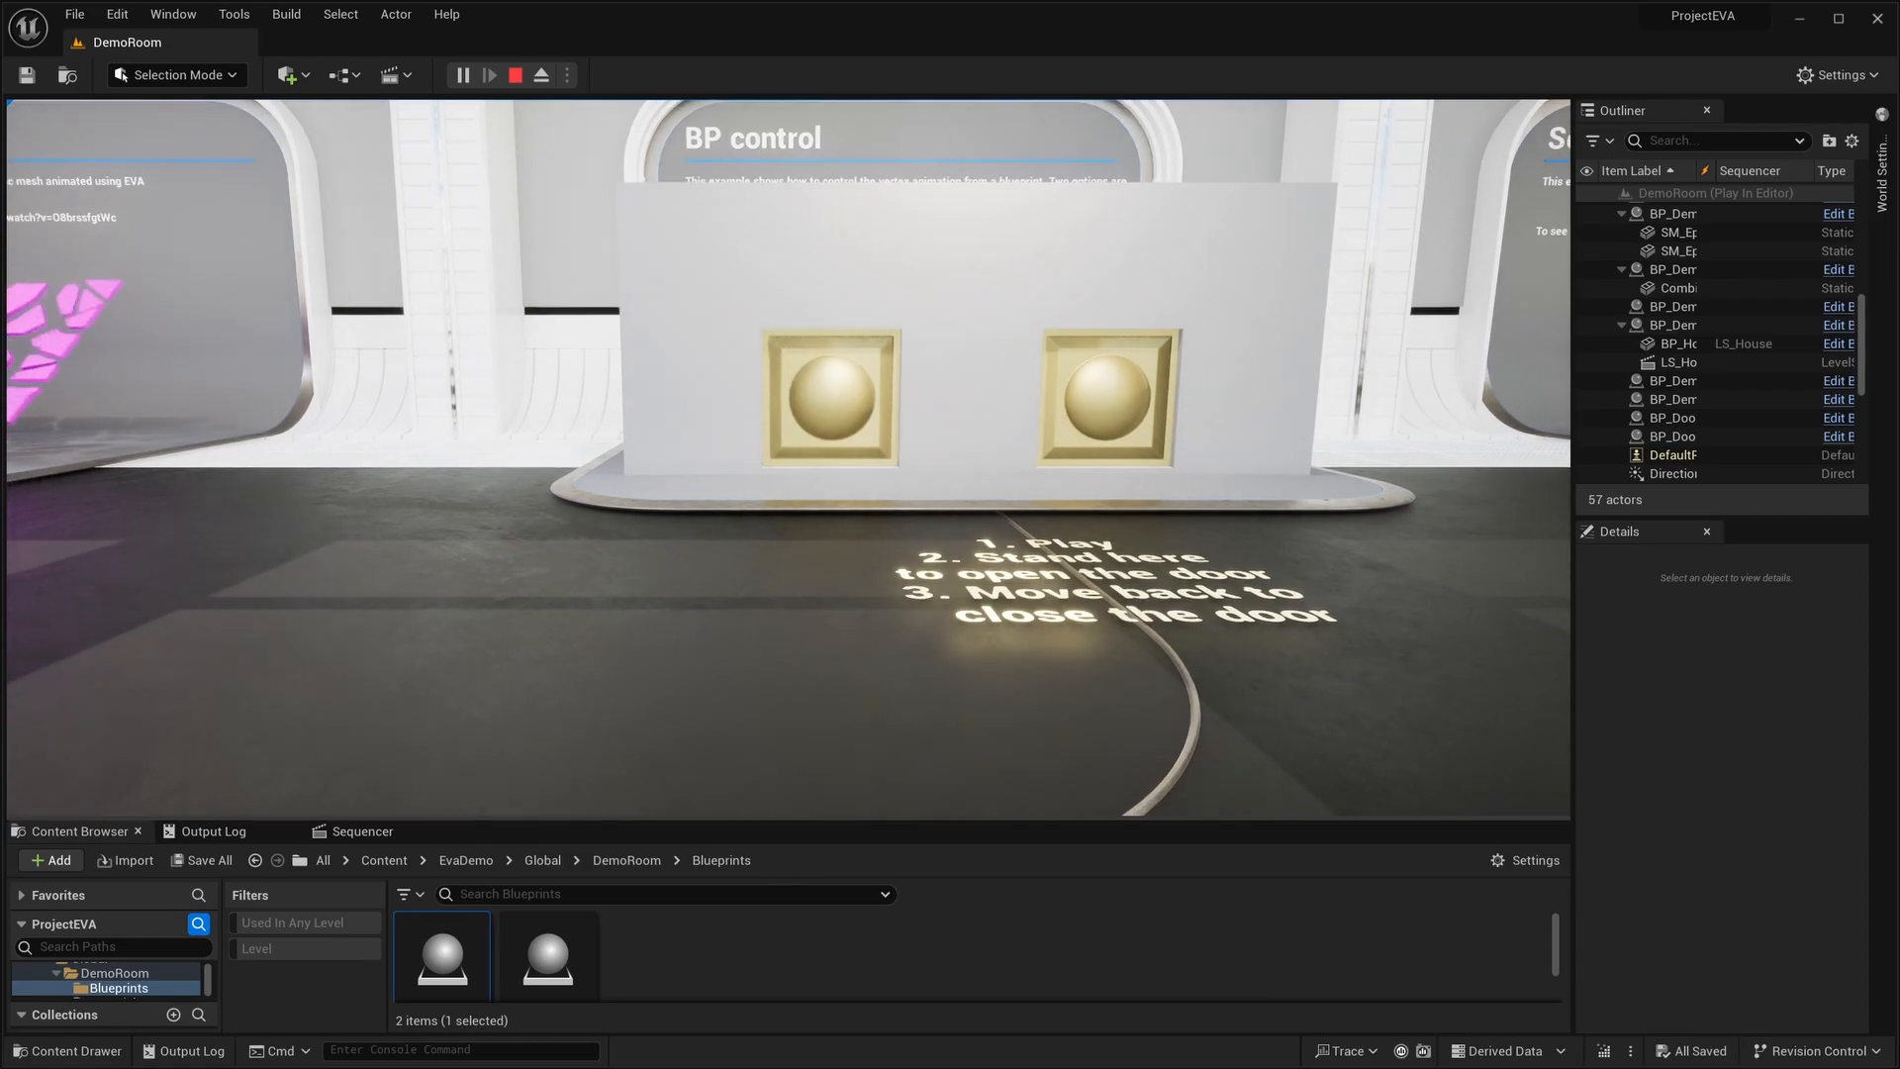
pyautogui.press('Escape')
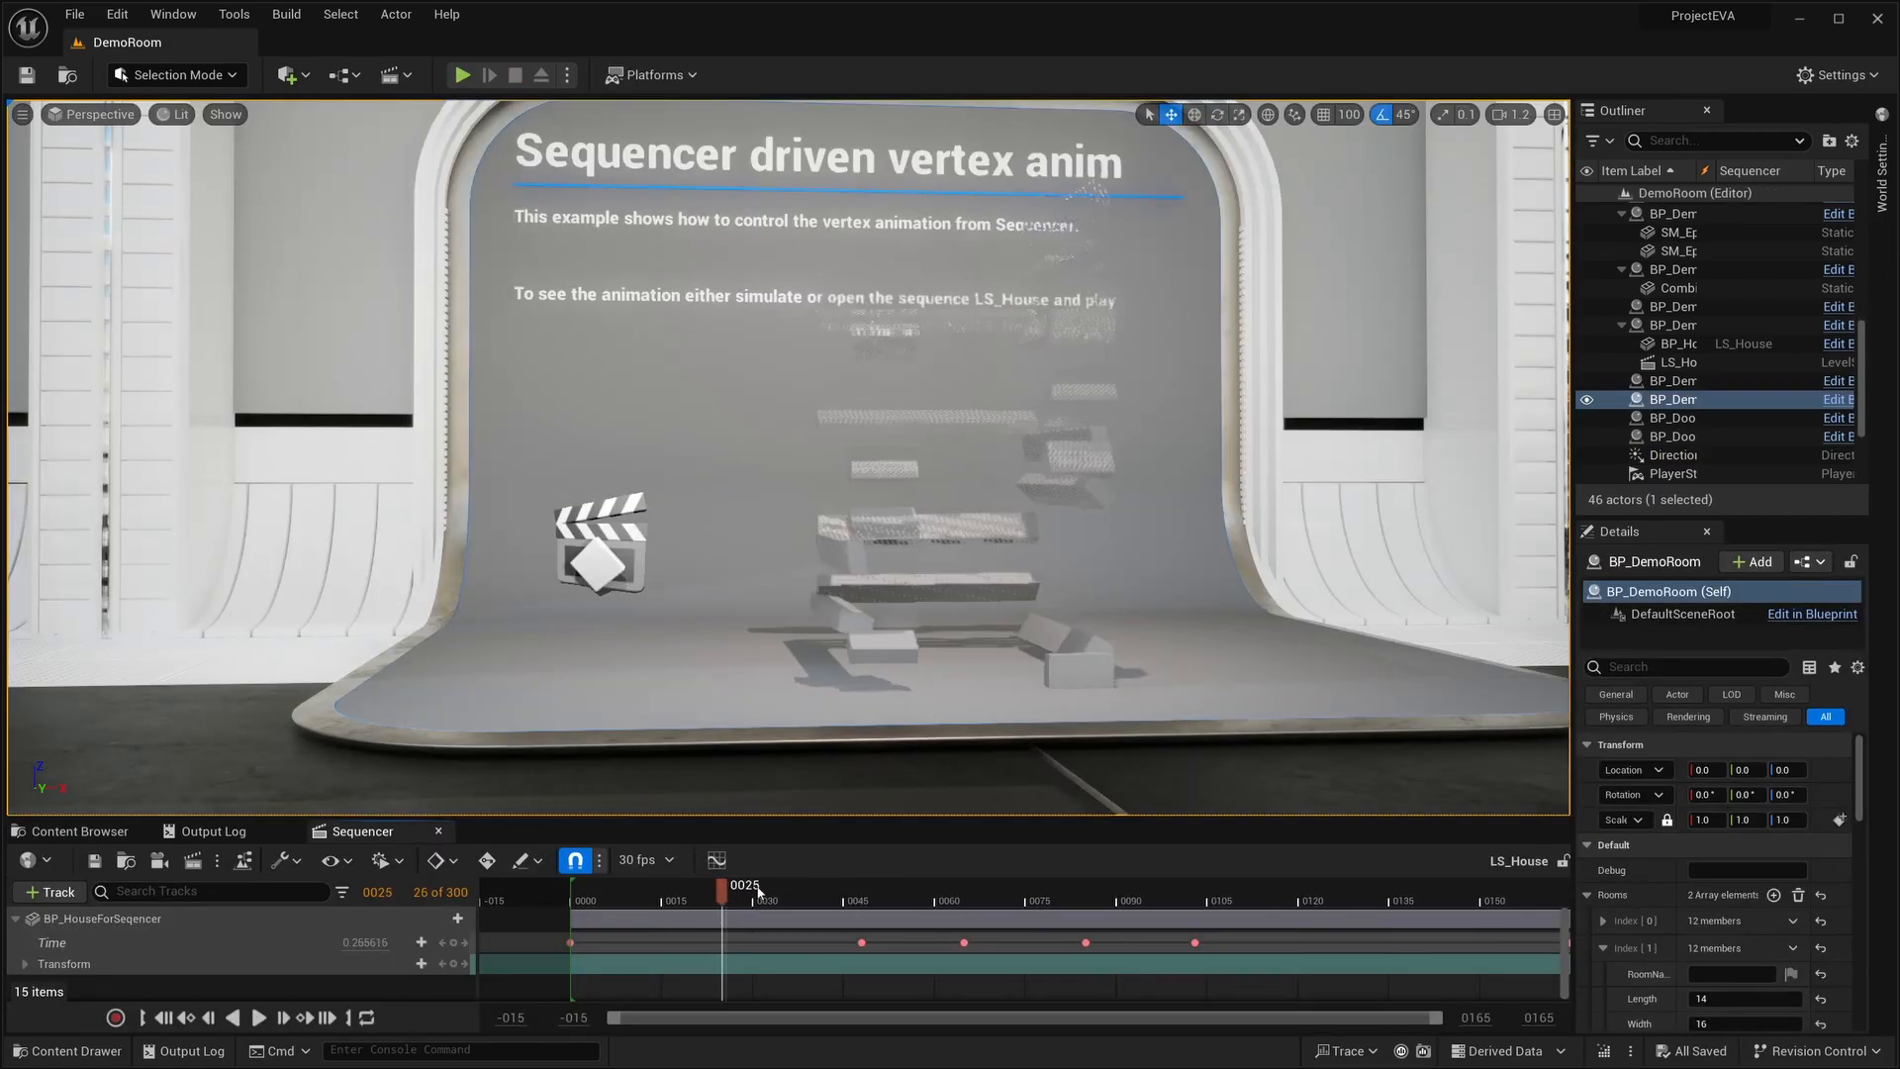
# Scrub the LS_House sequence to an earlier frame and play the house animation.
pyautogui.moveTo(759, 890)
pyautogui.mouseDown()
pyautogui.moveTo(1378, 888)
pyautogui.moveTo(742, 891)
pyautogui.mouseUp()
pyautogui.click(258, 1019)
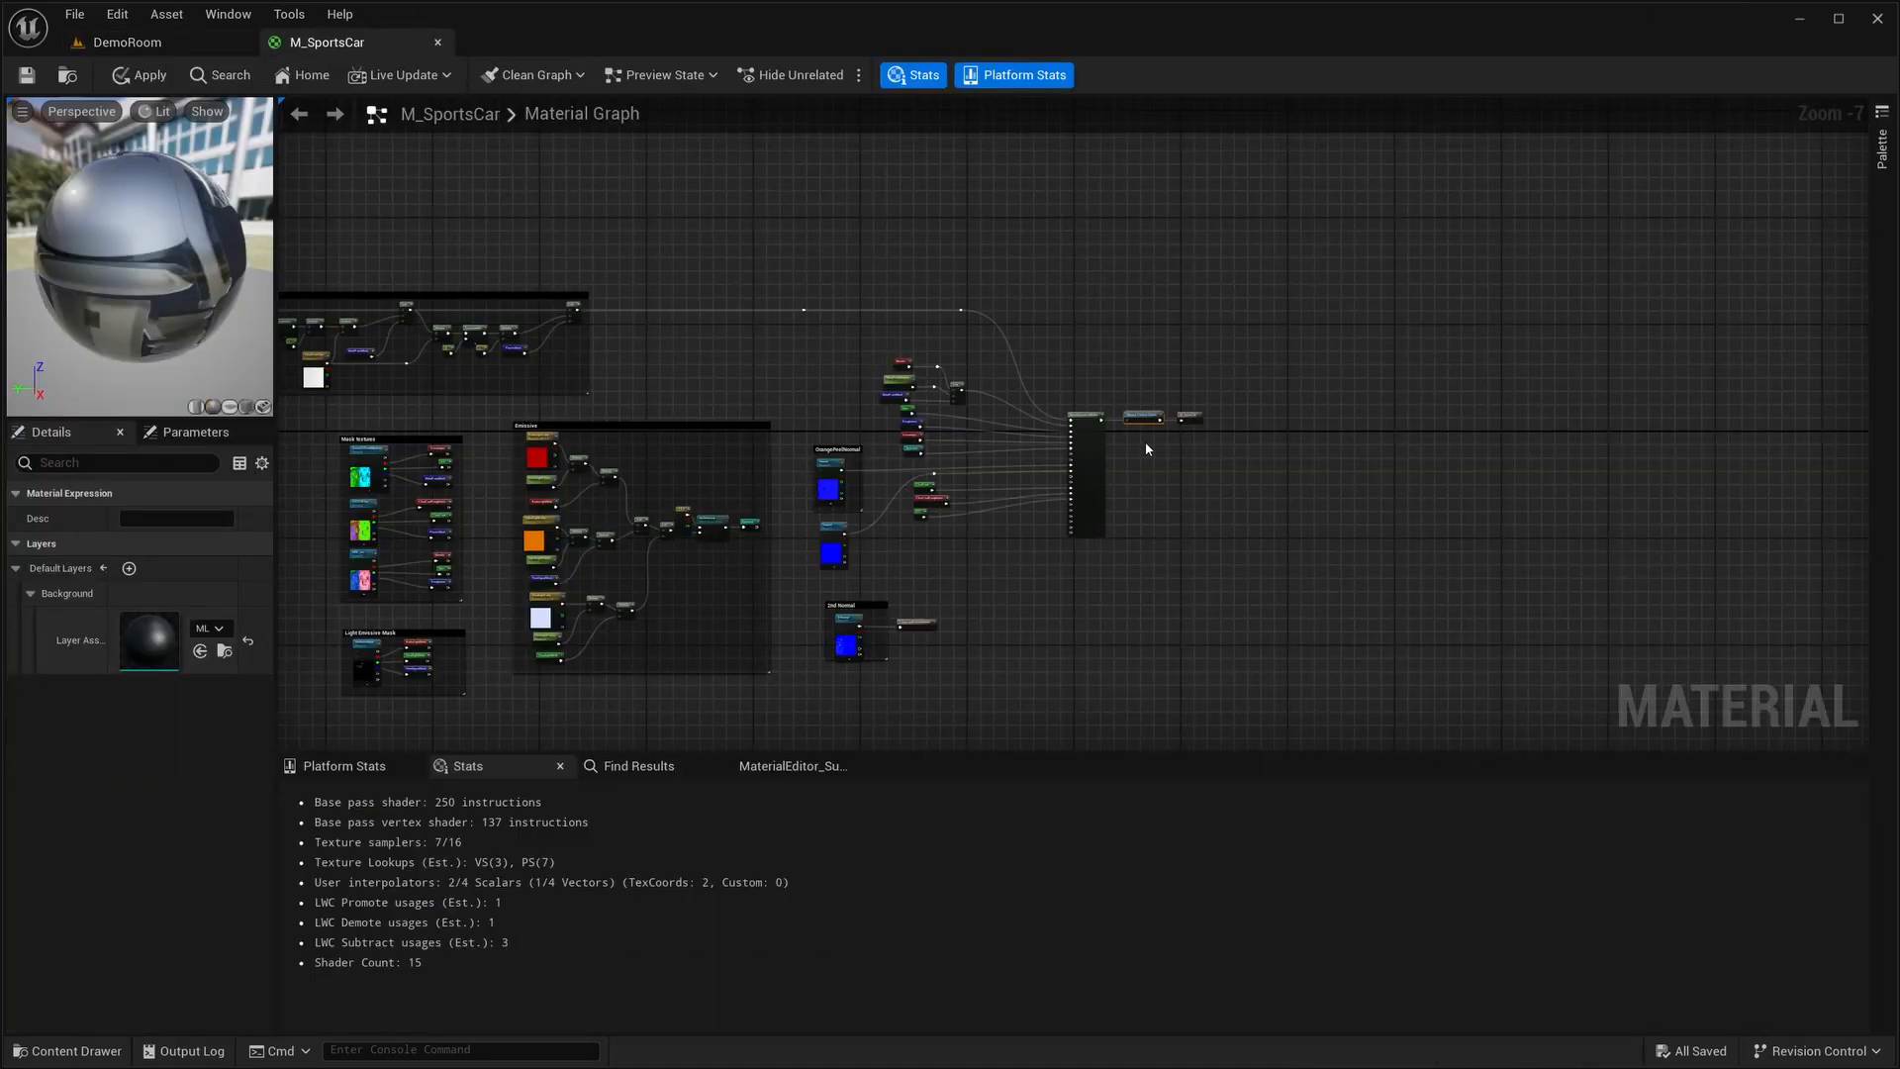
# Examine the Material Attribute Layers node in the M_SportsCar graph, and open the DA_Foliage data asset.
pyautogui.scroll(8, 1146, 448)
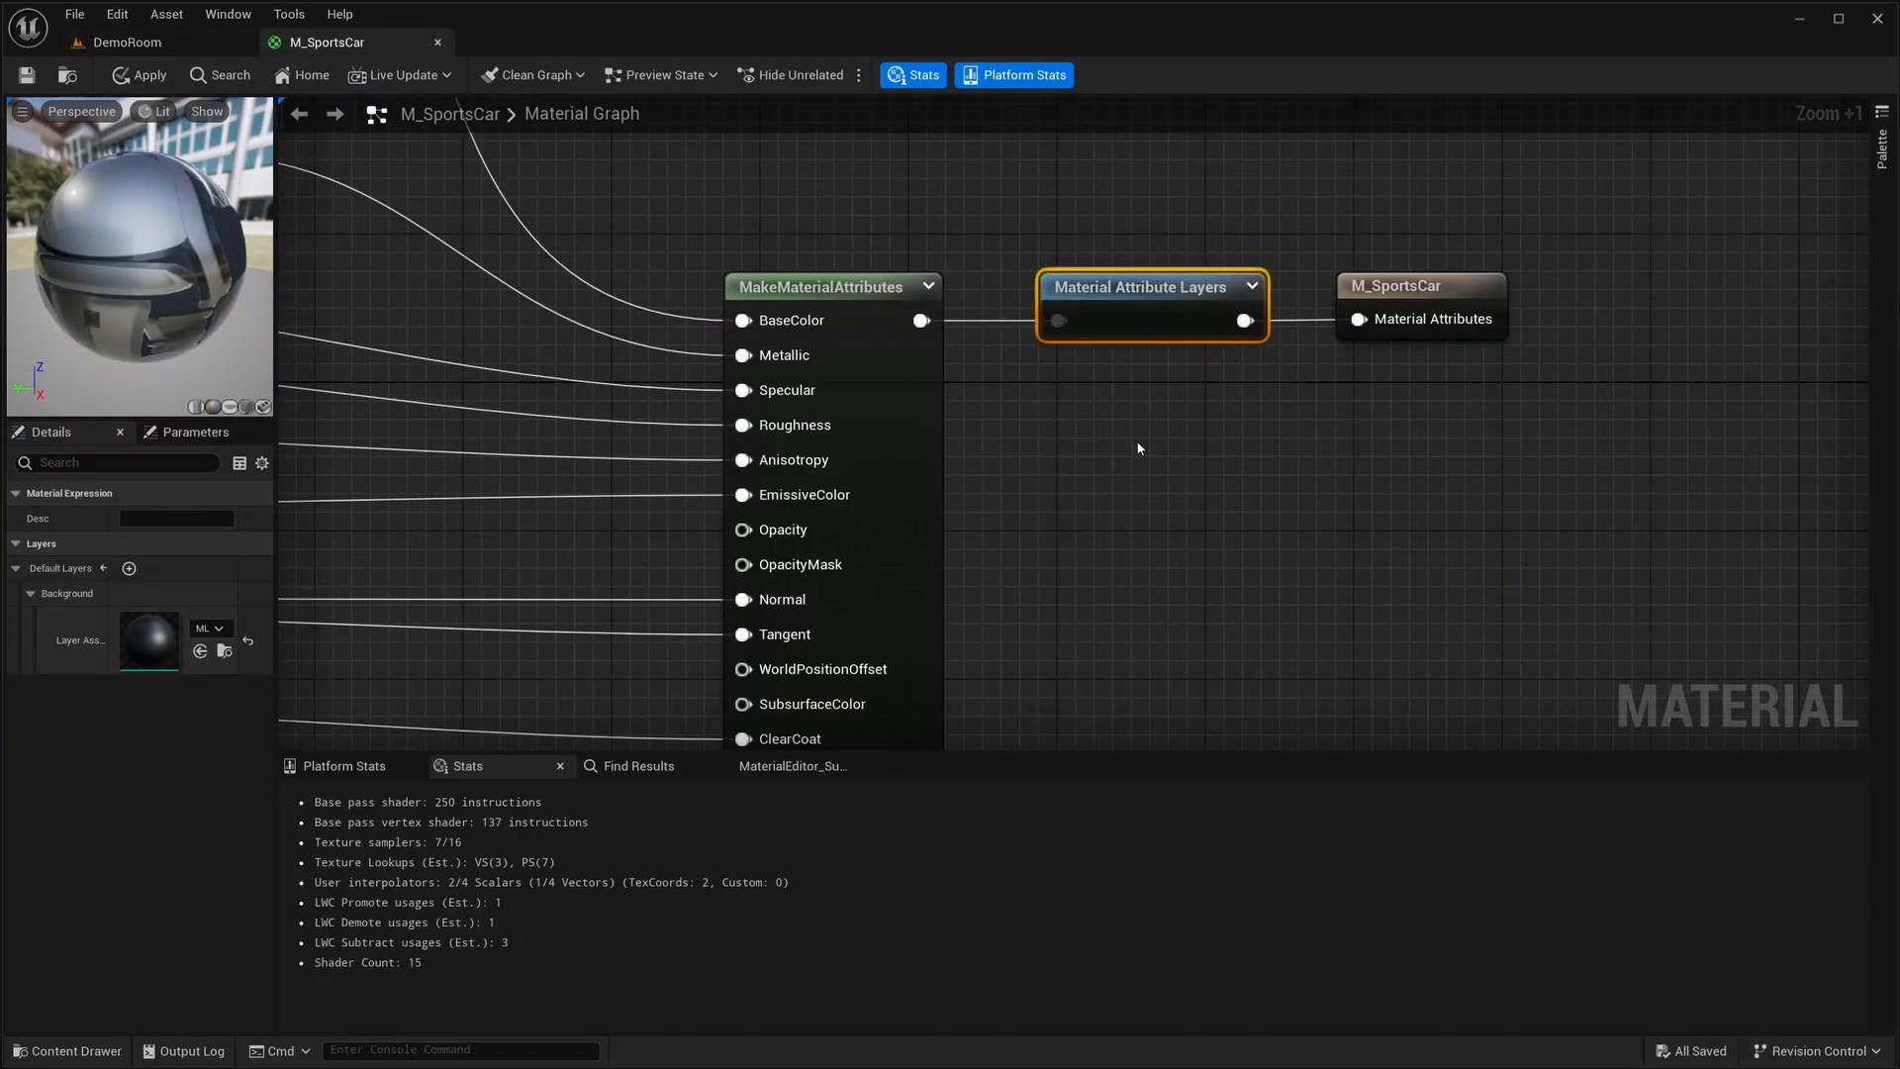
pyautogui.scroll(2, 1138, 448)
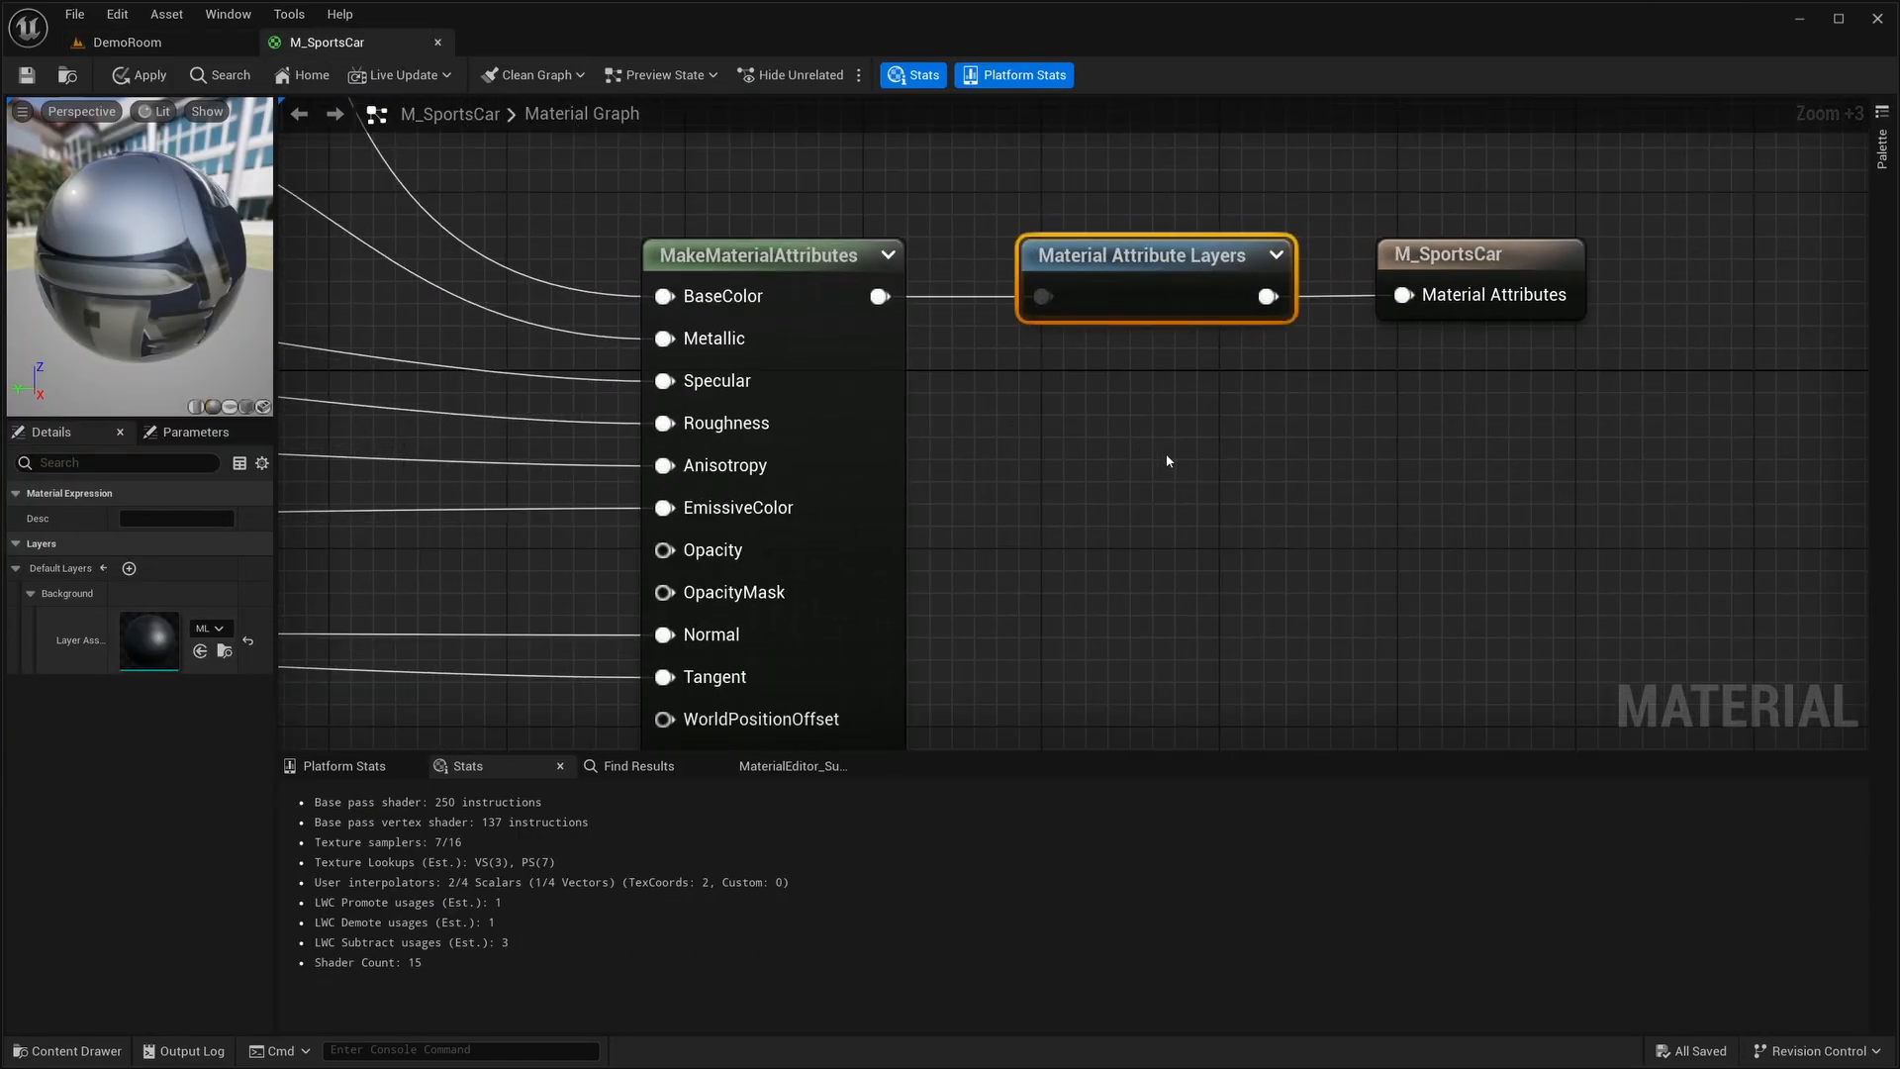
pyautogui.moveTo(1203, 451); pyautogui.dragTo(1115, 207)
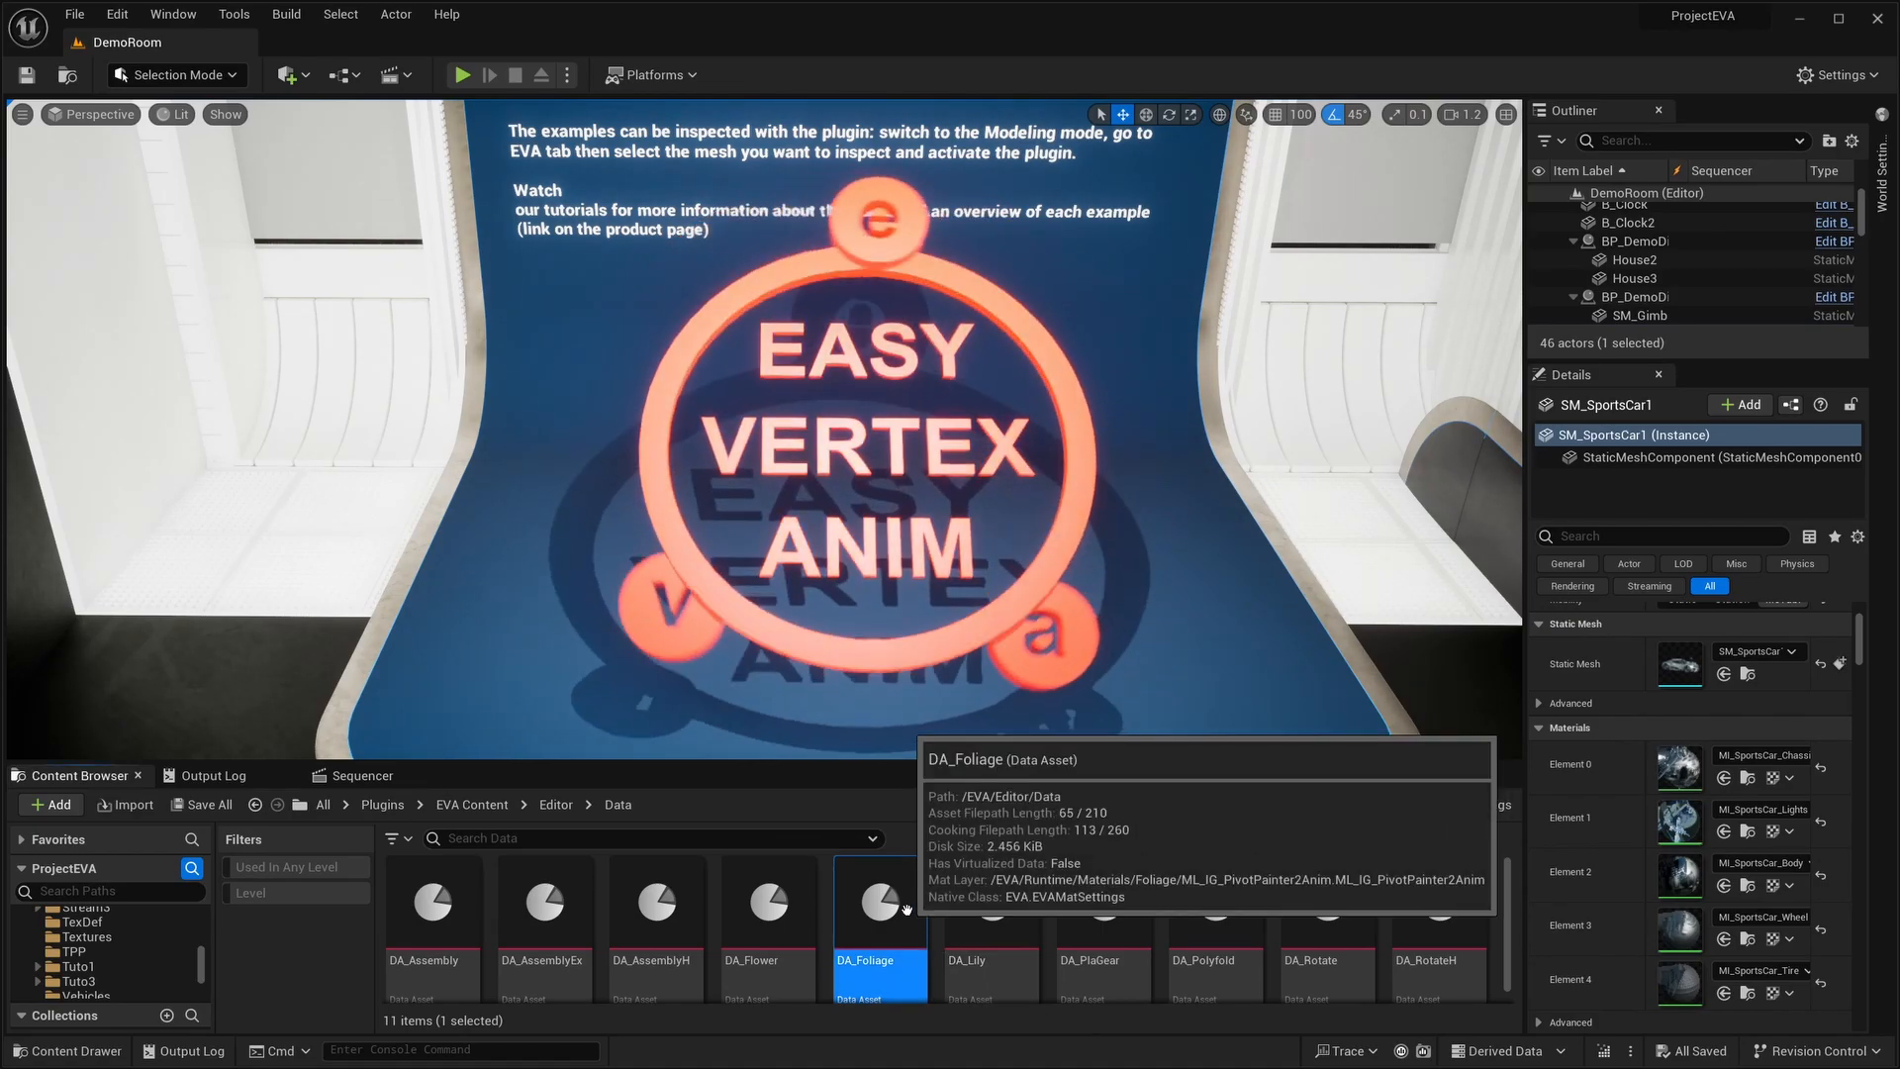
pyautogui.doubleClick(906, 908)
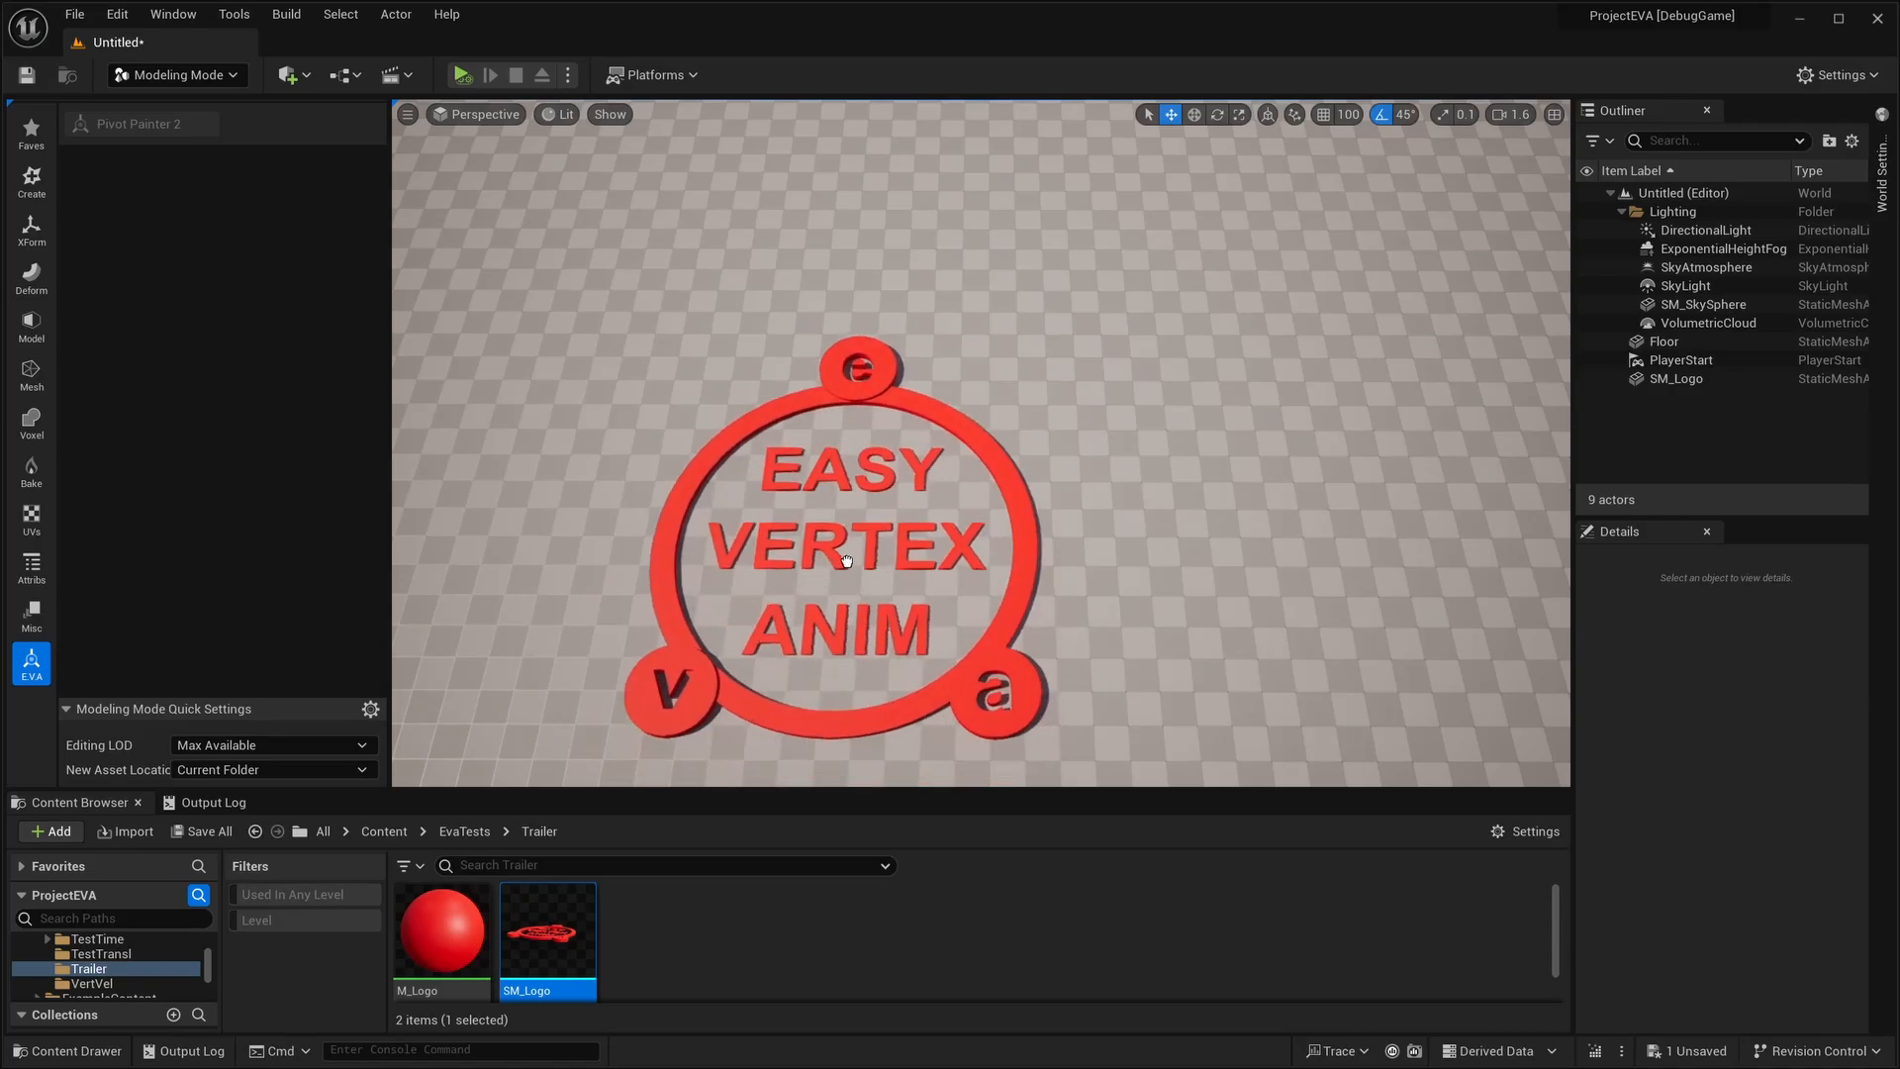
# Start the Pivot Painter 2 tool on the SM_Logo mesh and set its output UV channel to UV Channel 1.
pyautogui.click(846, 561)
pyautogui.moveTo(839, 539); pyautogui.dragTo(794, 373)
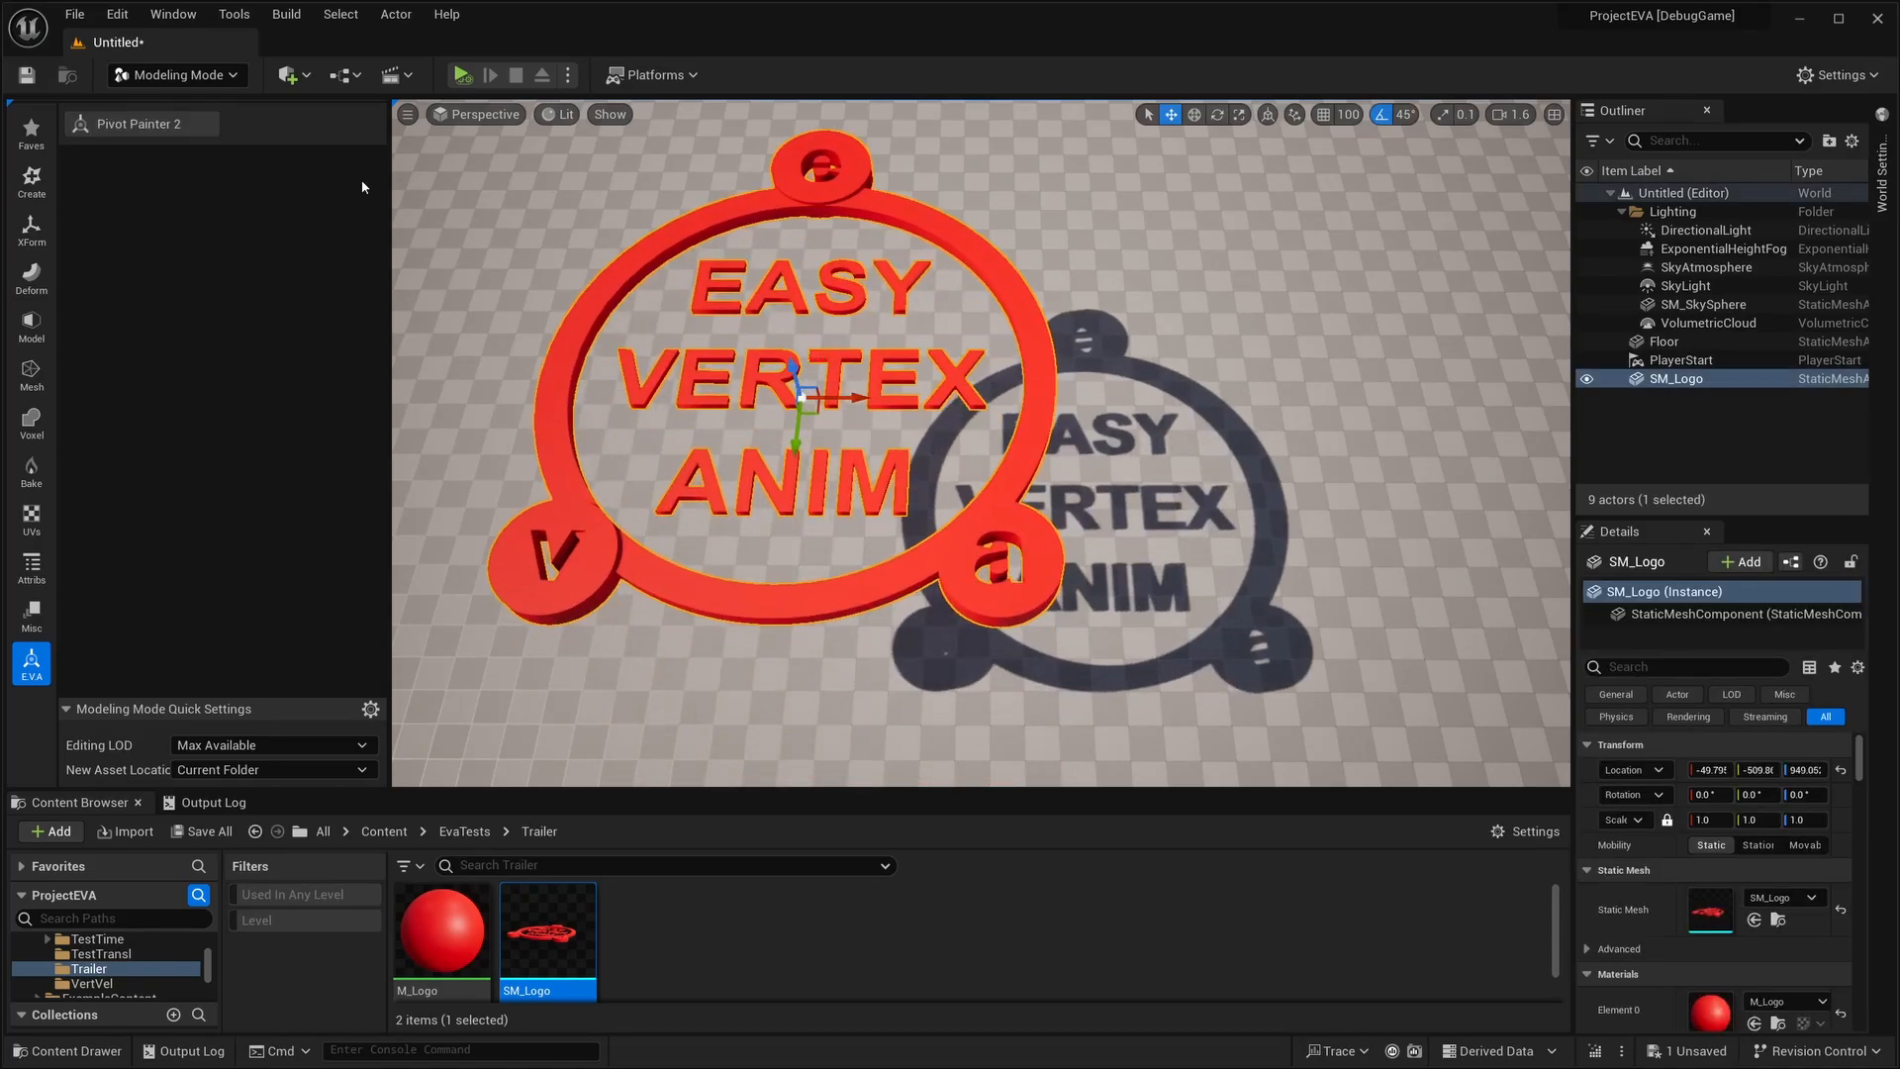
pyautogui.click(148, 123)
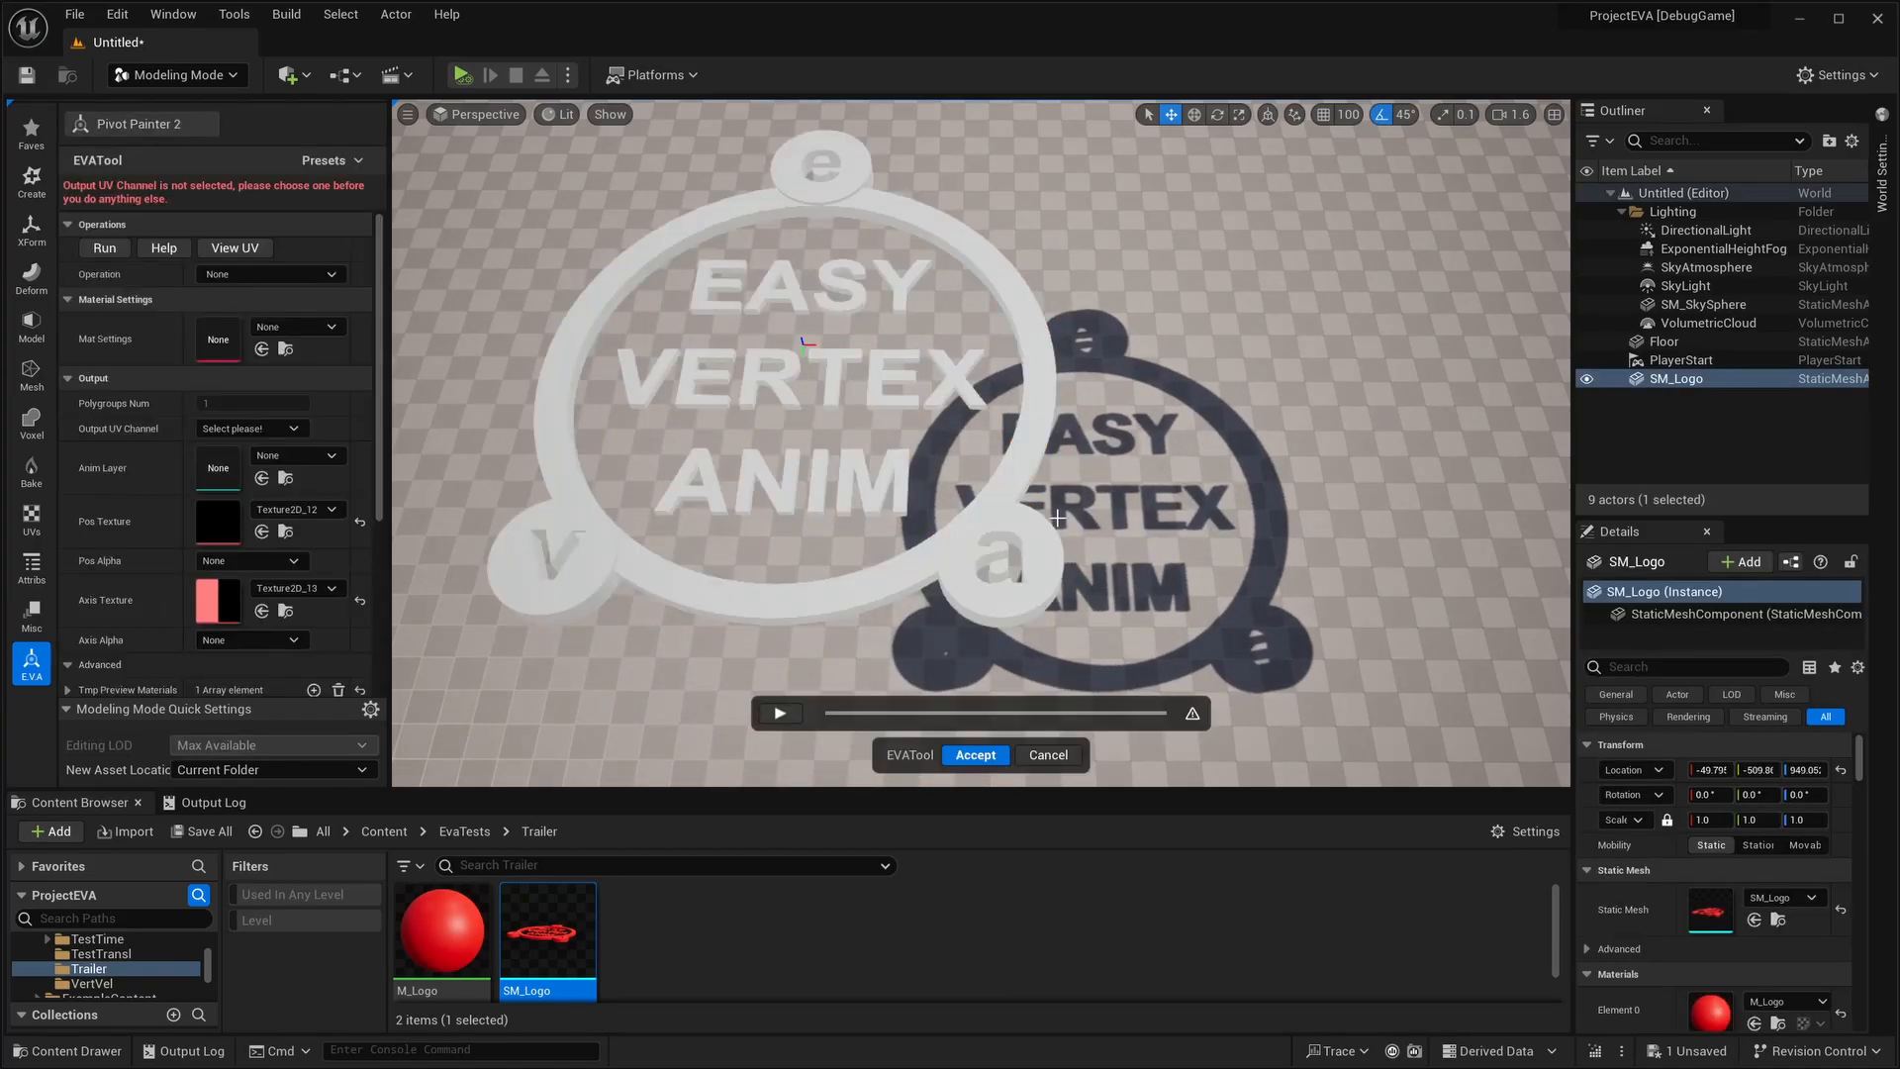
pyautogui.click(280, 429)
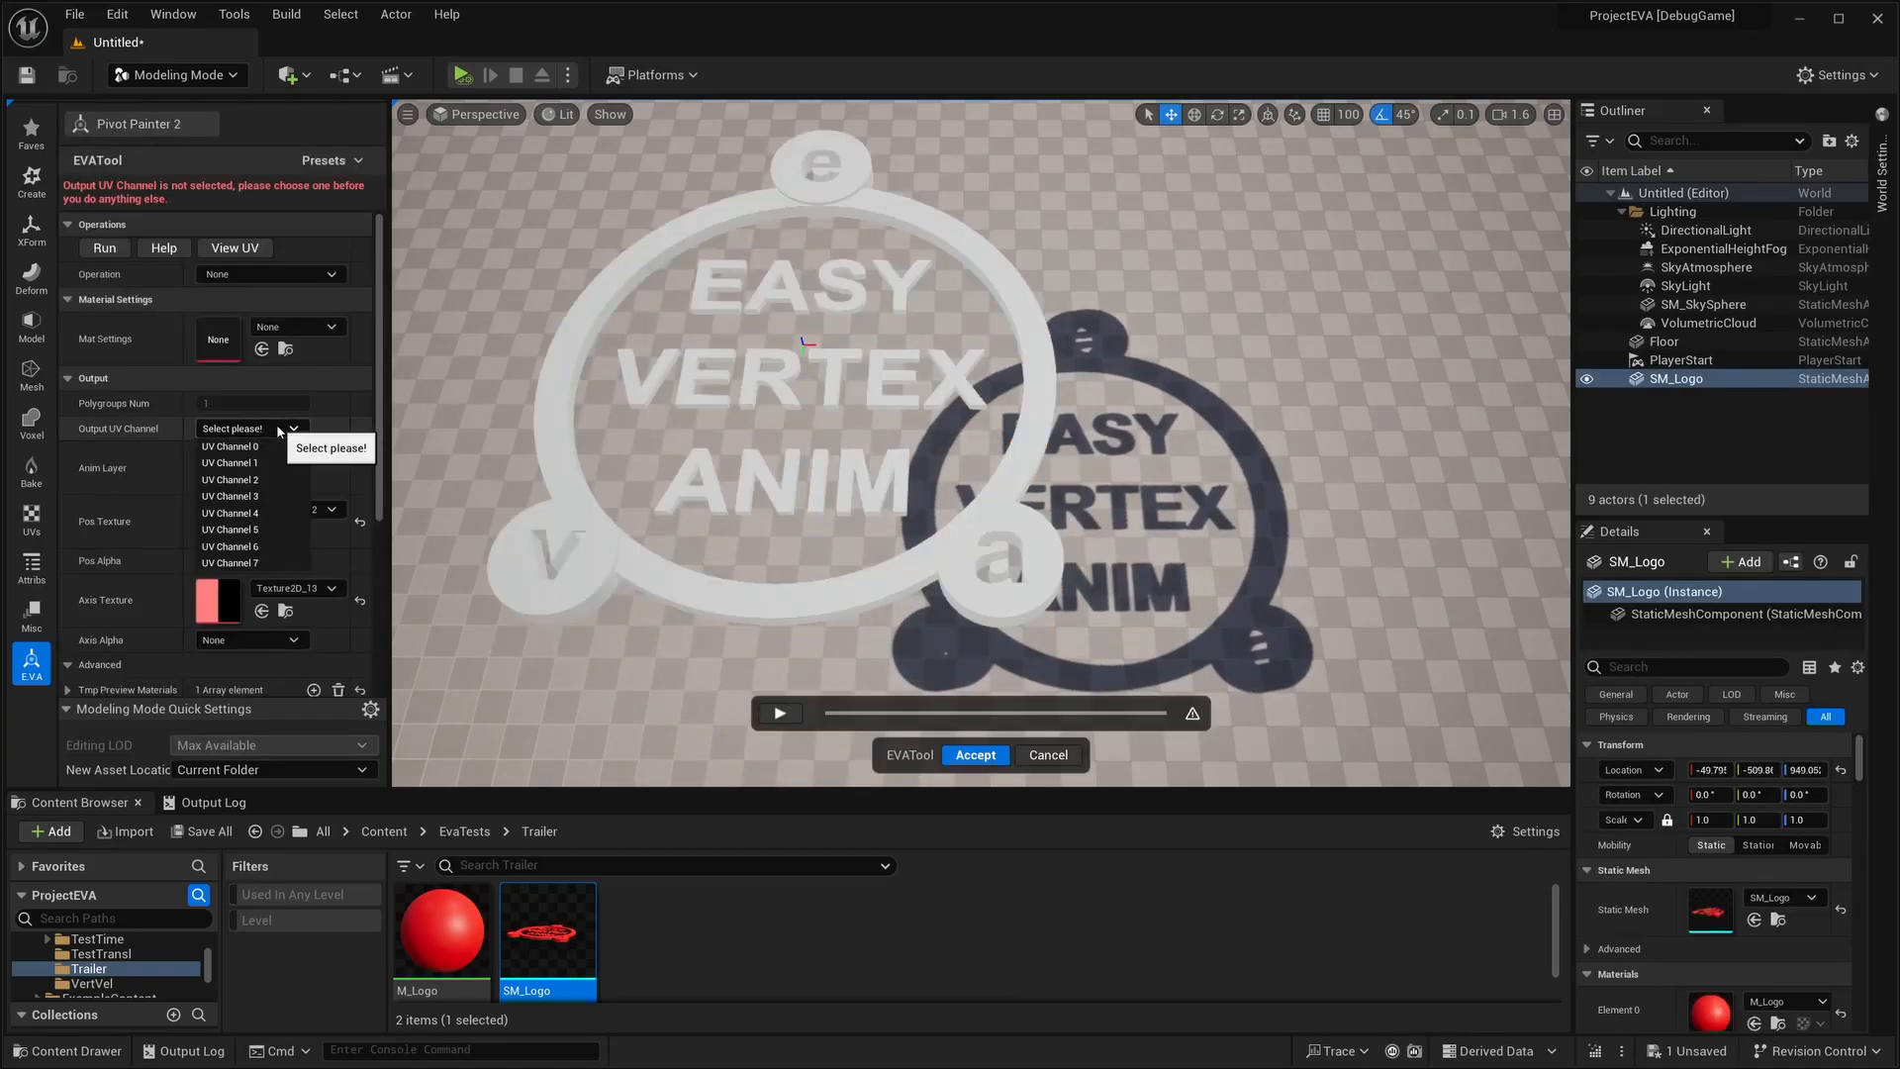
pyautogui.click(243, 463)
pyautogui.click(976, 539)
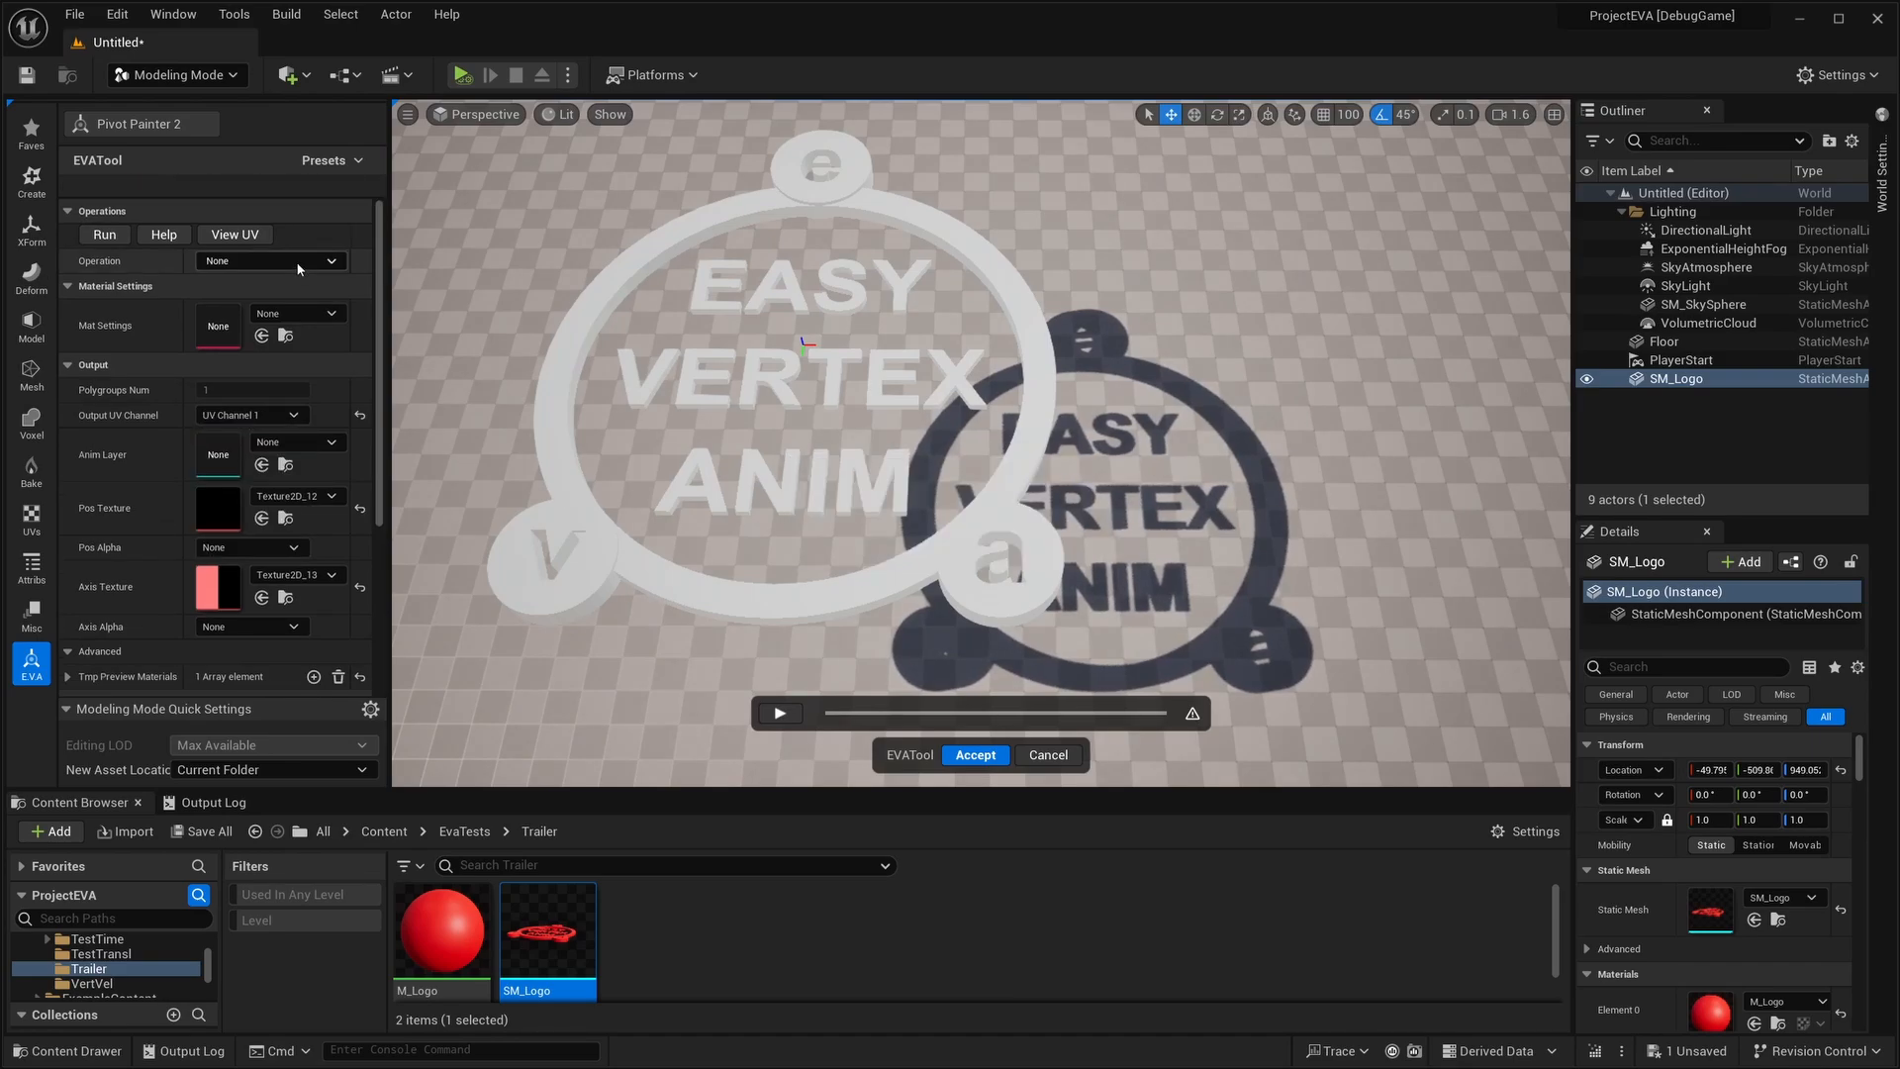
# Run the [UV]Split Mesh operation on the logo with Weld Edges enabled and the Connected Tris split method.
pyautogui.click(297, 263)
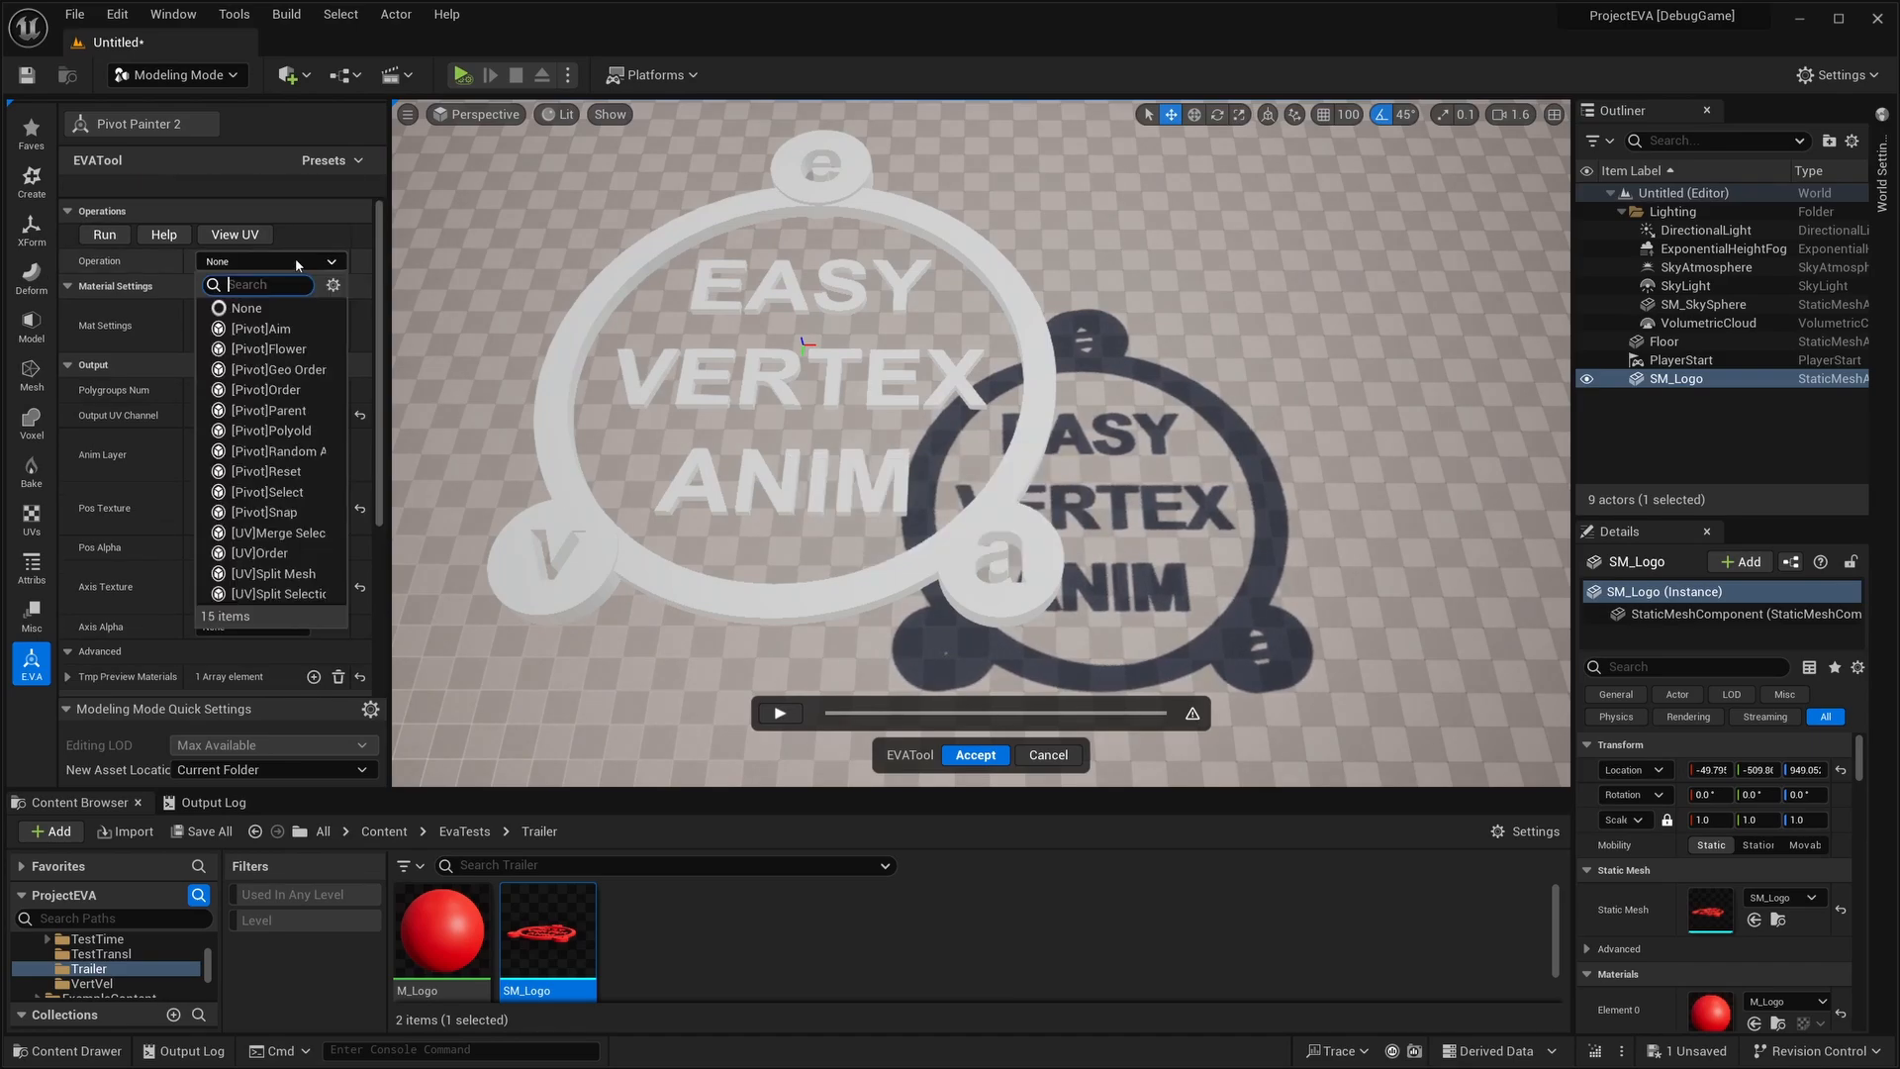
pyautogui.click(310, 575)
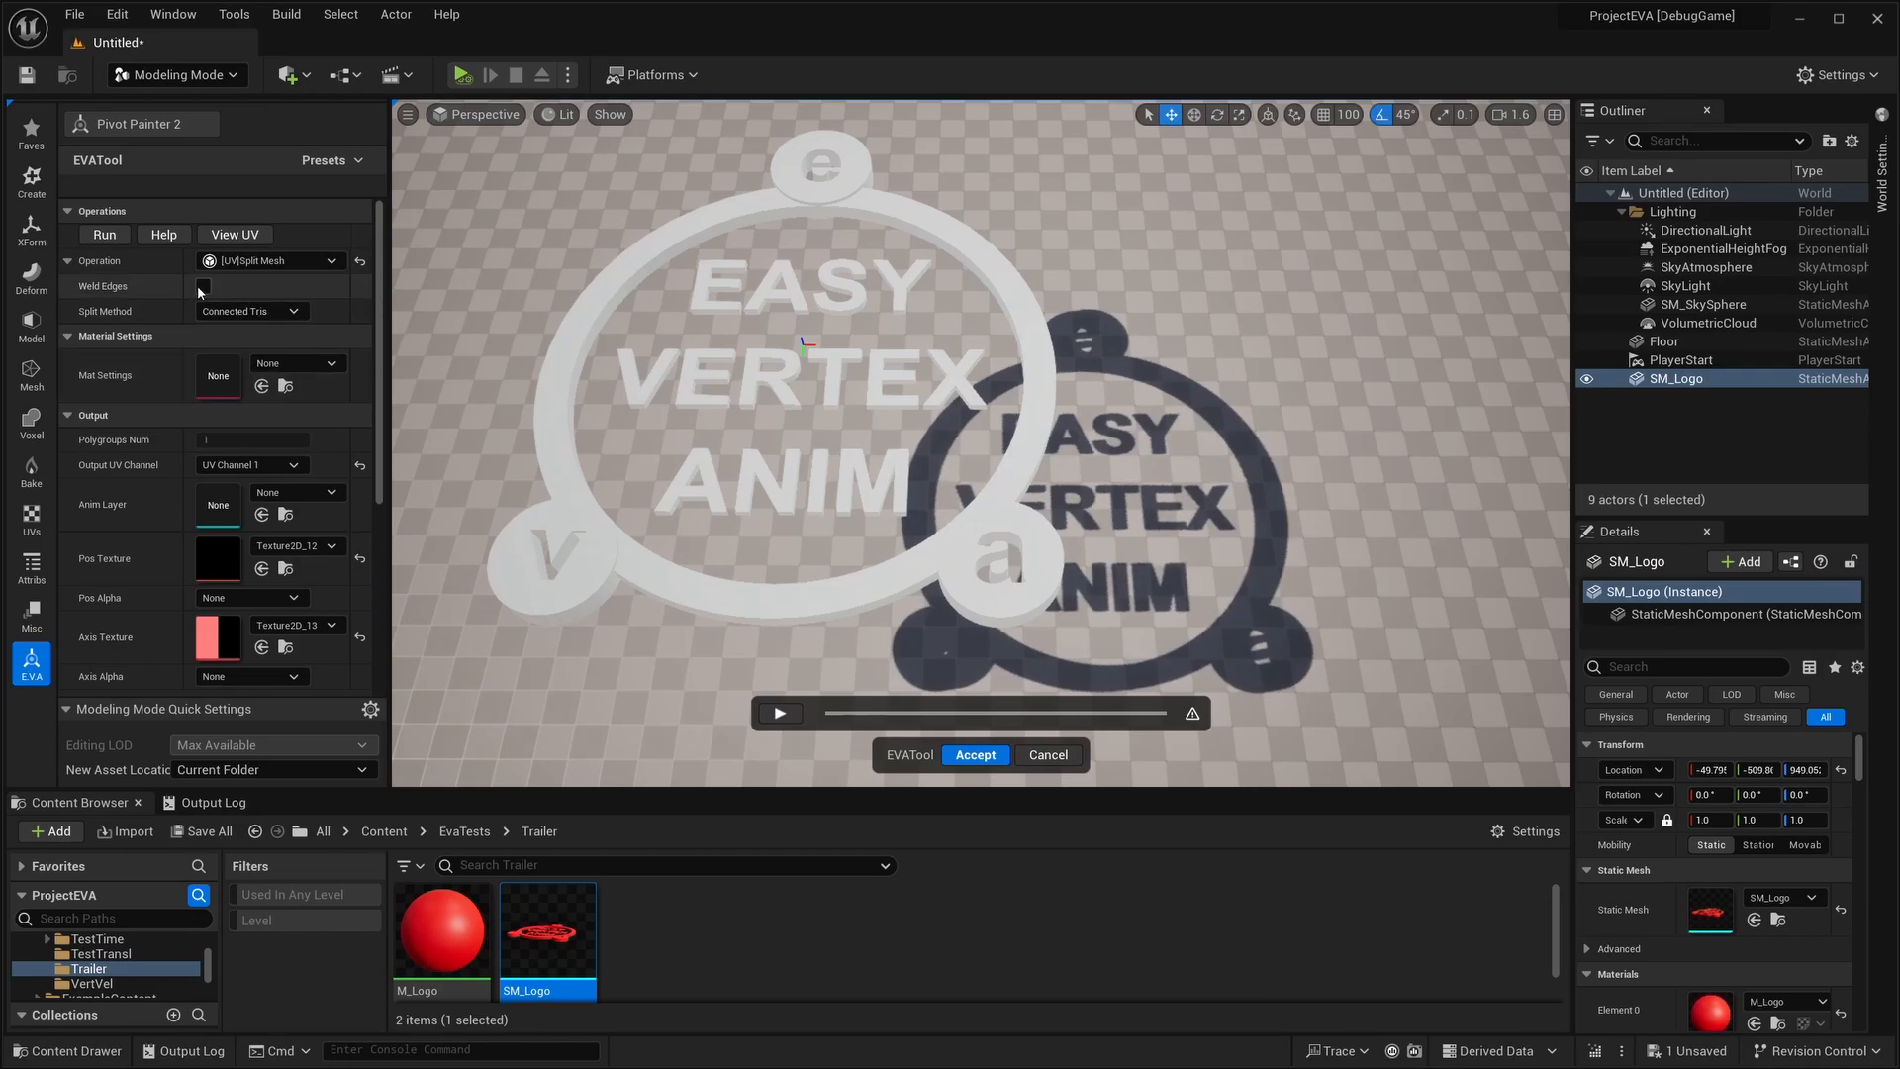
pyautogui.click(107, 237)
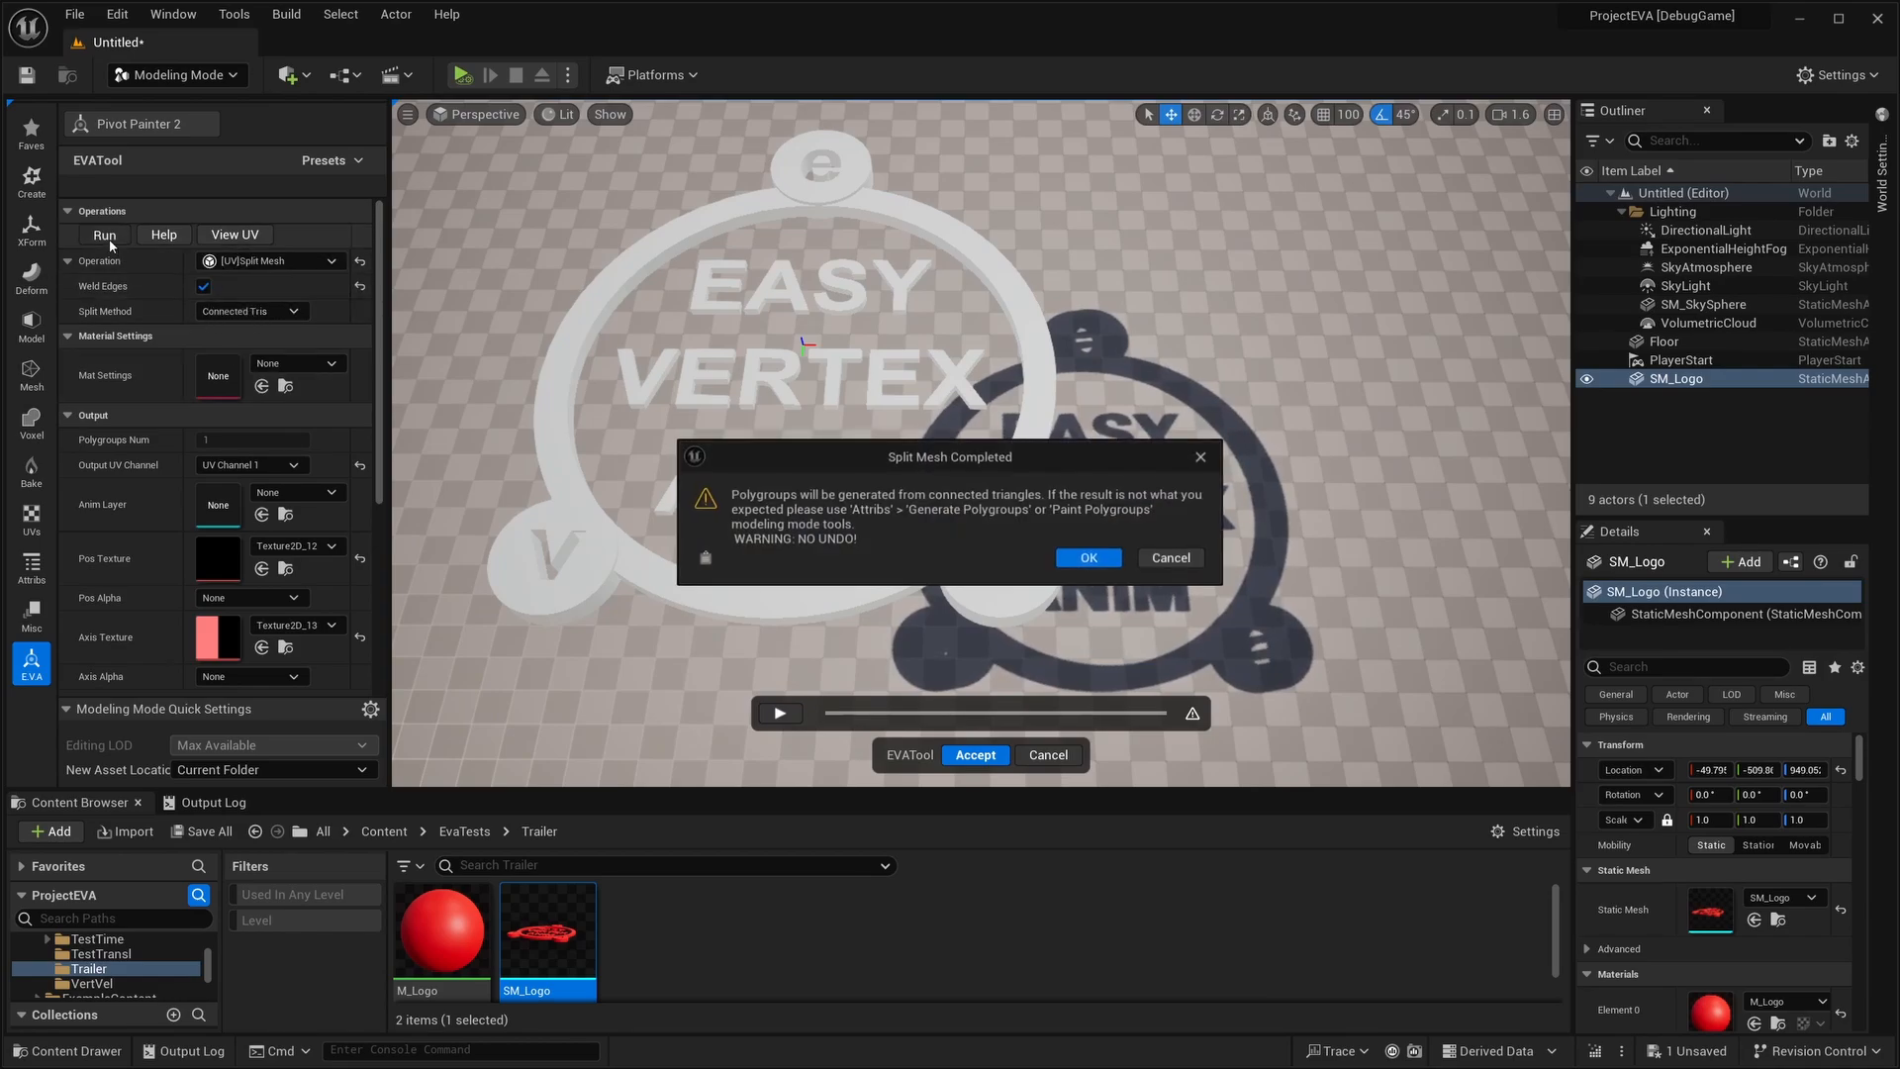
pyautogui.click(1090, 559)
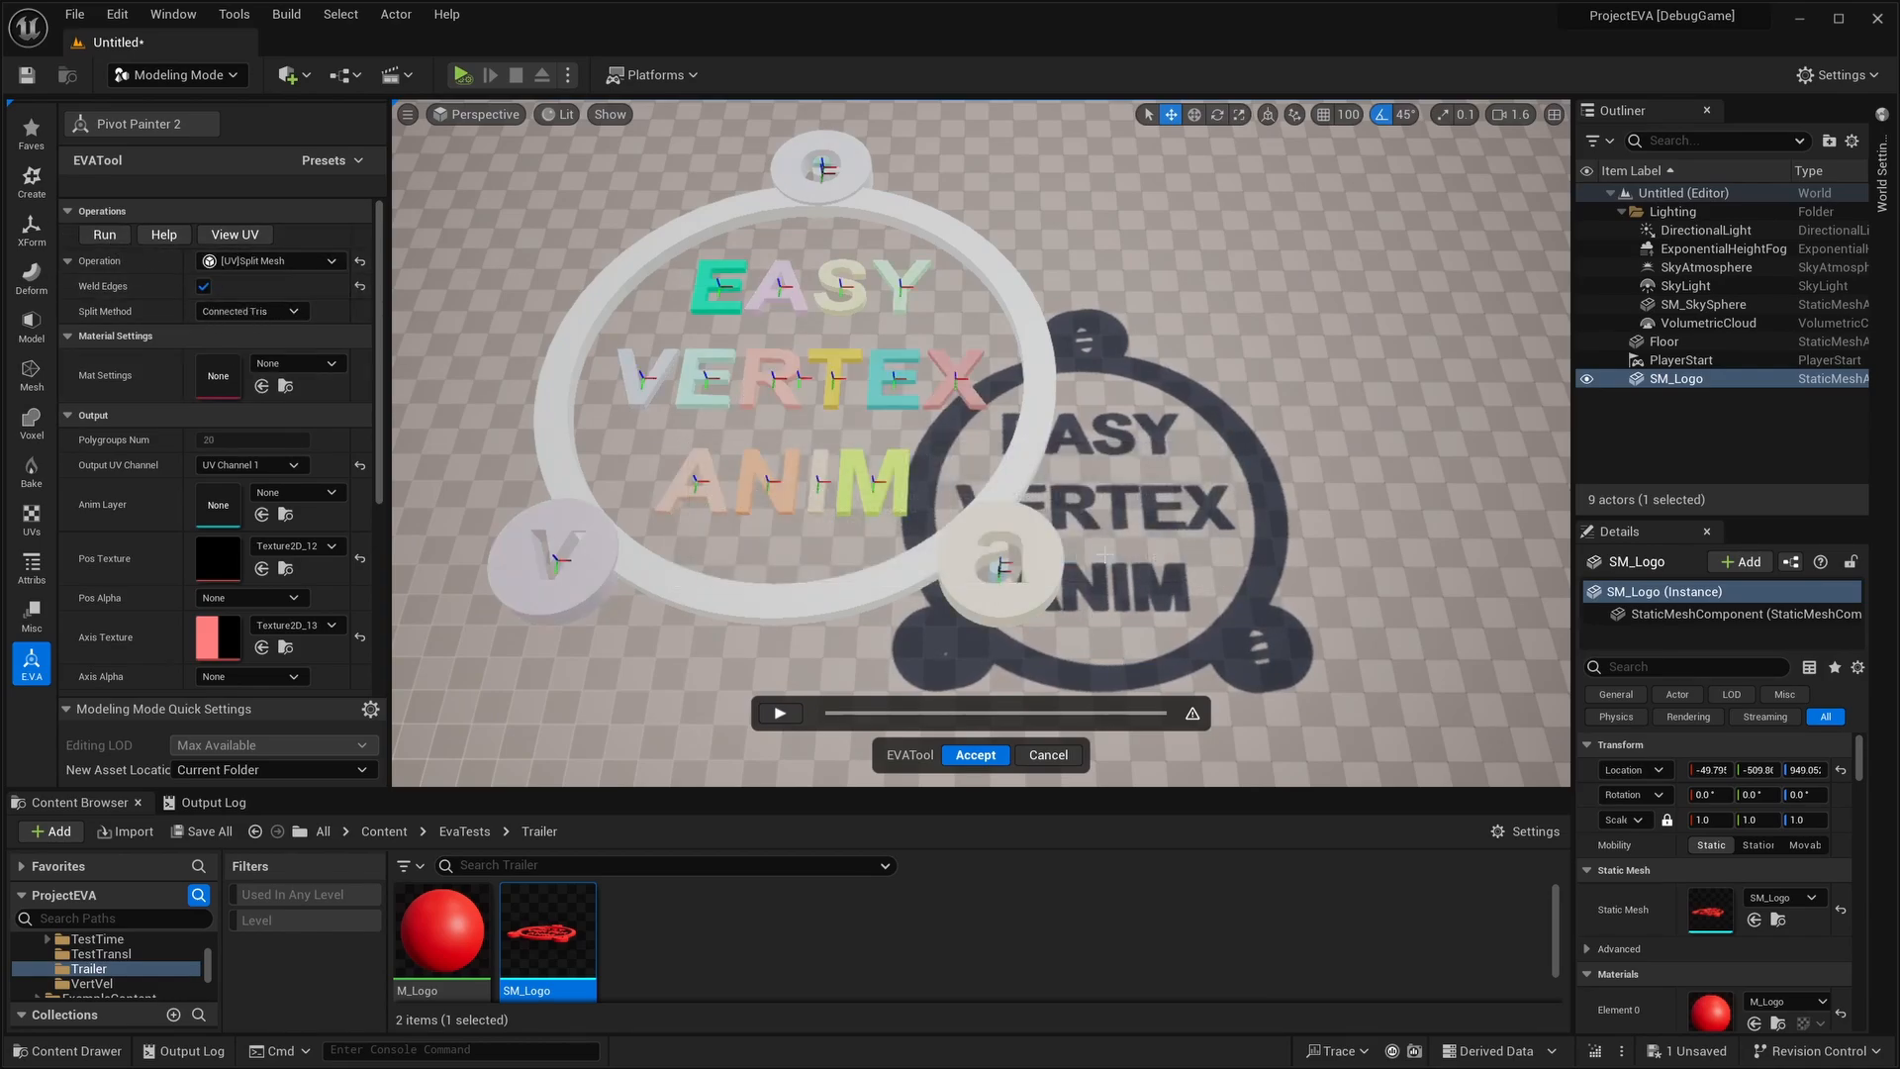
# Merge the pieces of the "a" disc and those of the "e" disc using [UV]Merge Selection with To First Selected.
pyautogui.moveTo(552, 235); pyautogui.dragTo(1121, 500)
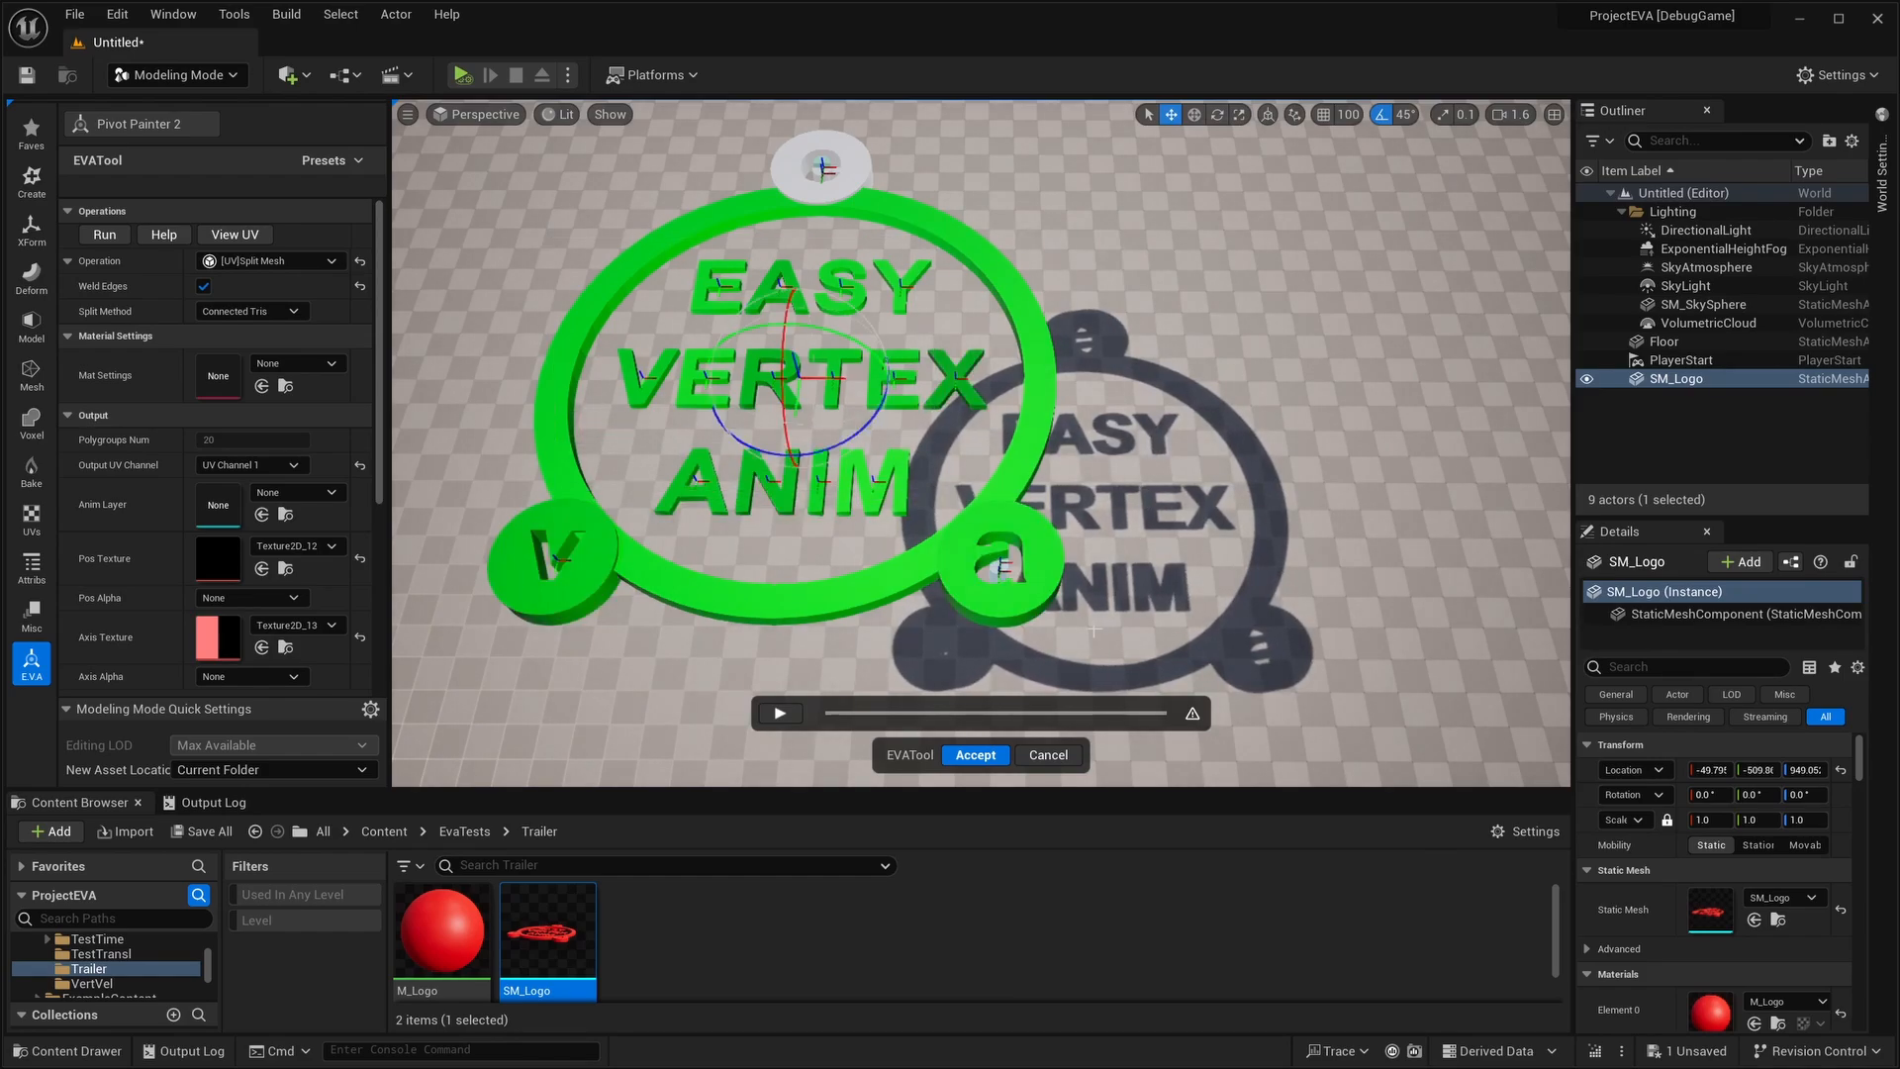
pyautogui.moveTo(1094, 630); pyautogui.dragTo(1005, 566)
pyautogui.click(270, 260)
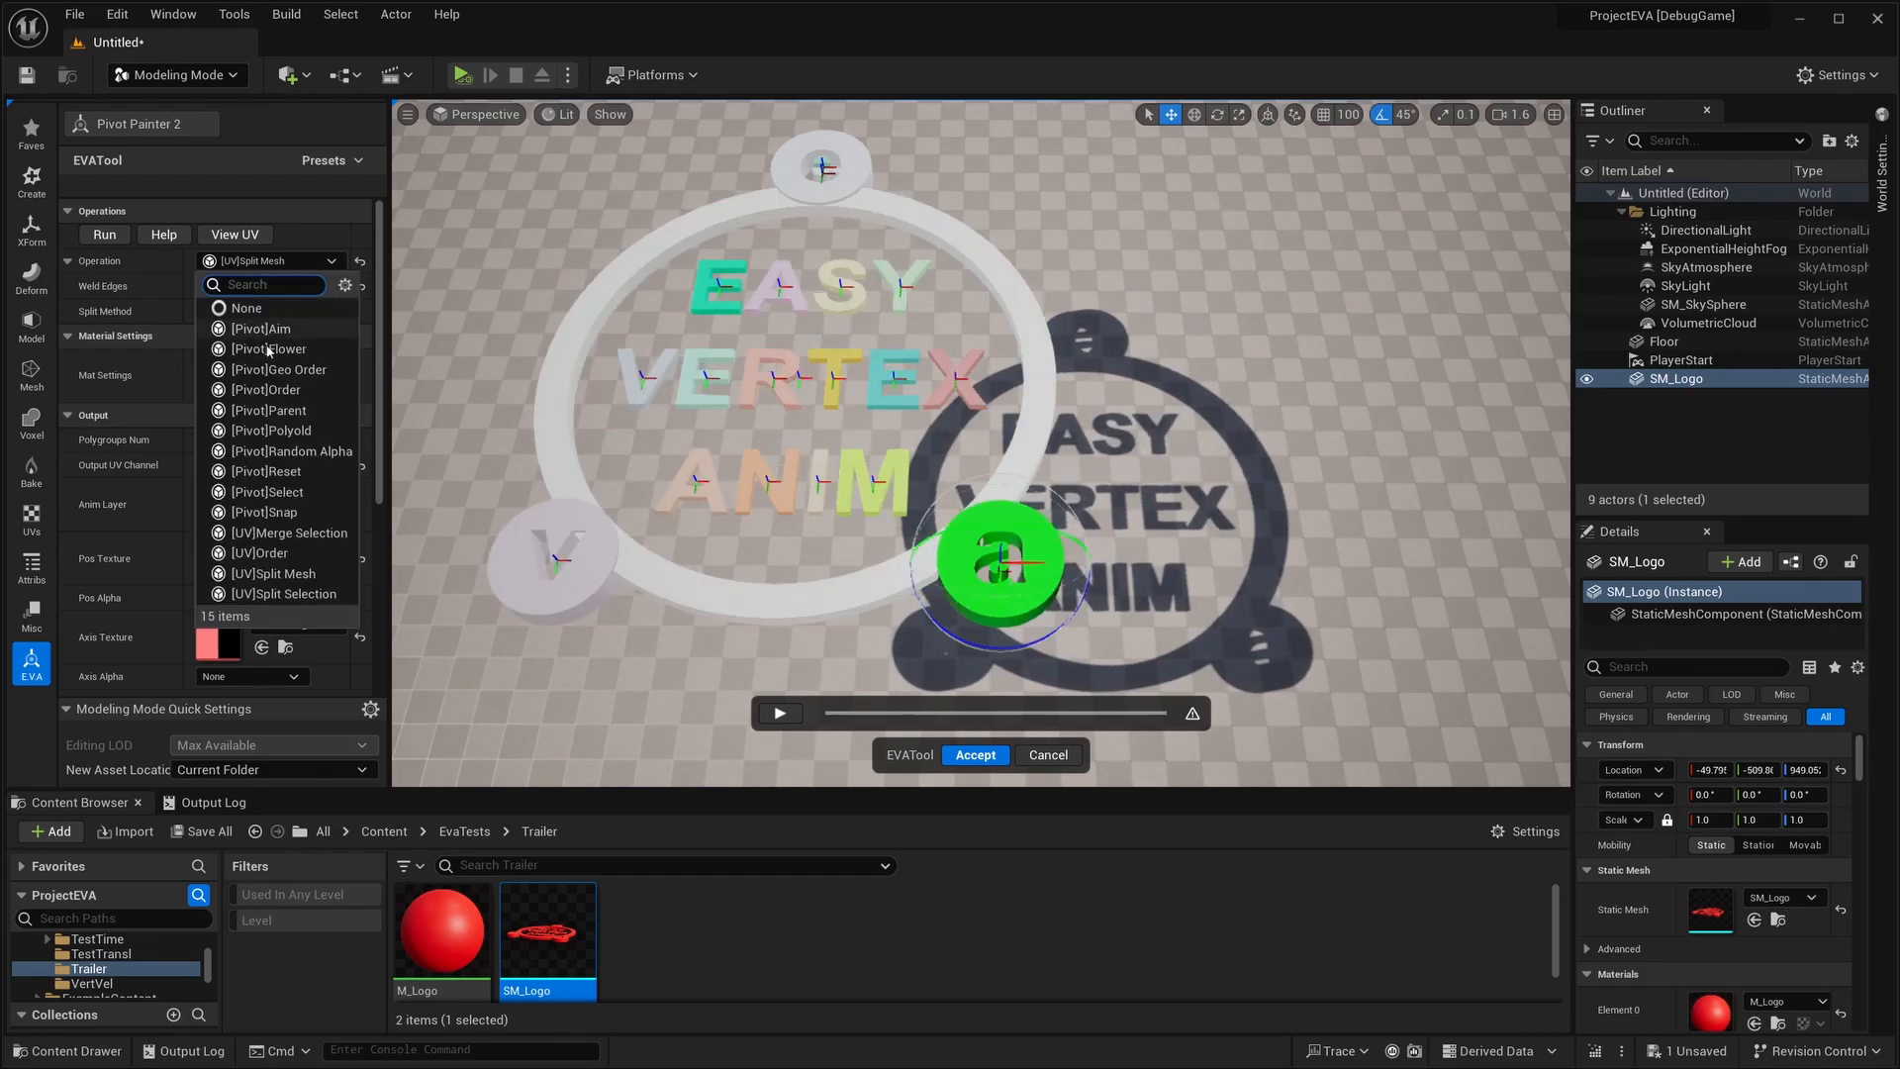
pyautogui.click(301, 534)
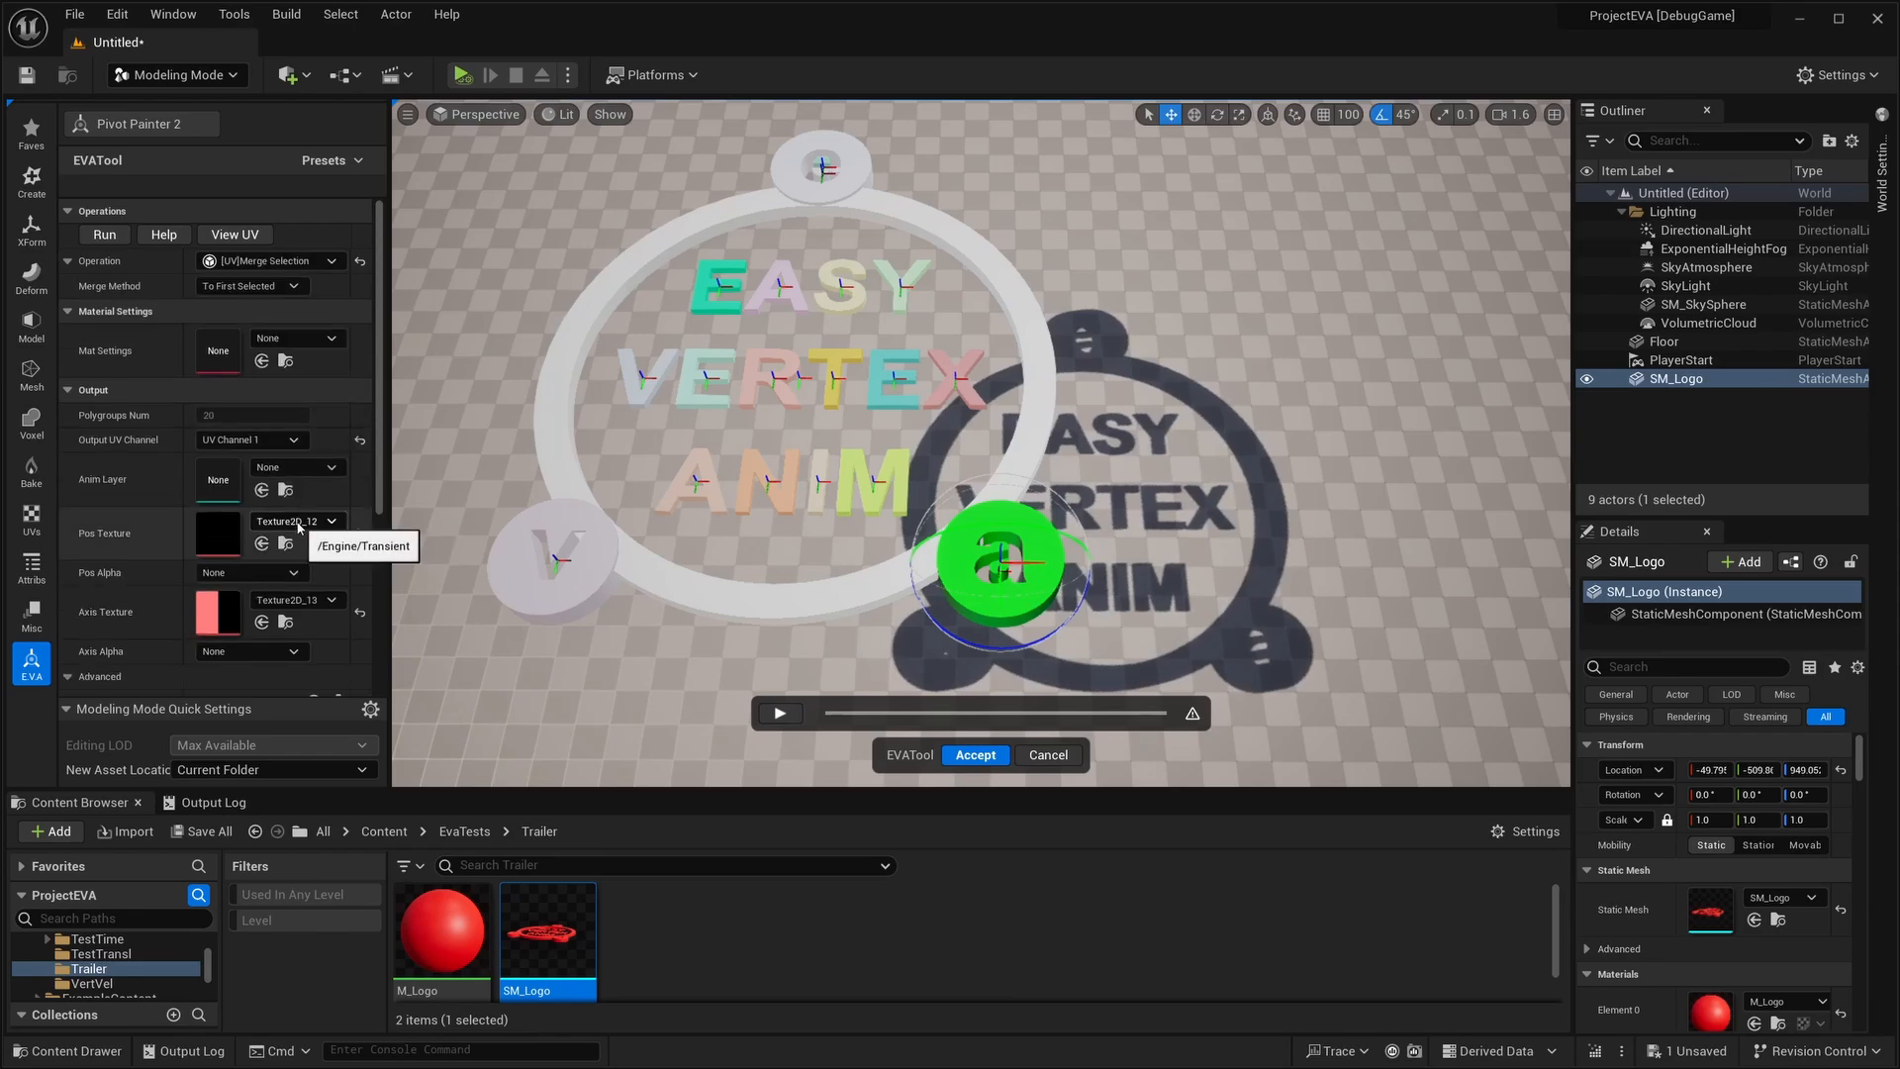
pyautogui.click(104, 236)
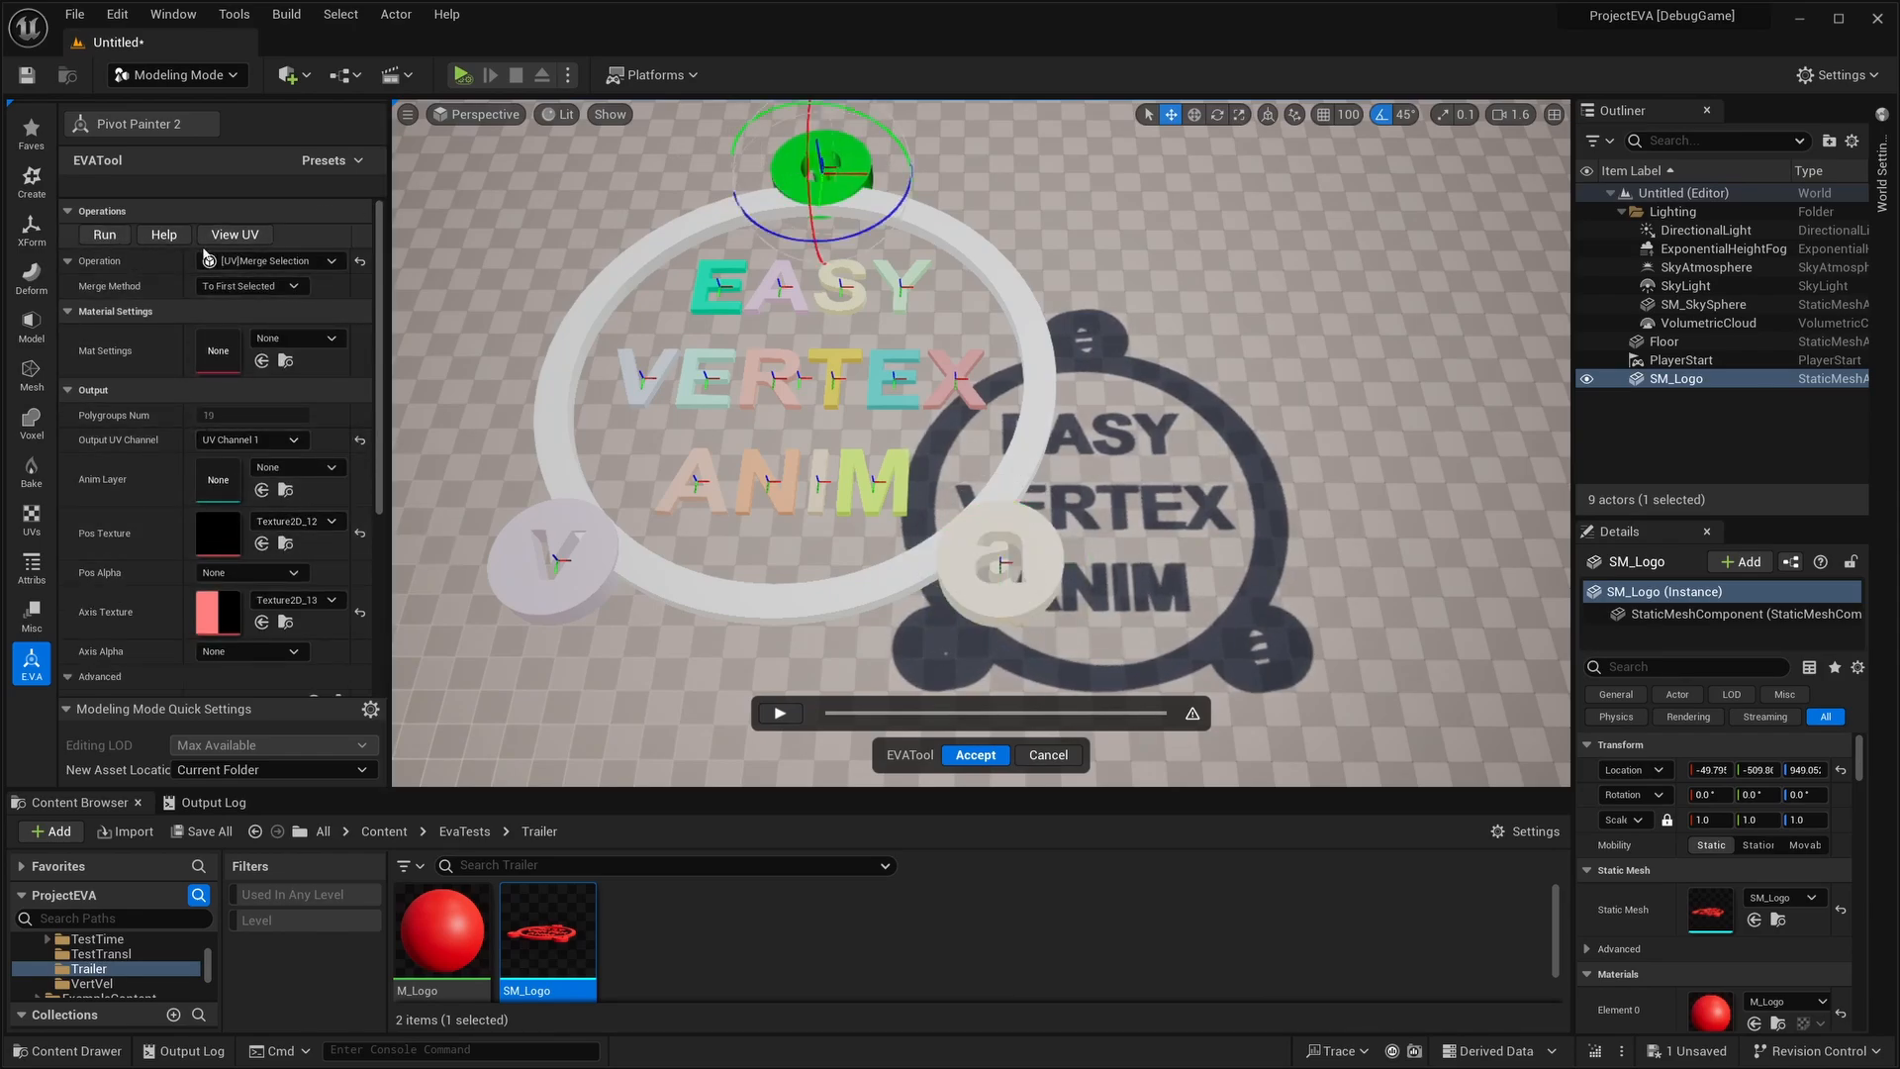
pyautogui.click(107, 237)
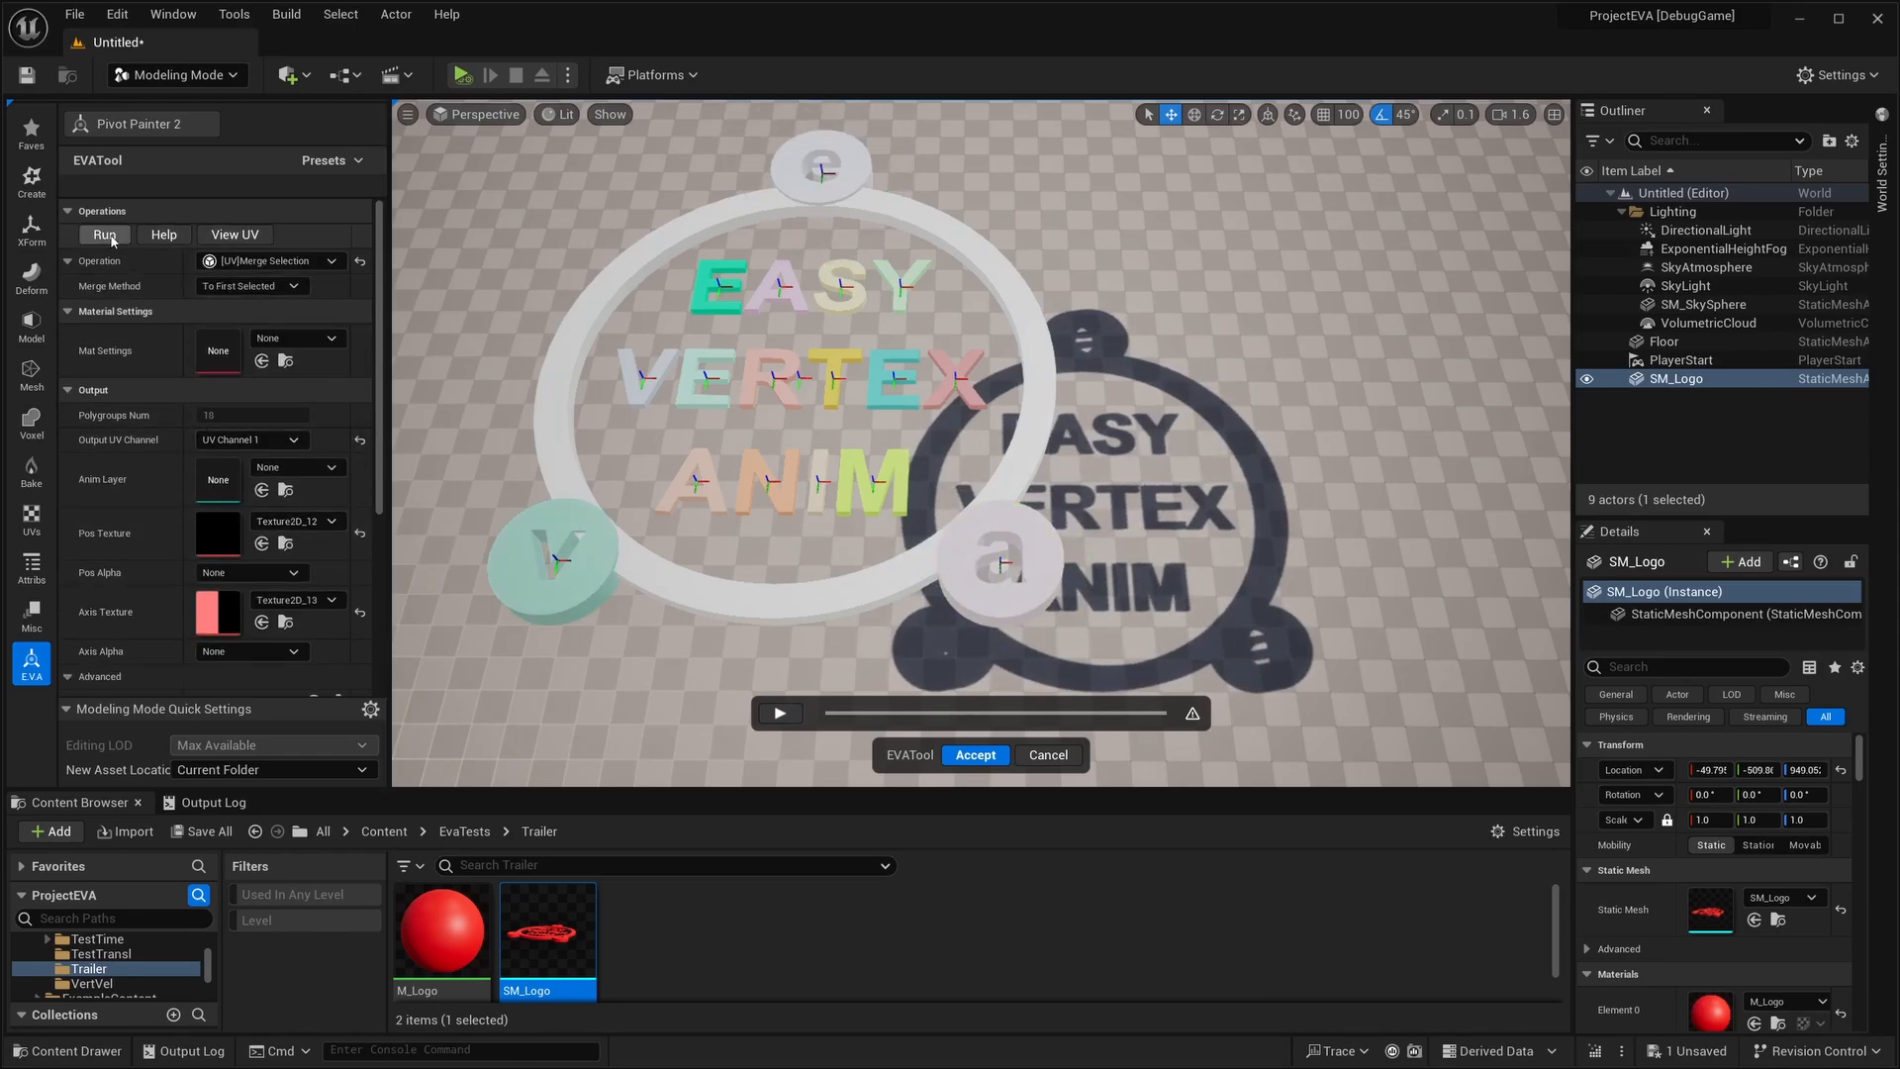
# Assign DA_Rotate as the material settings and play the animation preview.
pyautogui.click(306, 339)
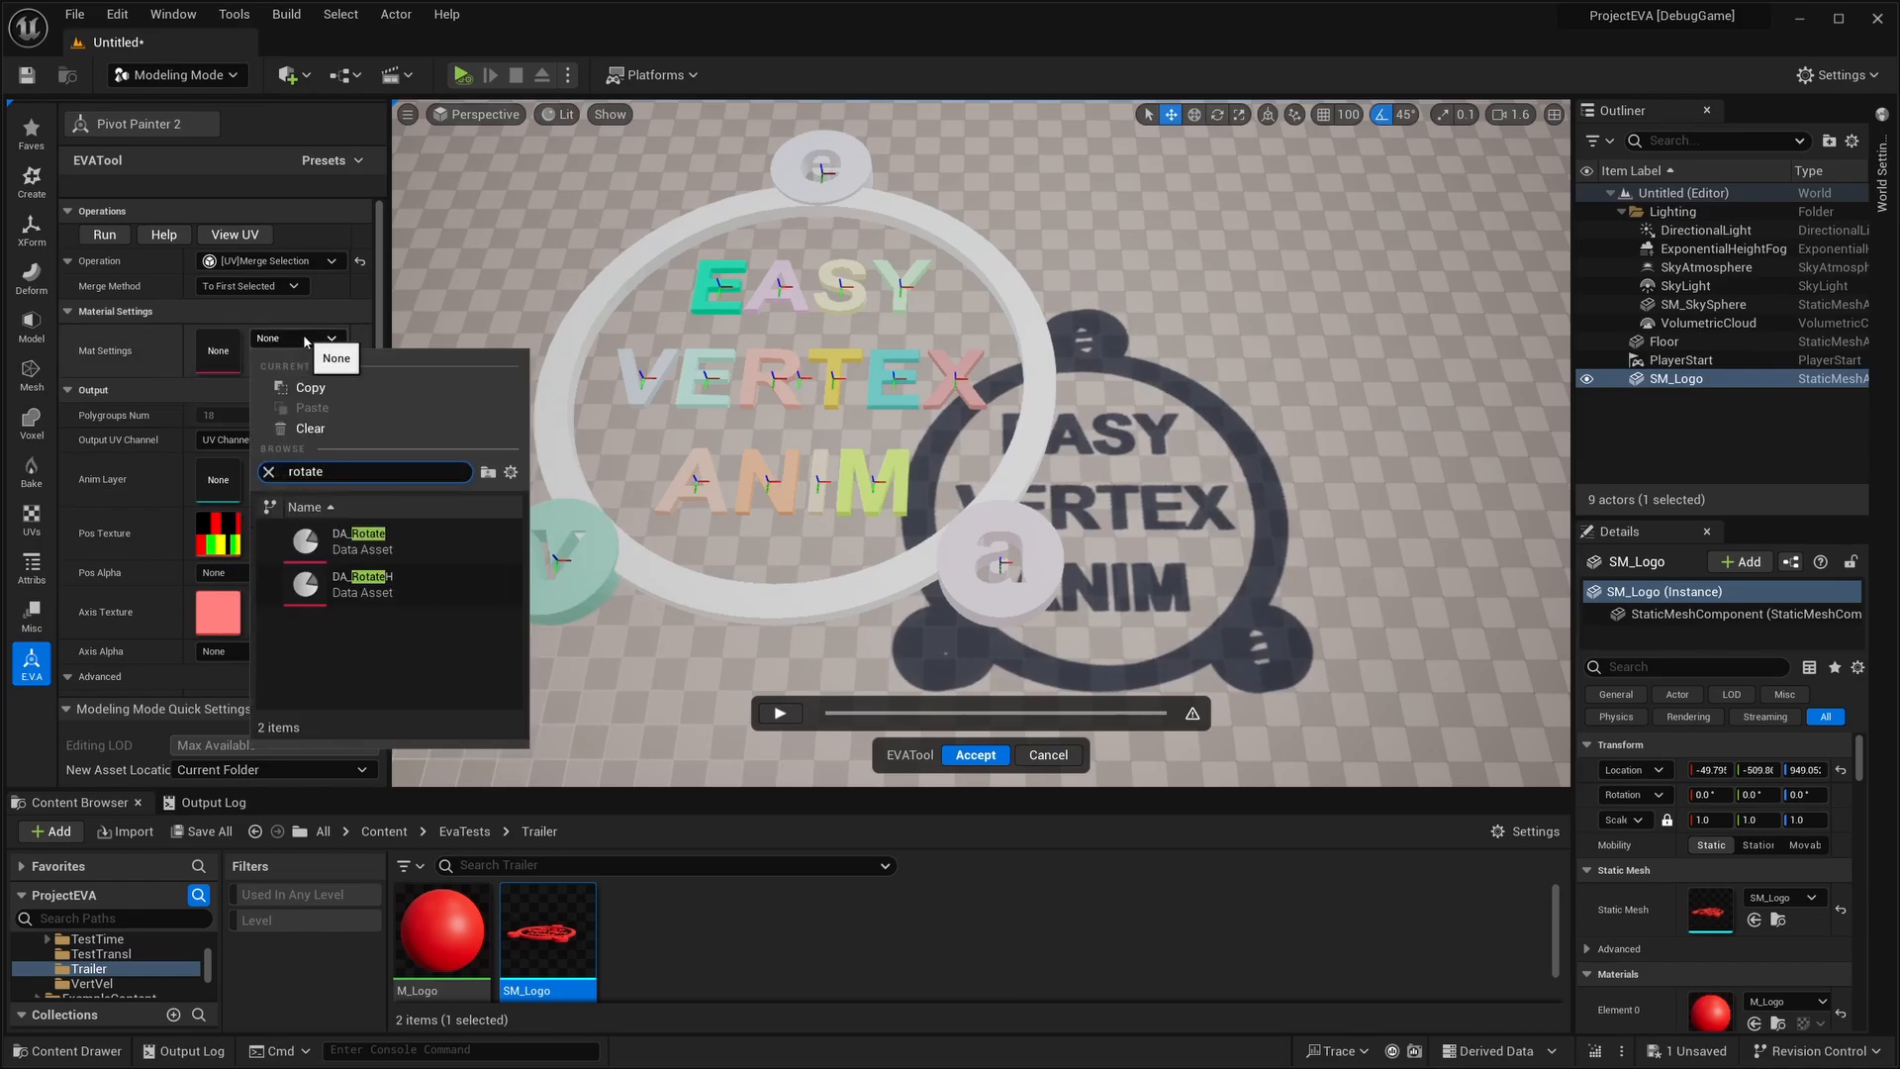
pyautogui.click(356, 540)
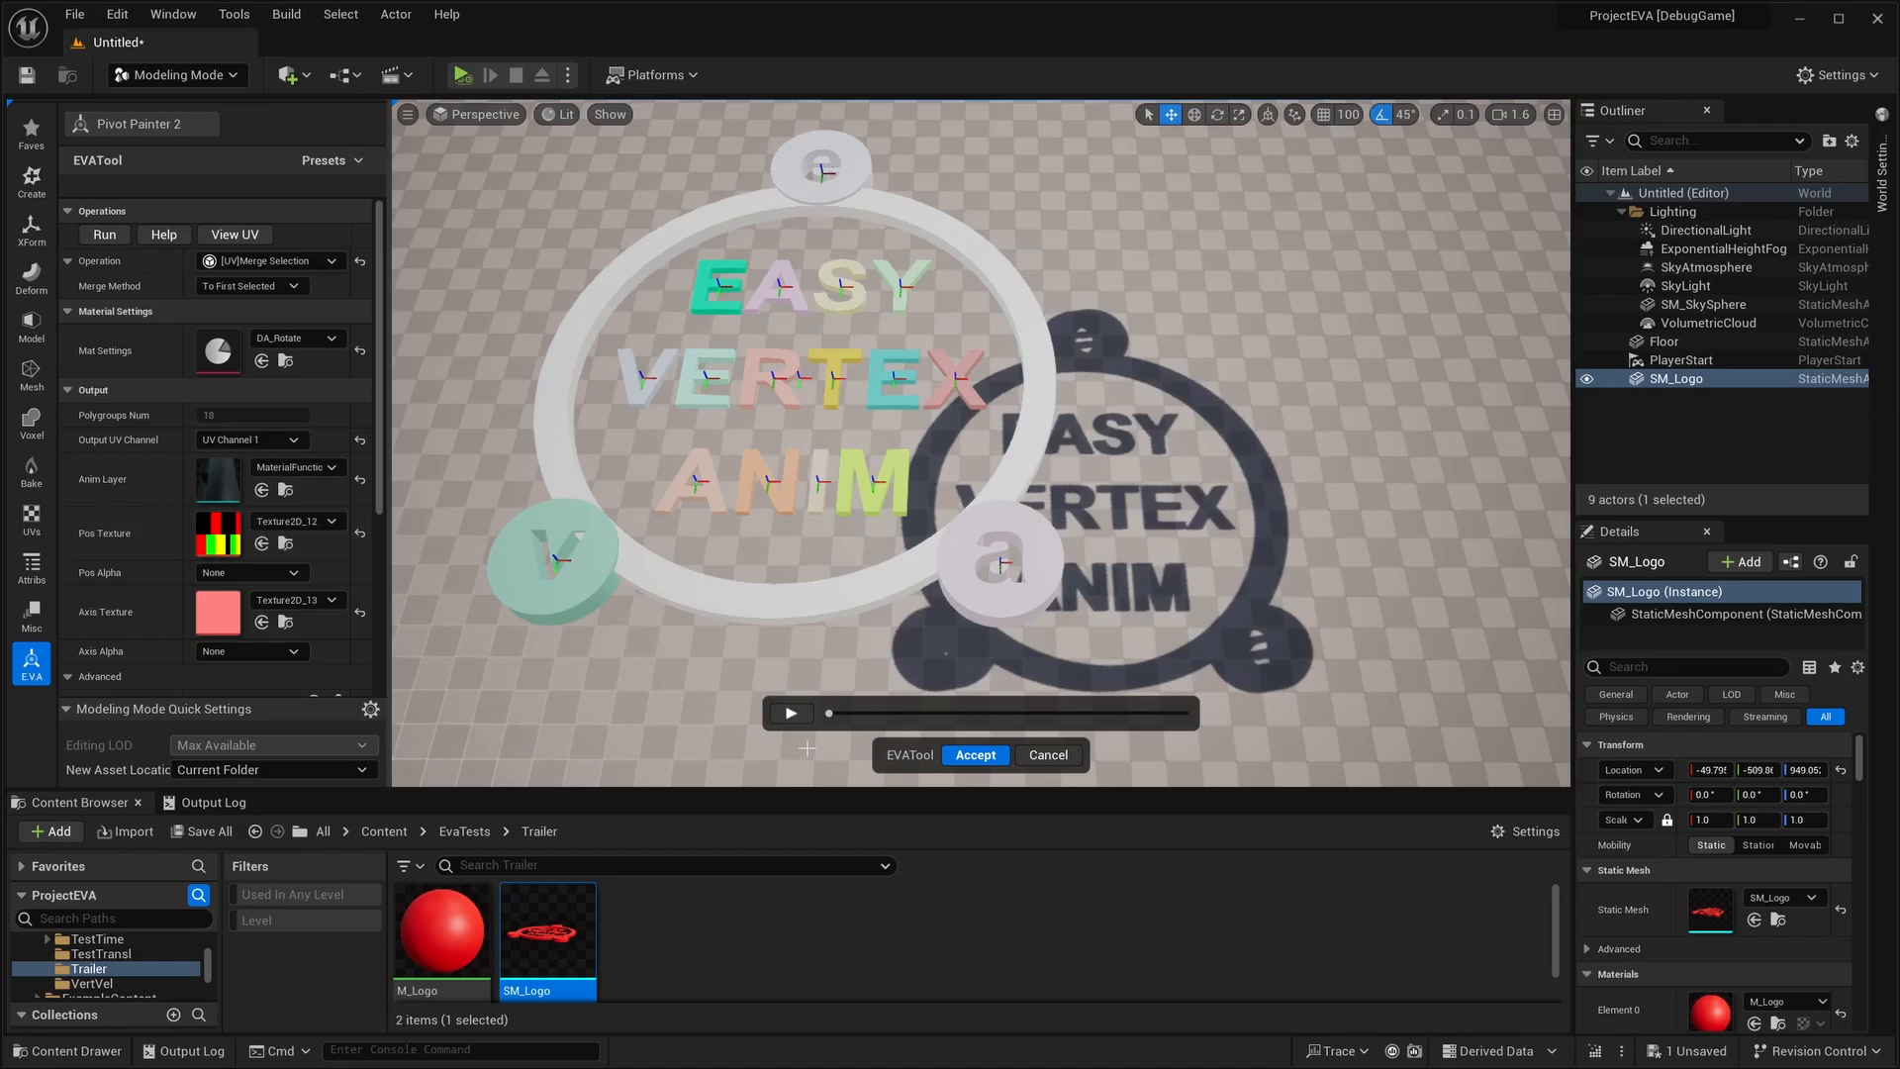
pyautogui.click(789, 713)
# Select all the EASY VERTEX ANIM letters, rotate their pivot axes and preview the animation.
pyautogui.moveTo(686, 321); pyautogui.dragTo(927, 497)
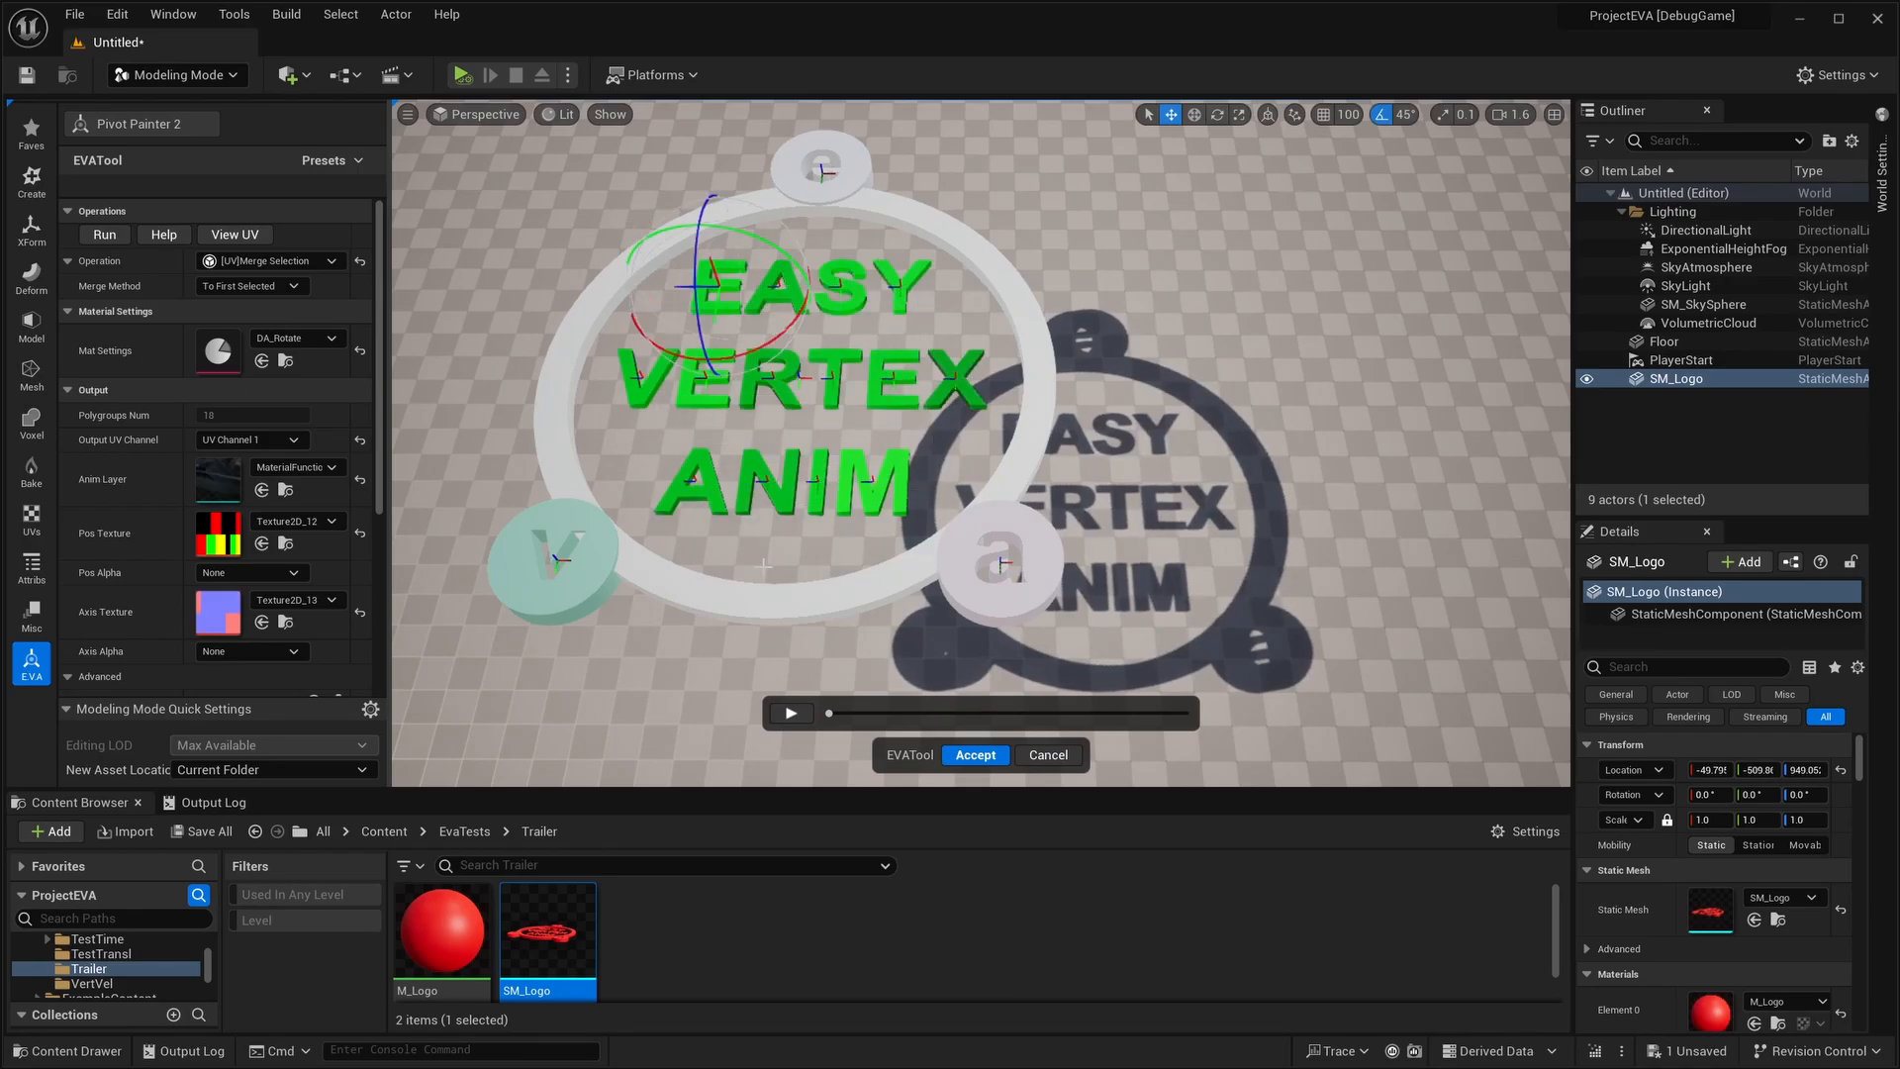
pyautogui.click(790, 714)
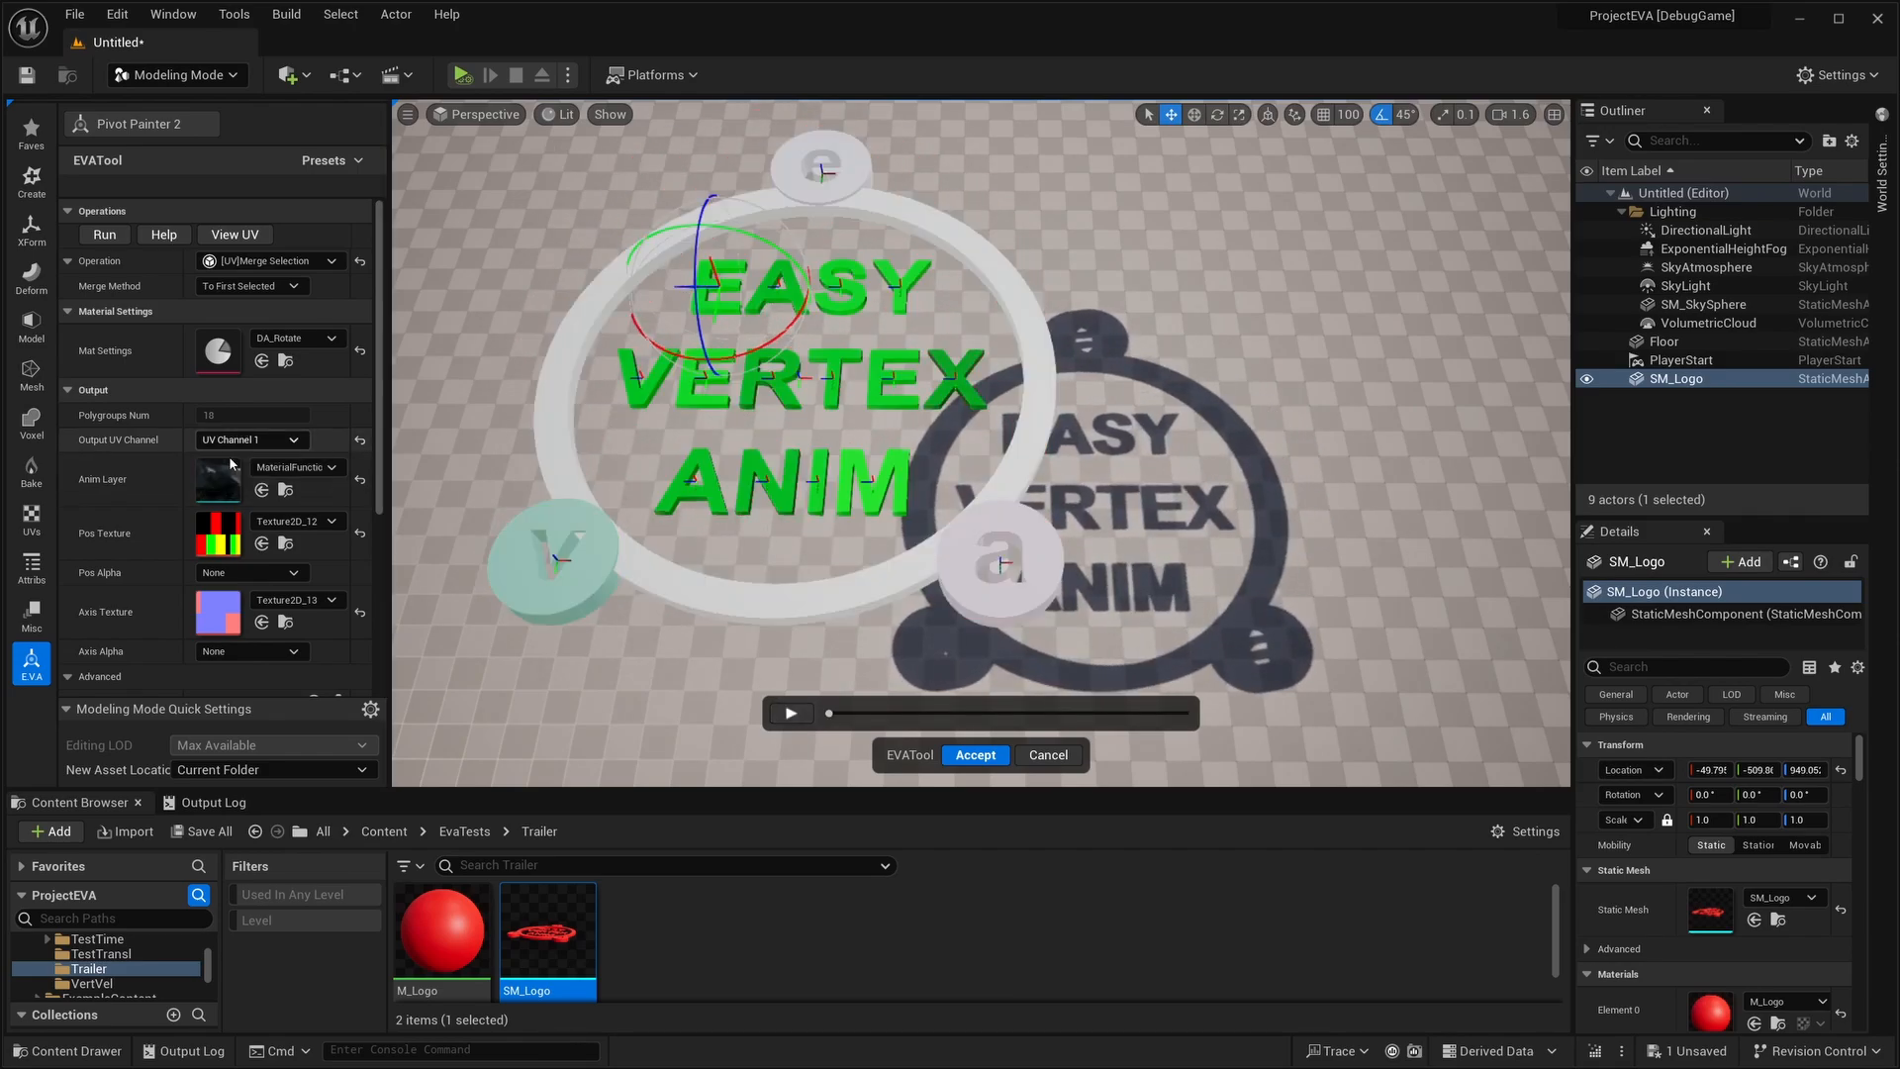
# Override the Speed parameter of the anim layer instance with -0.25, apply it and play the preview.
pyautogui.doubleClick(218, 479)
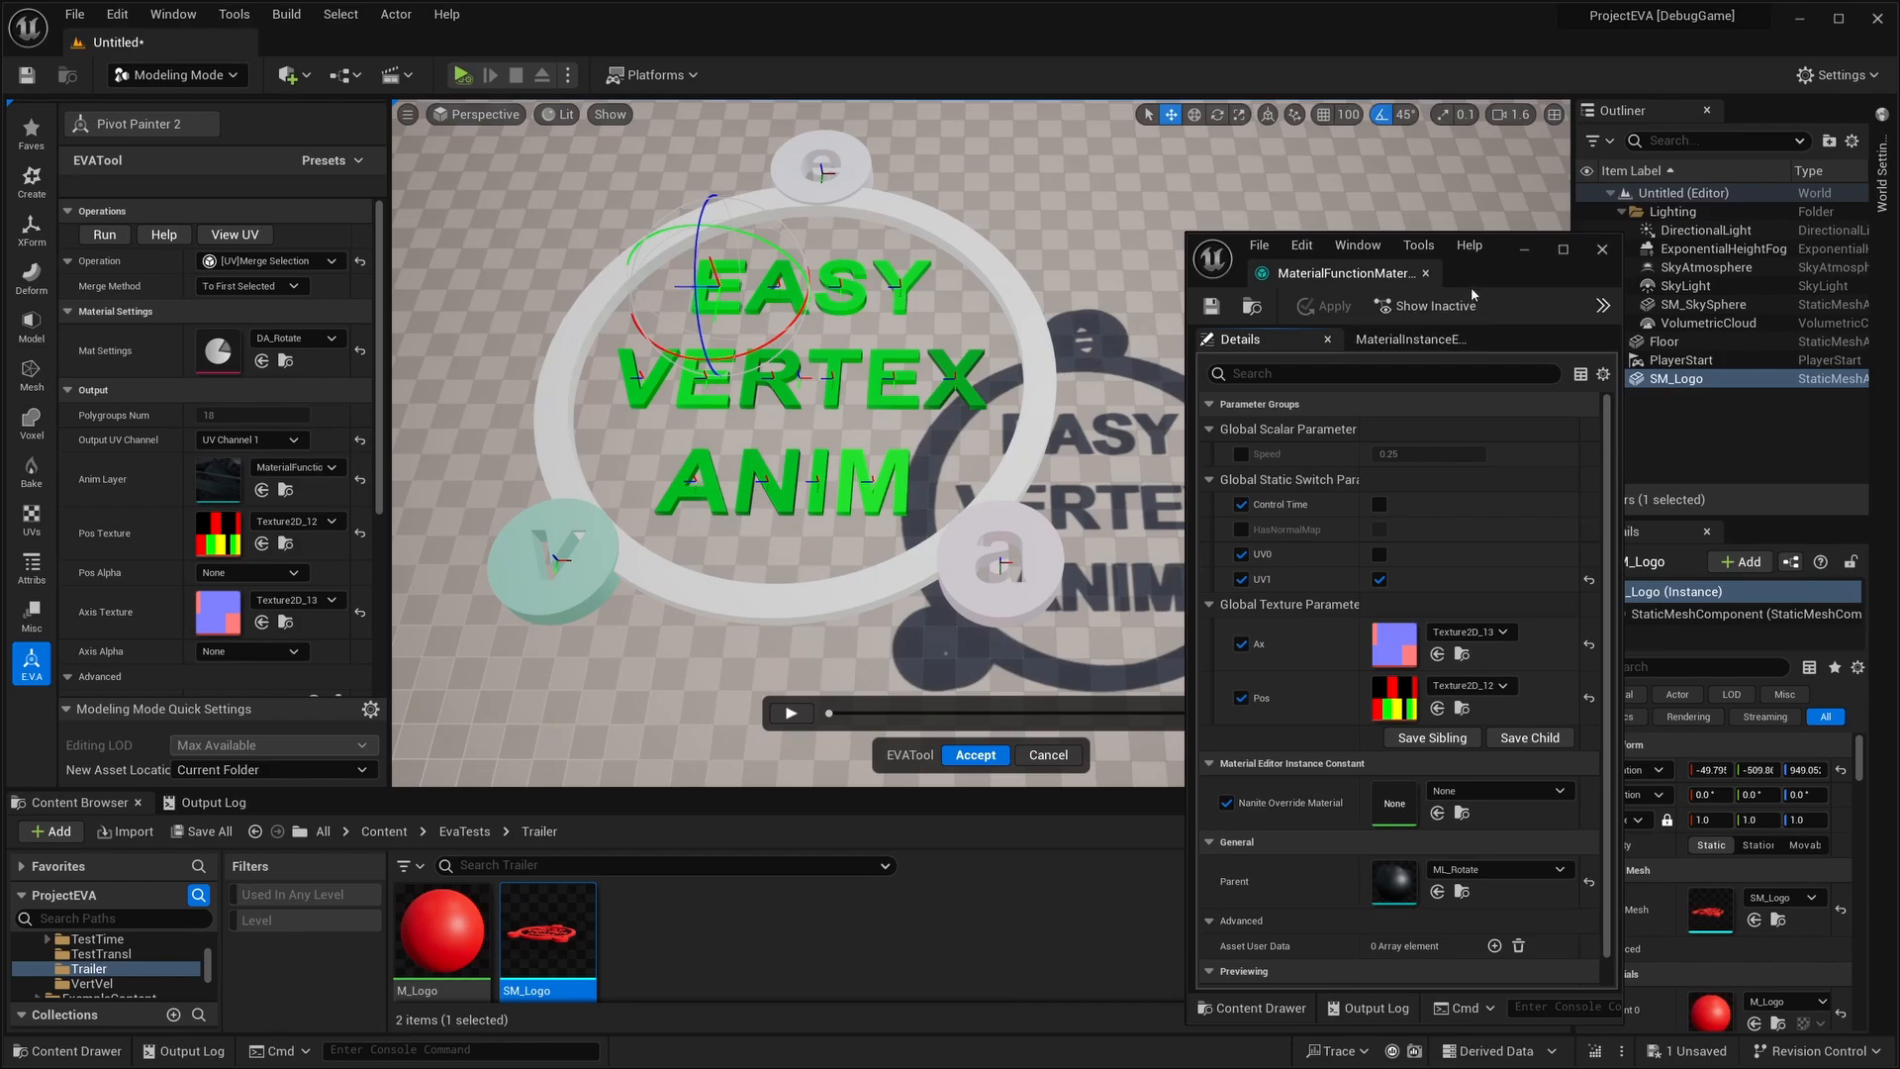
pyautogui.moveTo(1472, 296); pyautogui.dragTo(1484, 197)
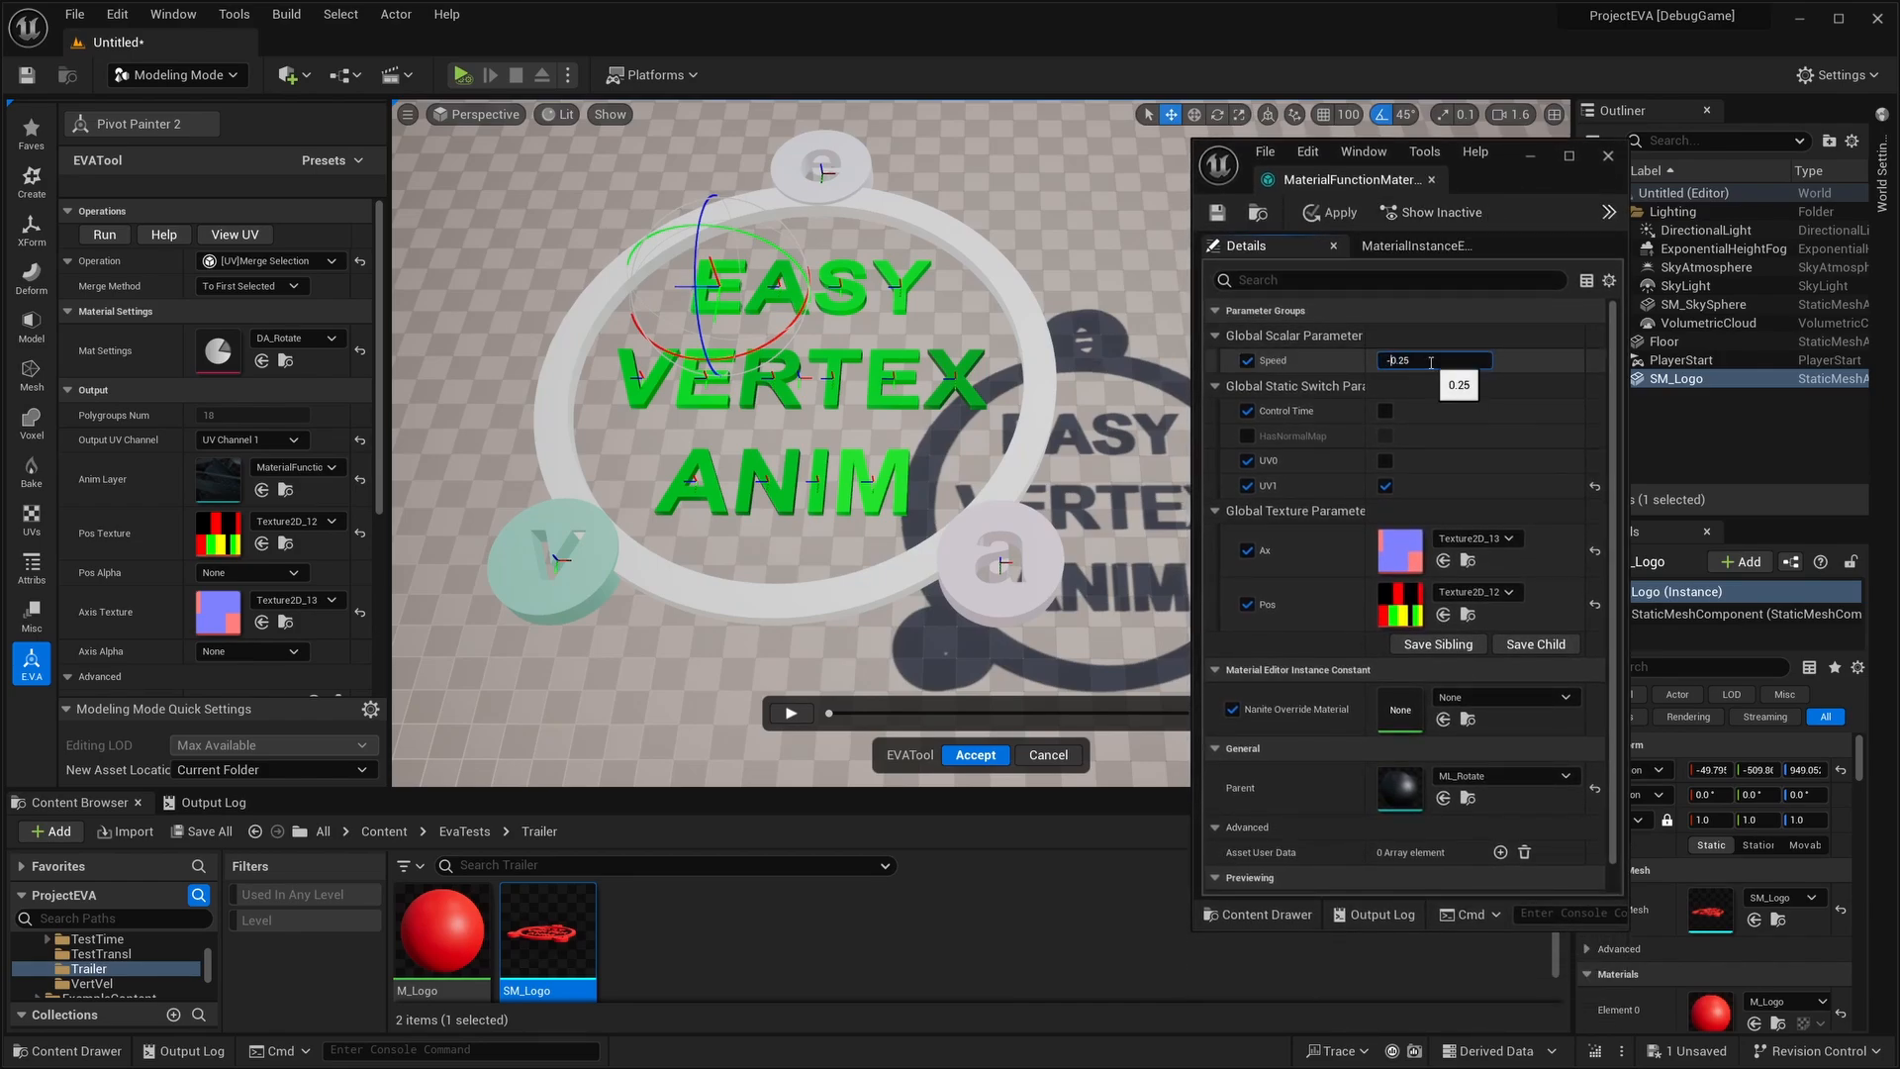
pyautogui.click(1331, 214)
pyautogui.click(790, 714)
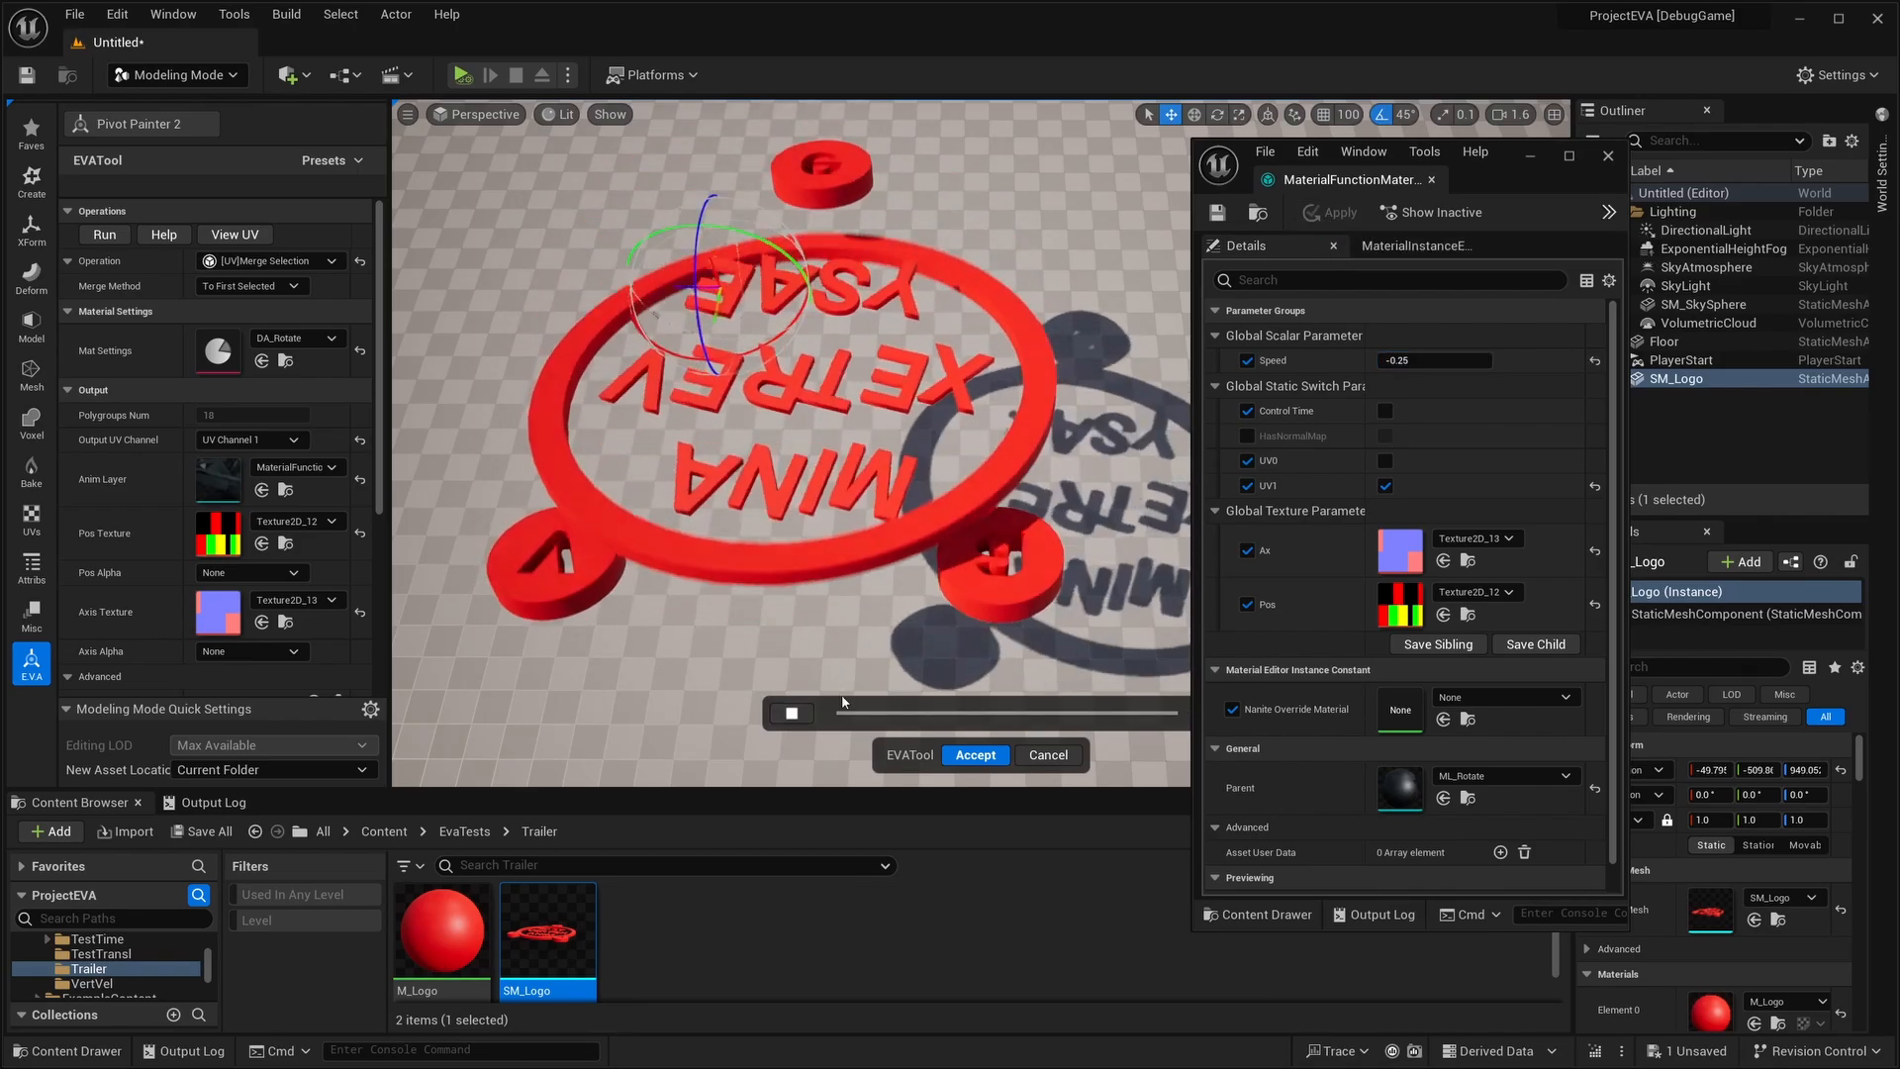
# Set the anim layer's Speed to 0.25, apply it, and accept the EVATool result for the logo.
pyautogui.click(1440, 362)
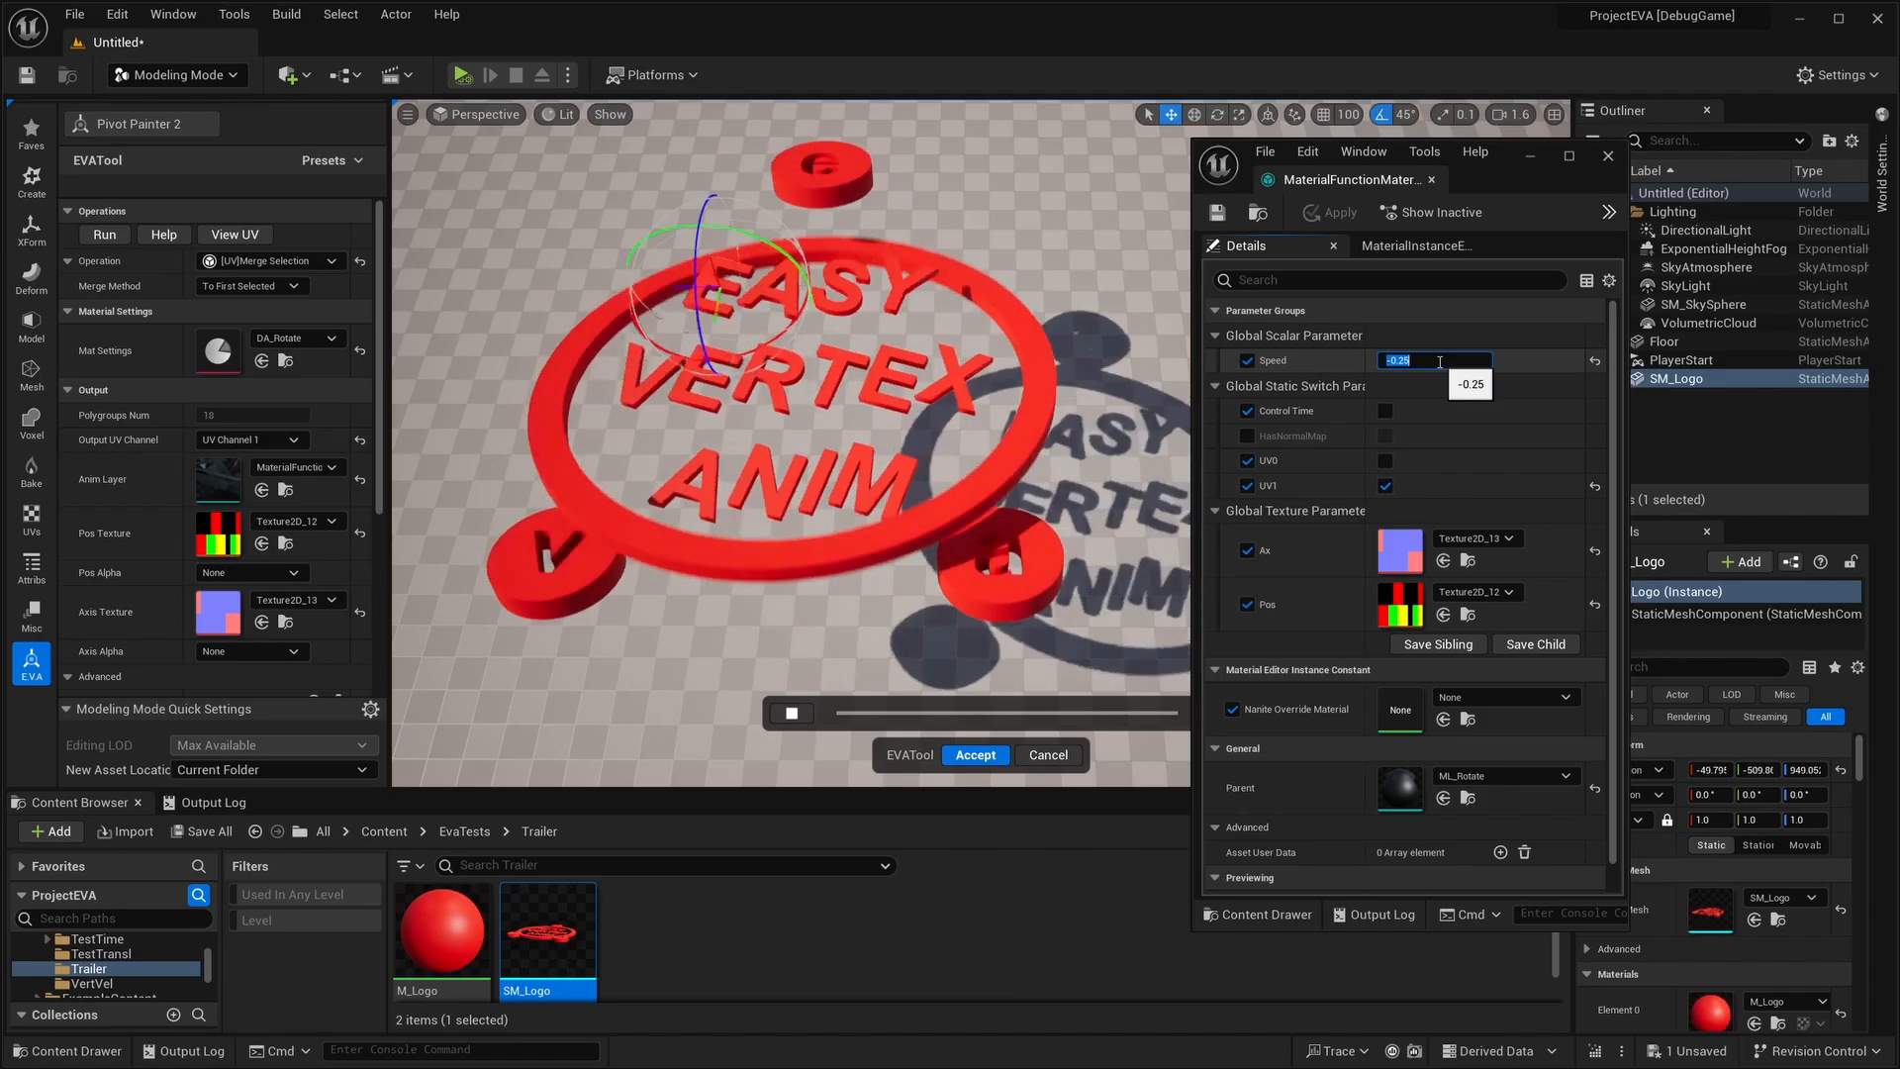
pyautogui.write('25')
pyautogui.press('Return')
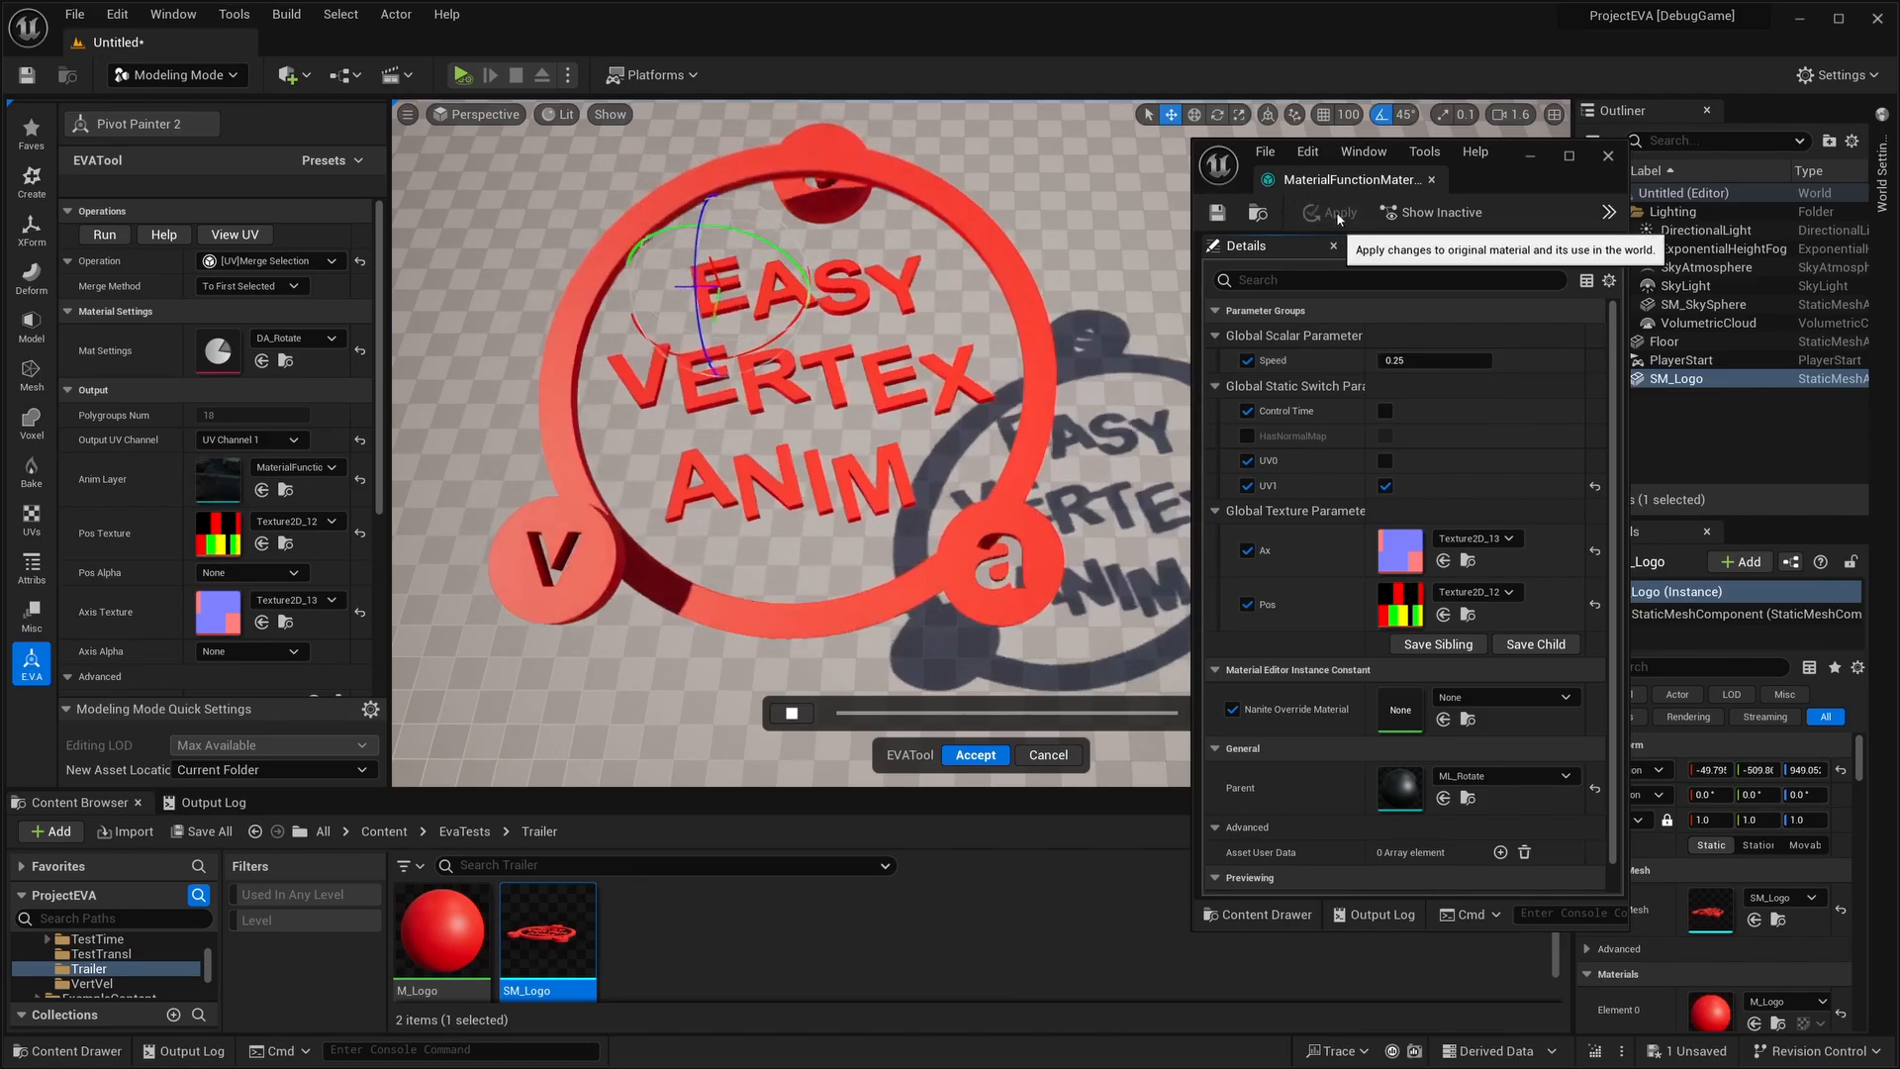
pyautogui.click(1336, 211)
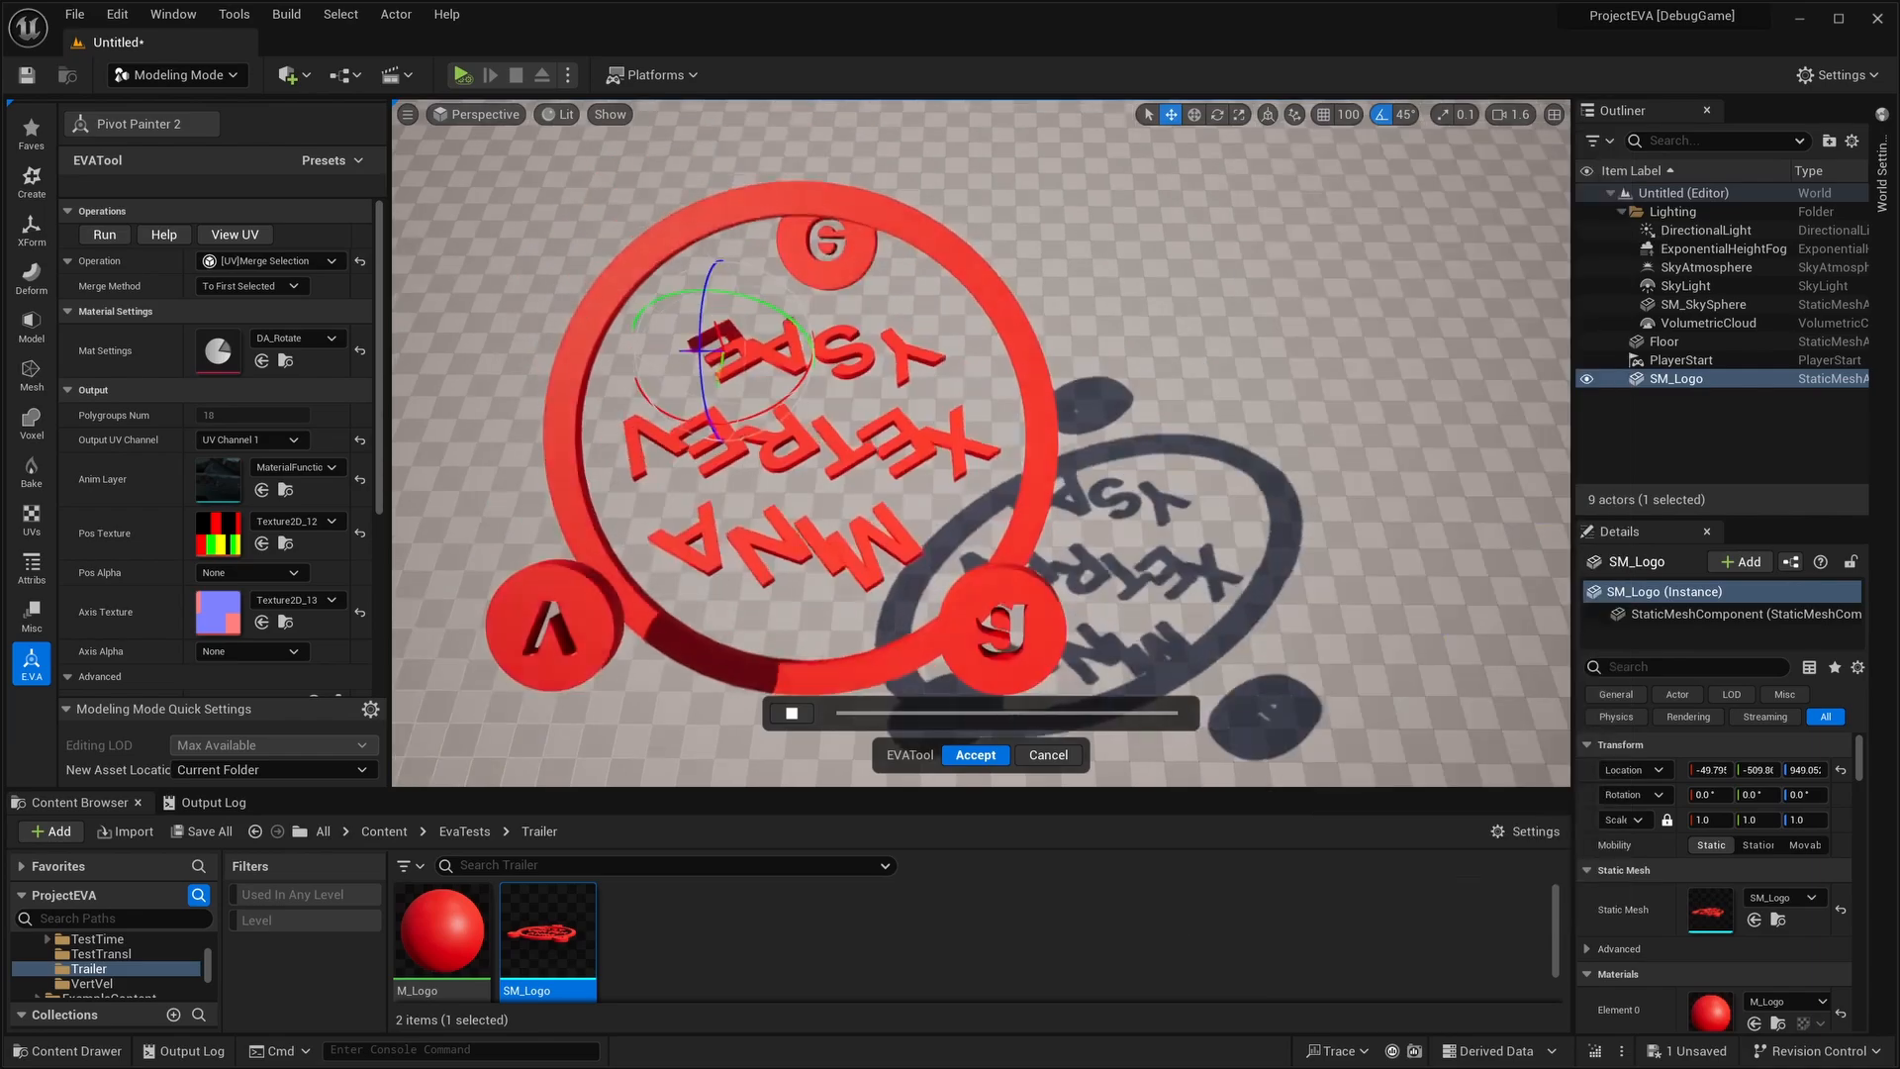
pyautogui.click(976, 755)
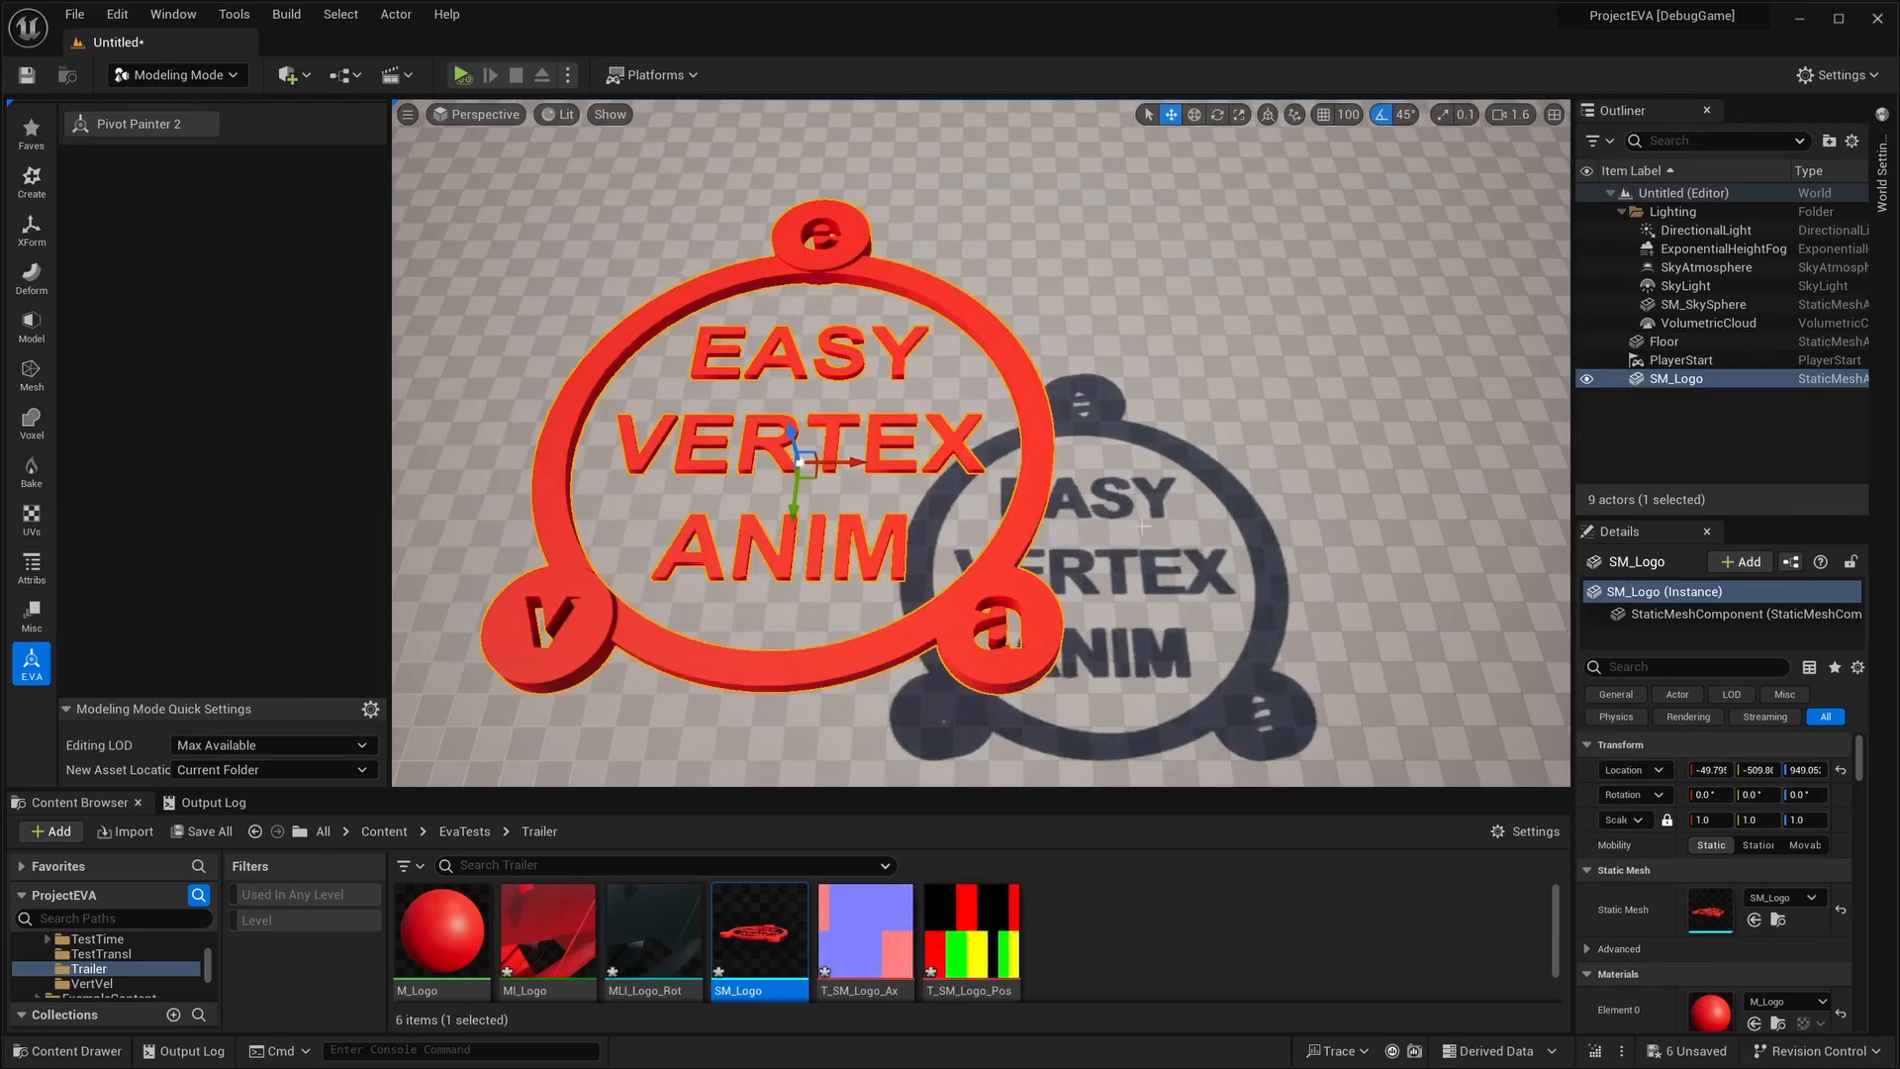
# Apply the MI_Logo material to the logo mesh, replay its animation in Pivot Painter 2 and accept the result.
pyautogui.press('Escape')
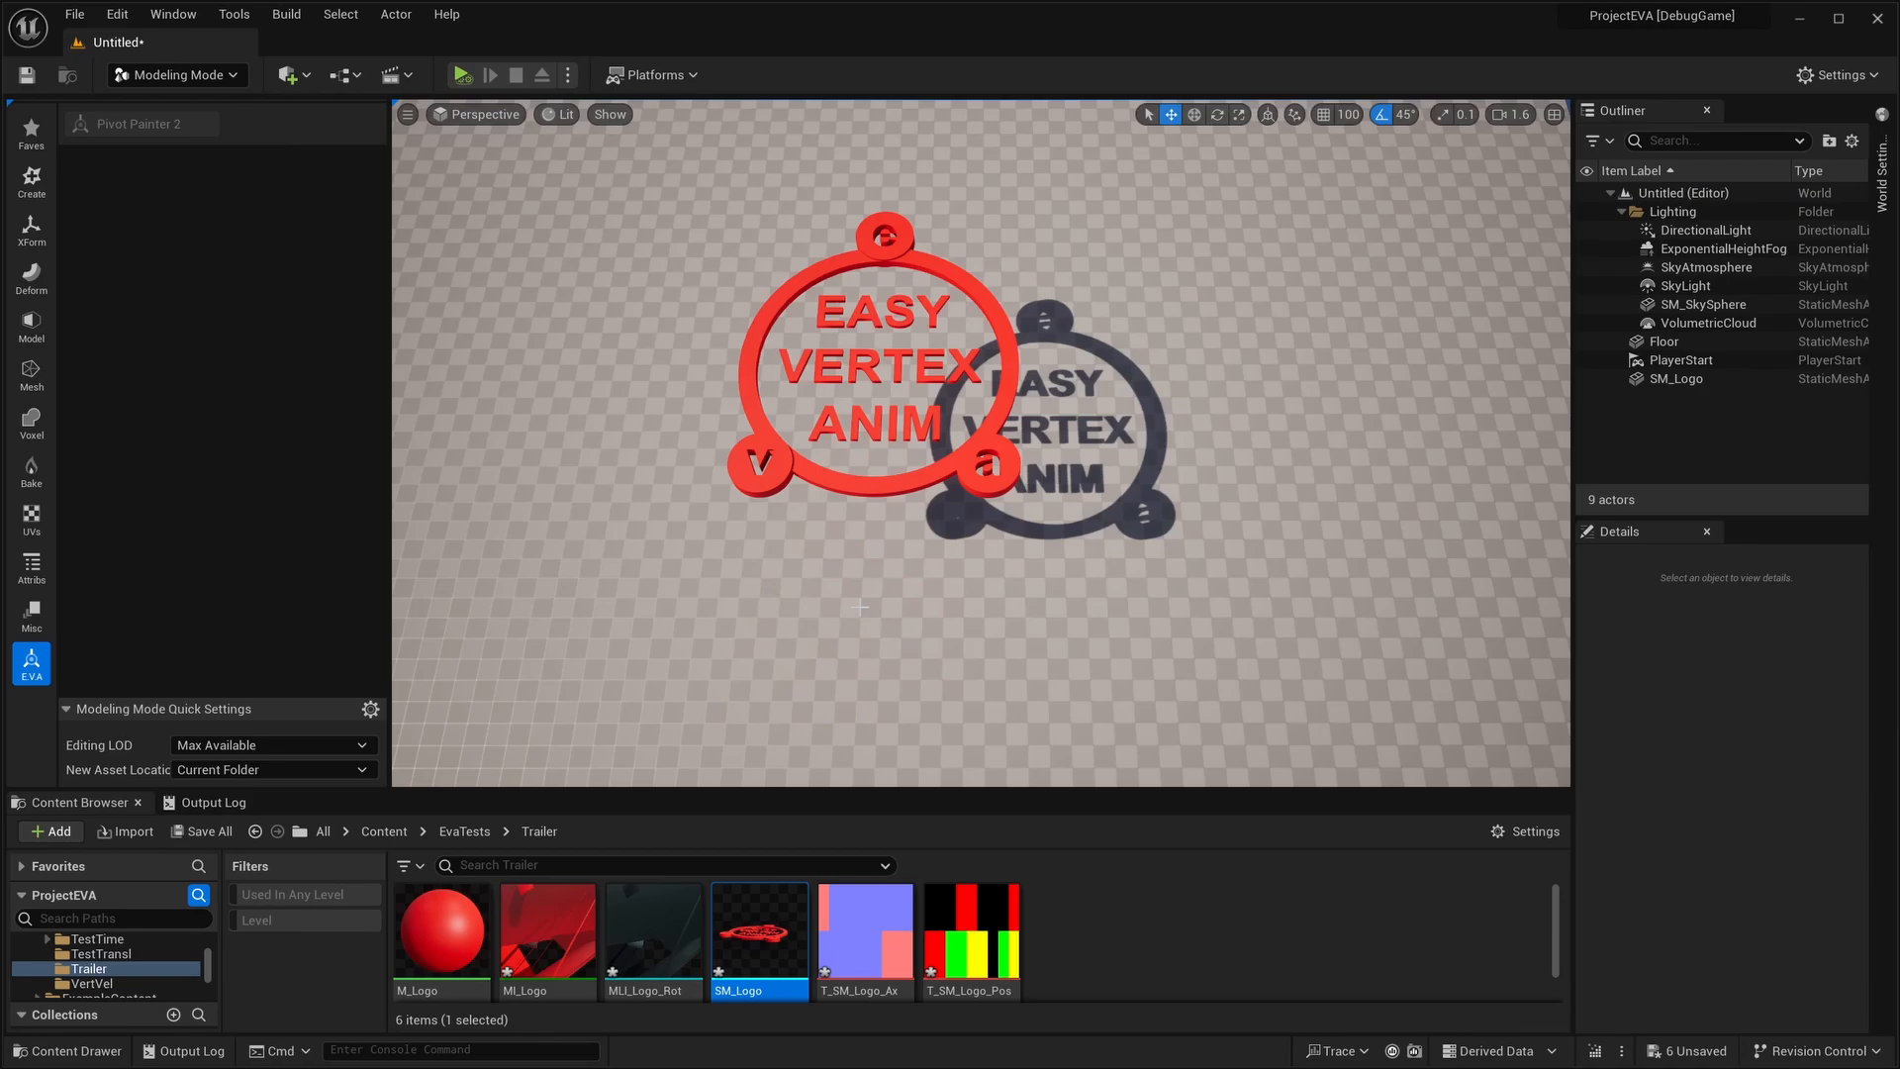
pyautogui.moveTo(547, 930); pyautogui.dragTo(914, 483)
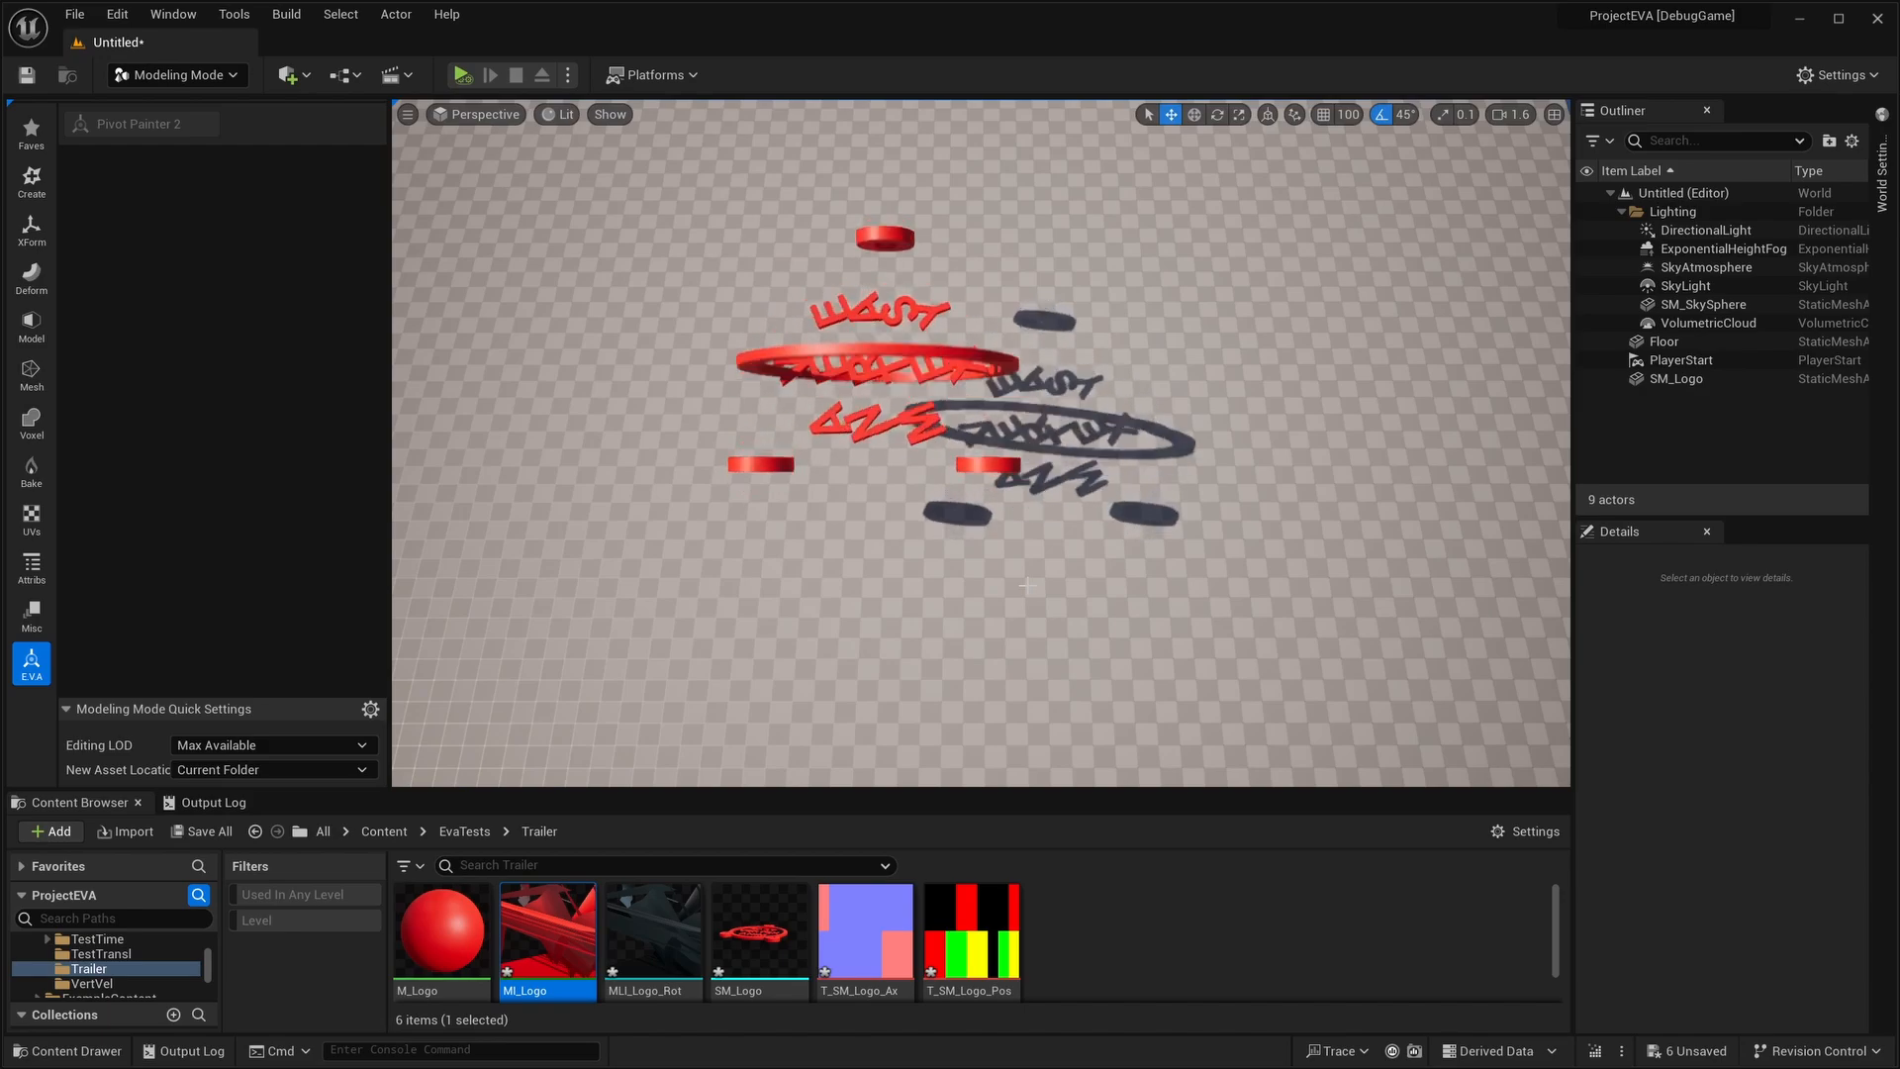
pyautogui.click(762, 391)
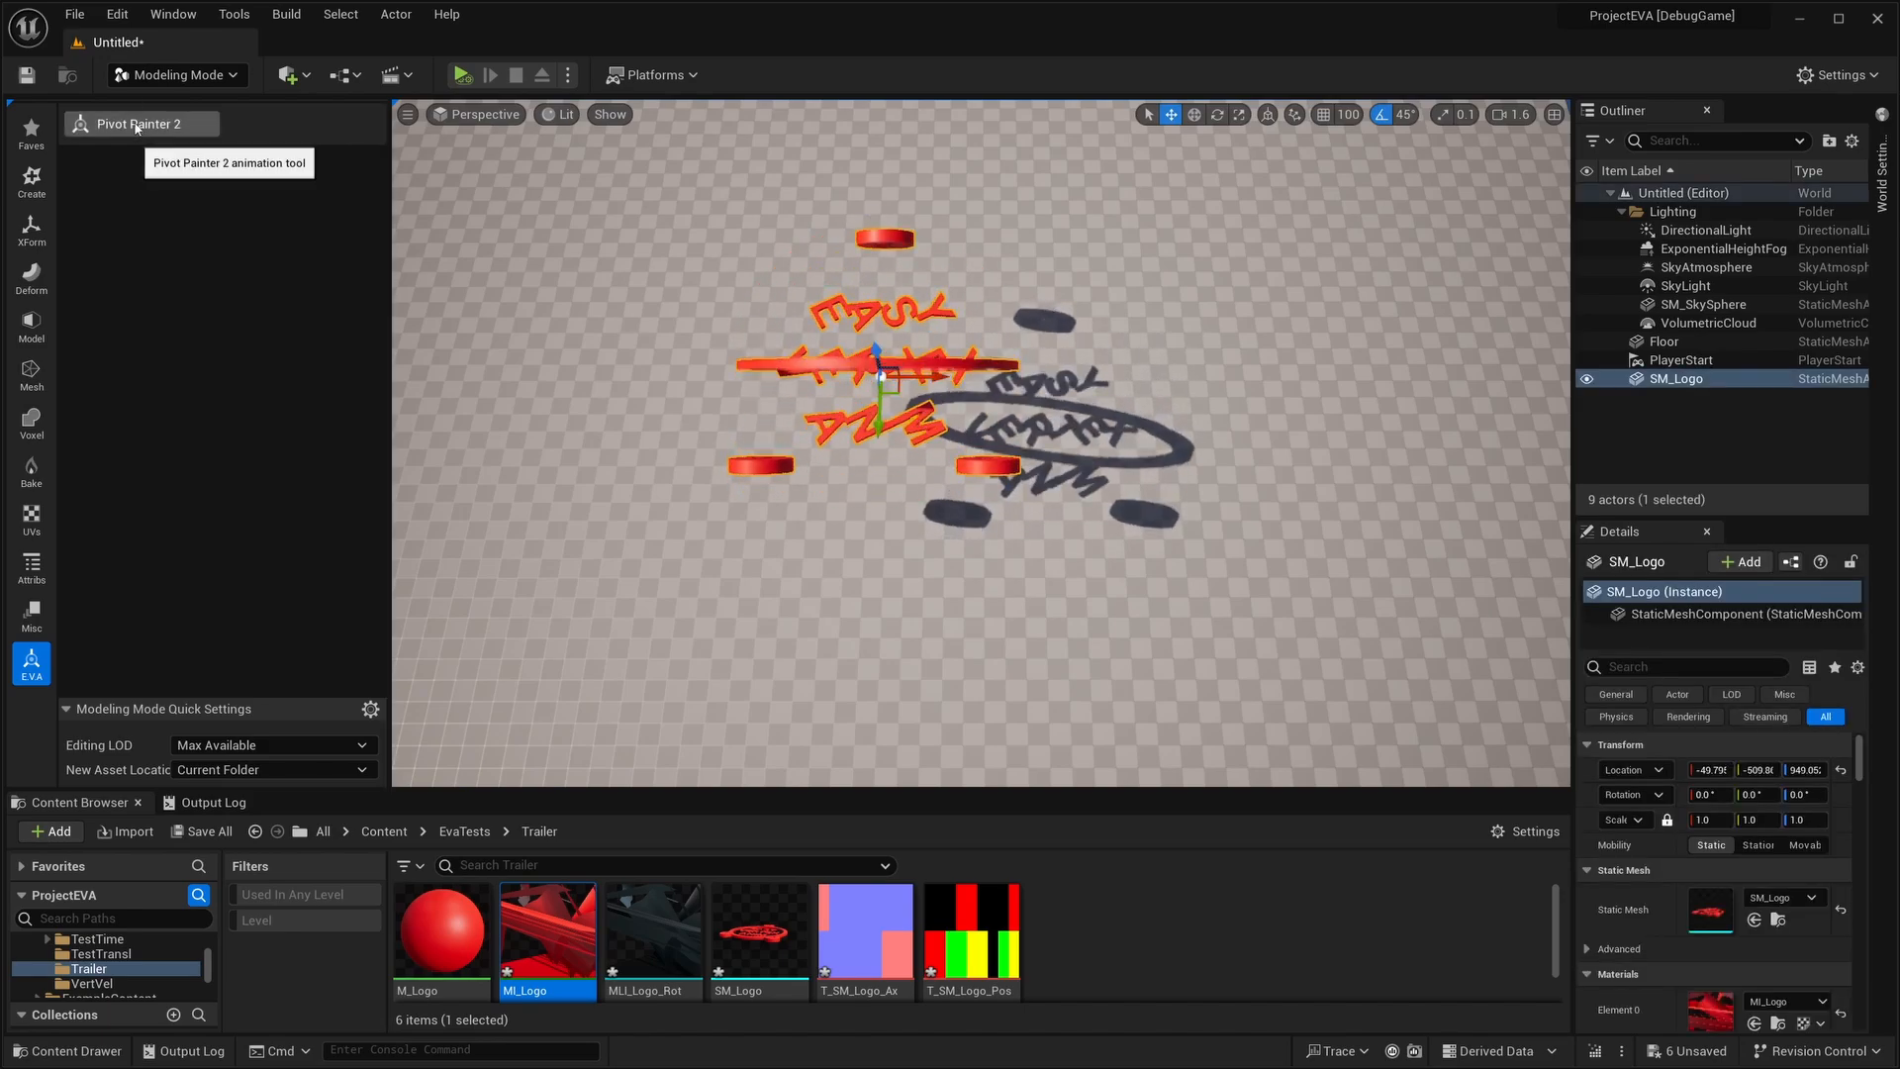
pyautogui.click(139, 123)
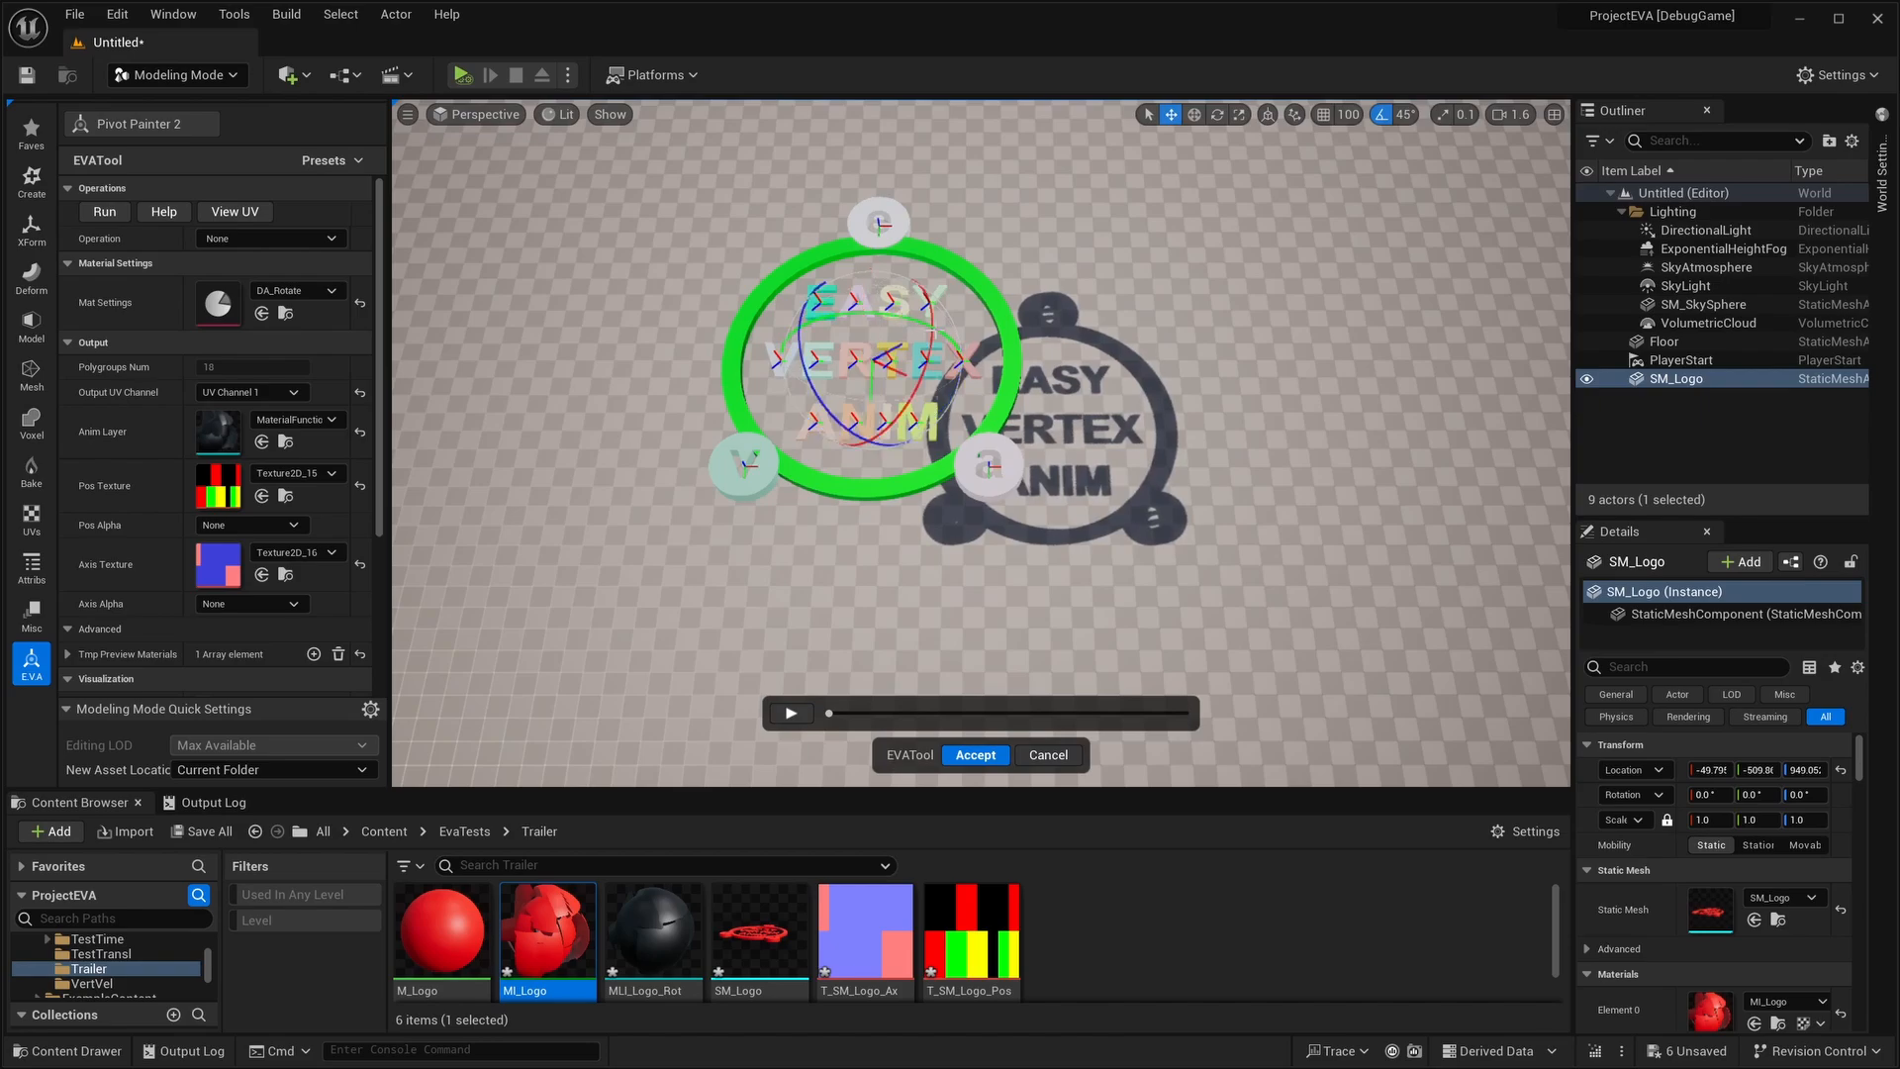
pyautogui.click(790, 713)
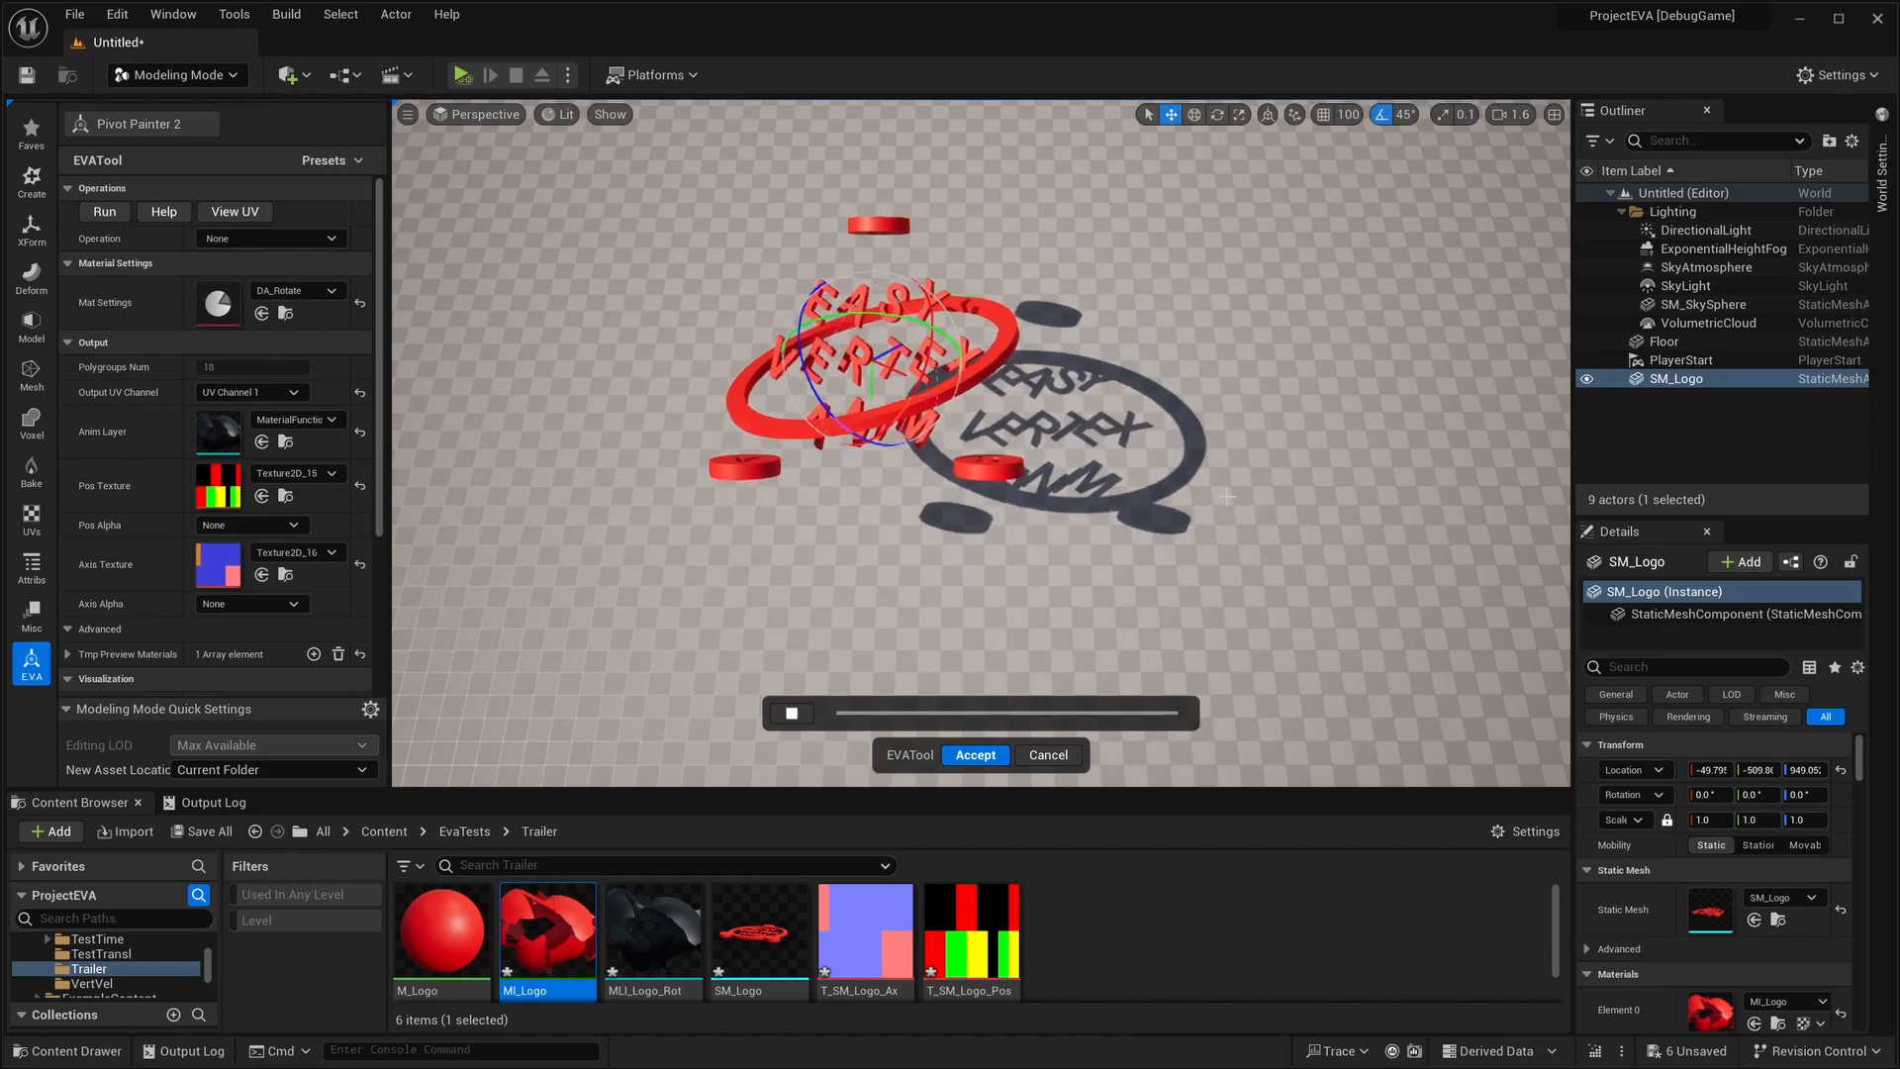
pyautogui.click(976, 754)
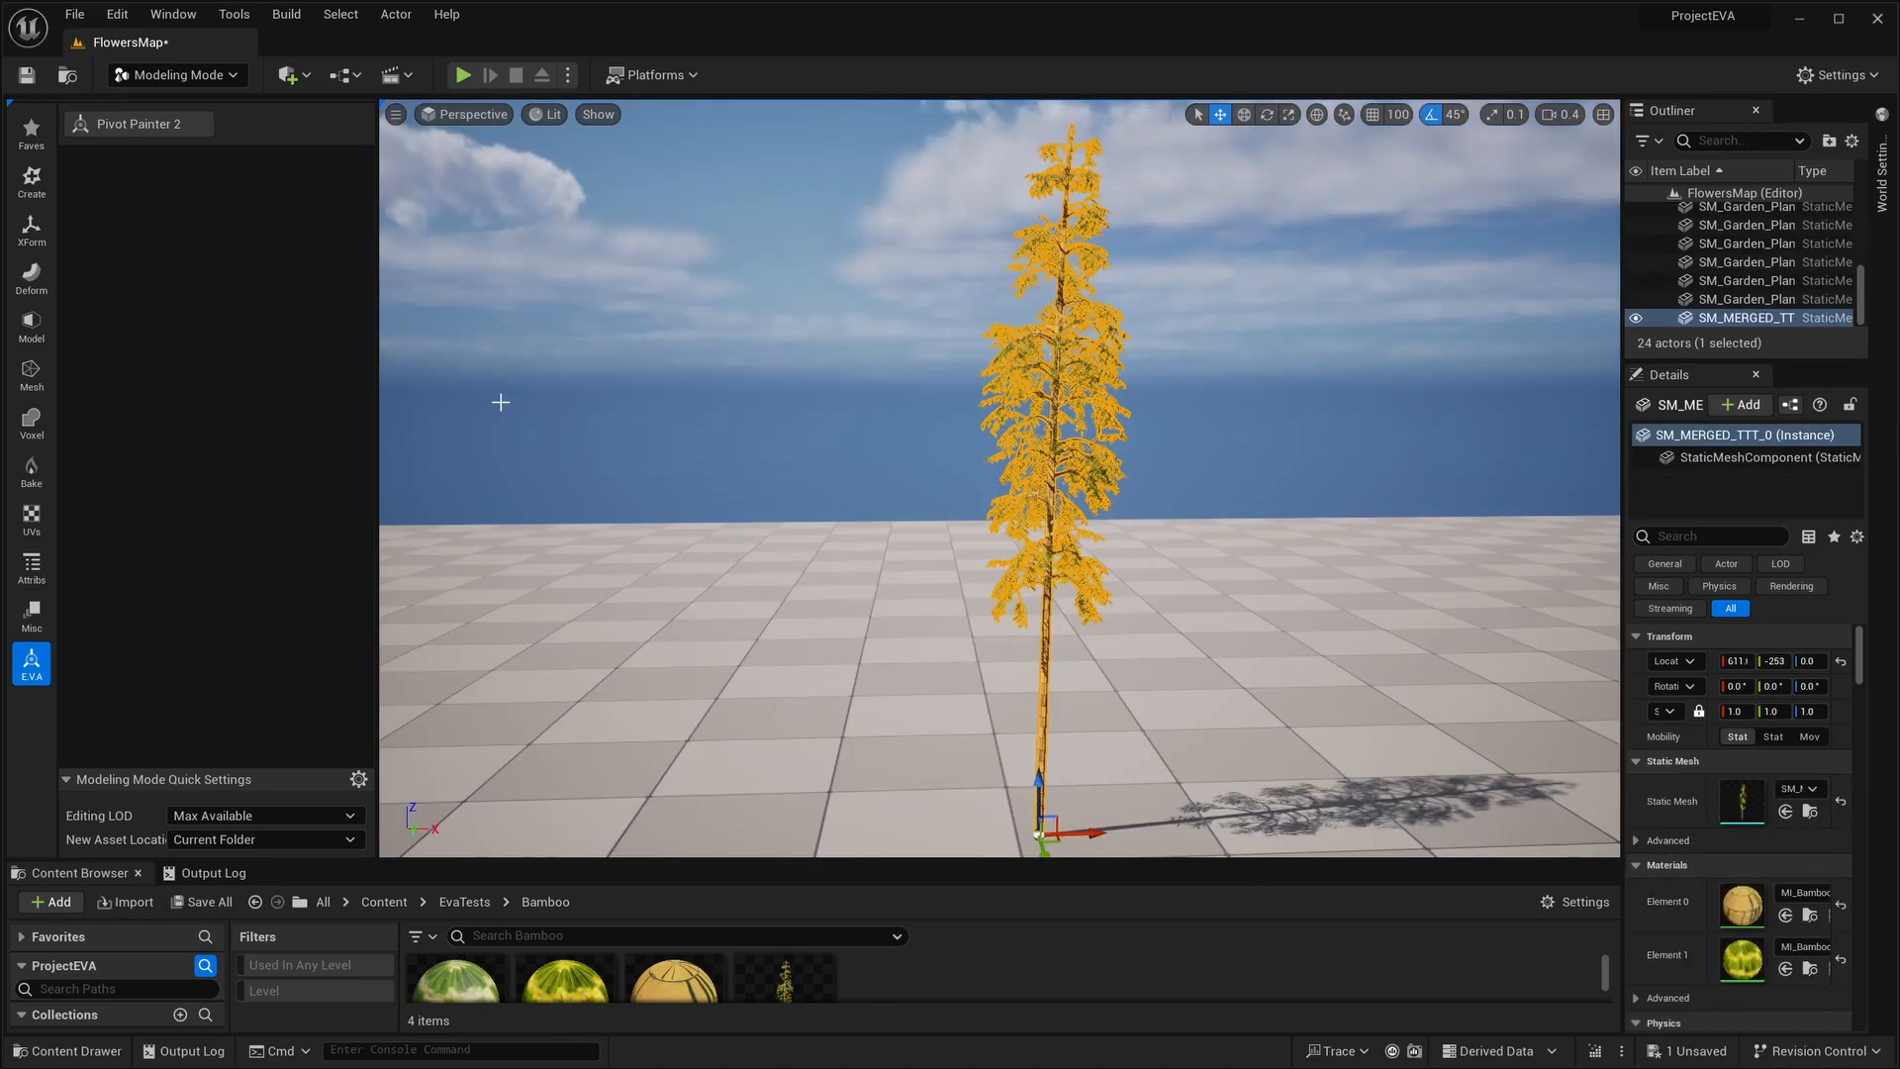
# Start Pivot Painter 2 on the bamboo mesh with Output UV Channel set to UV Channel 1 and DA_Foliage as the material settings.
pyautogui.click(156, 127)
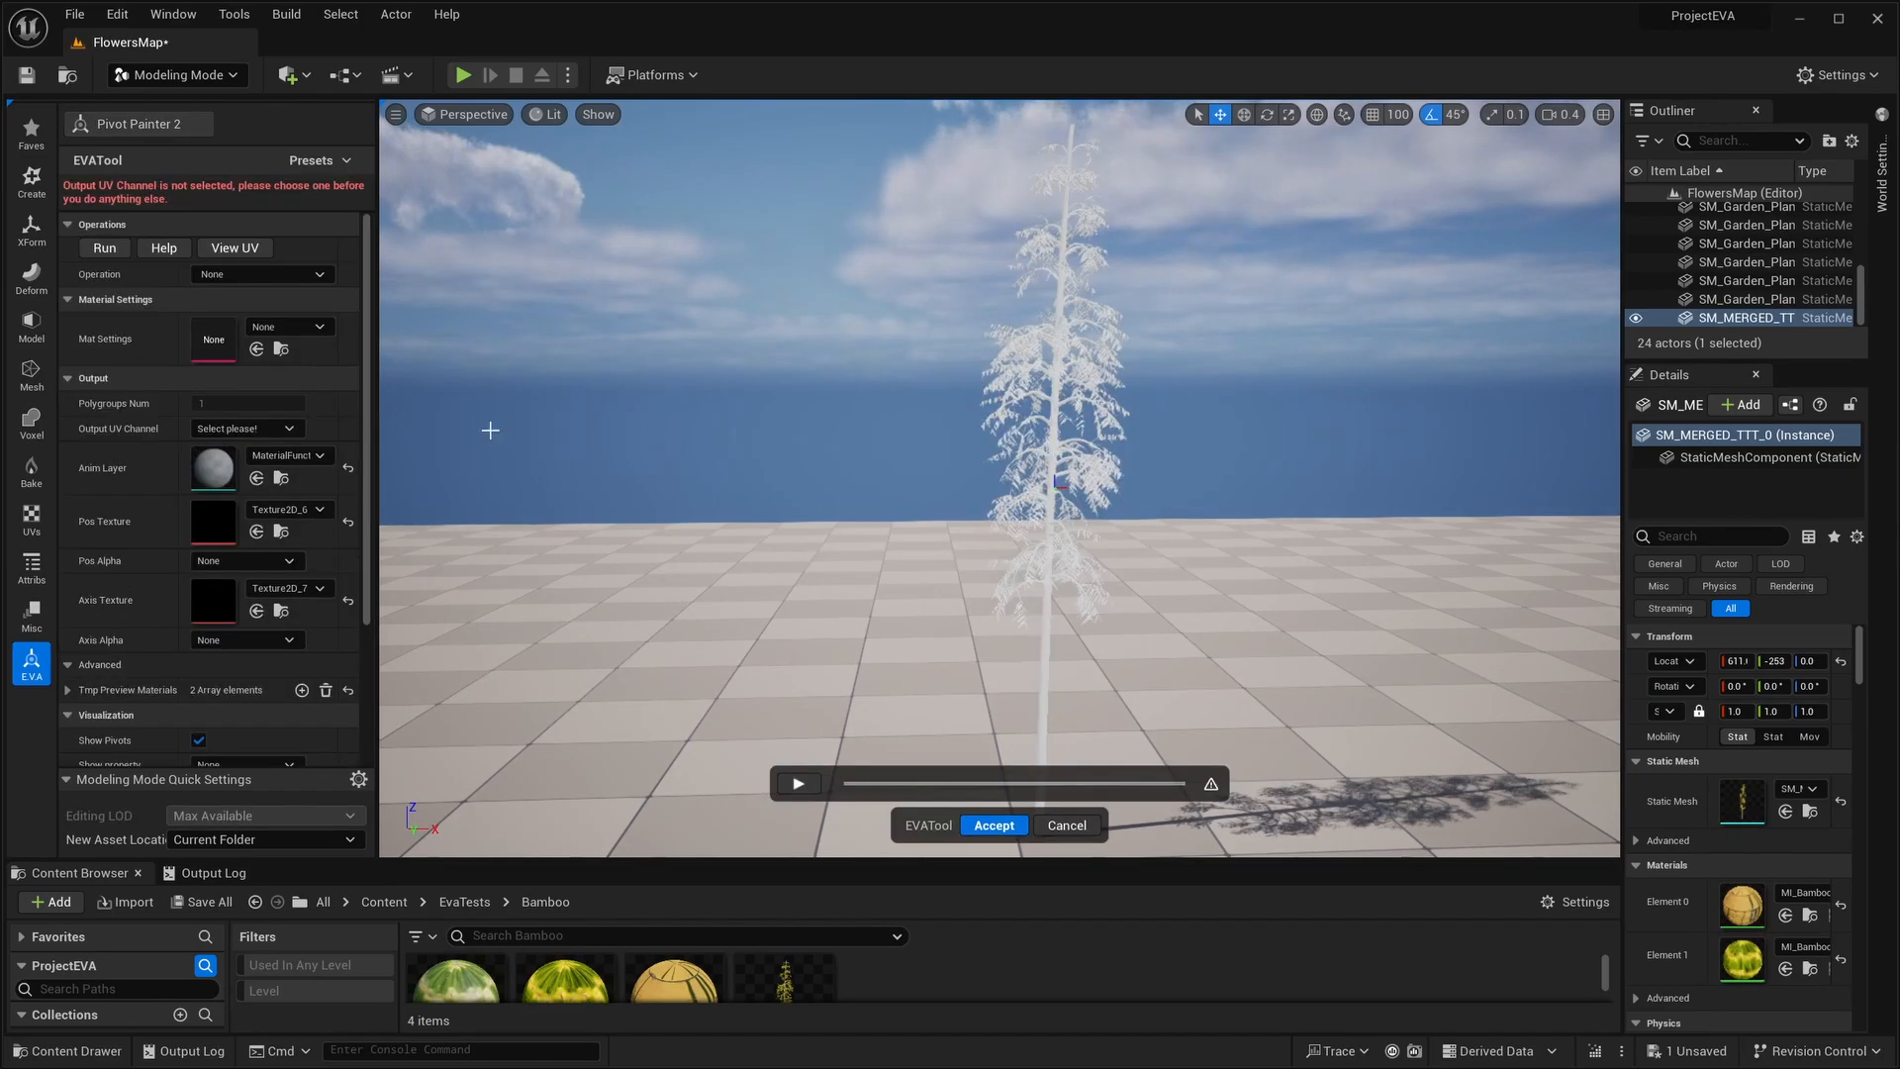
pyautogui.click(267, 429)
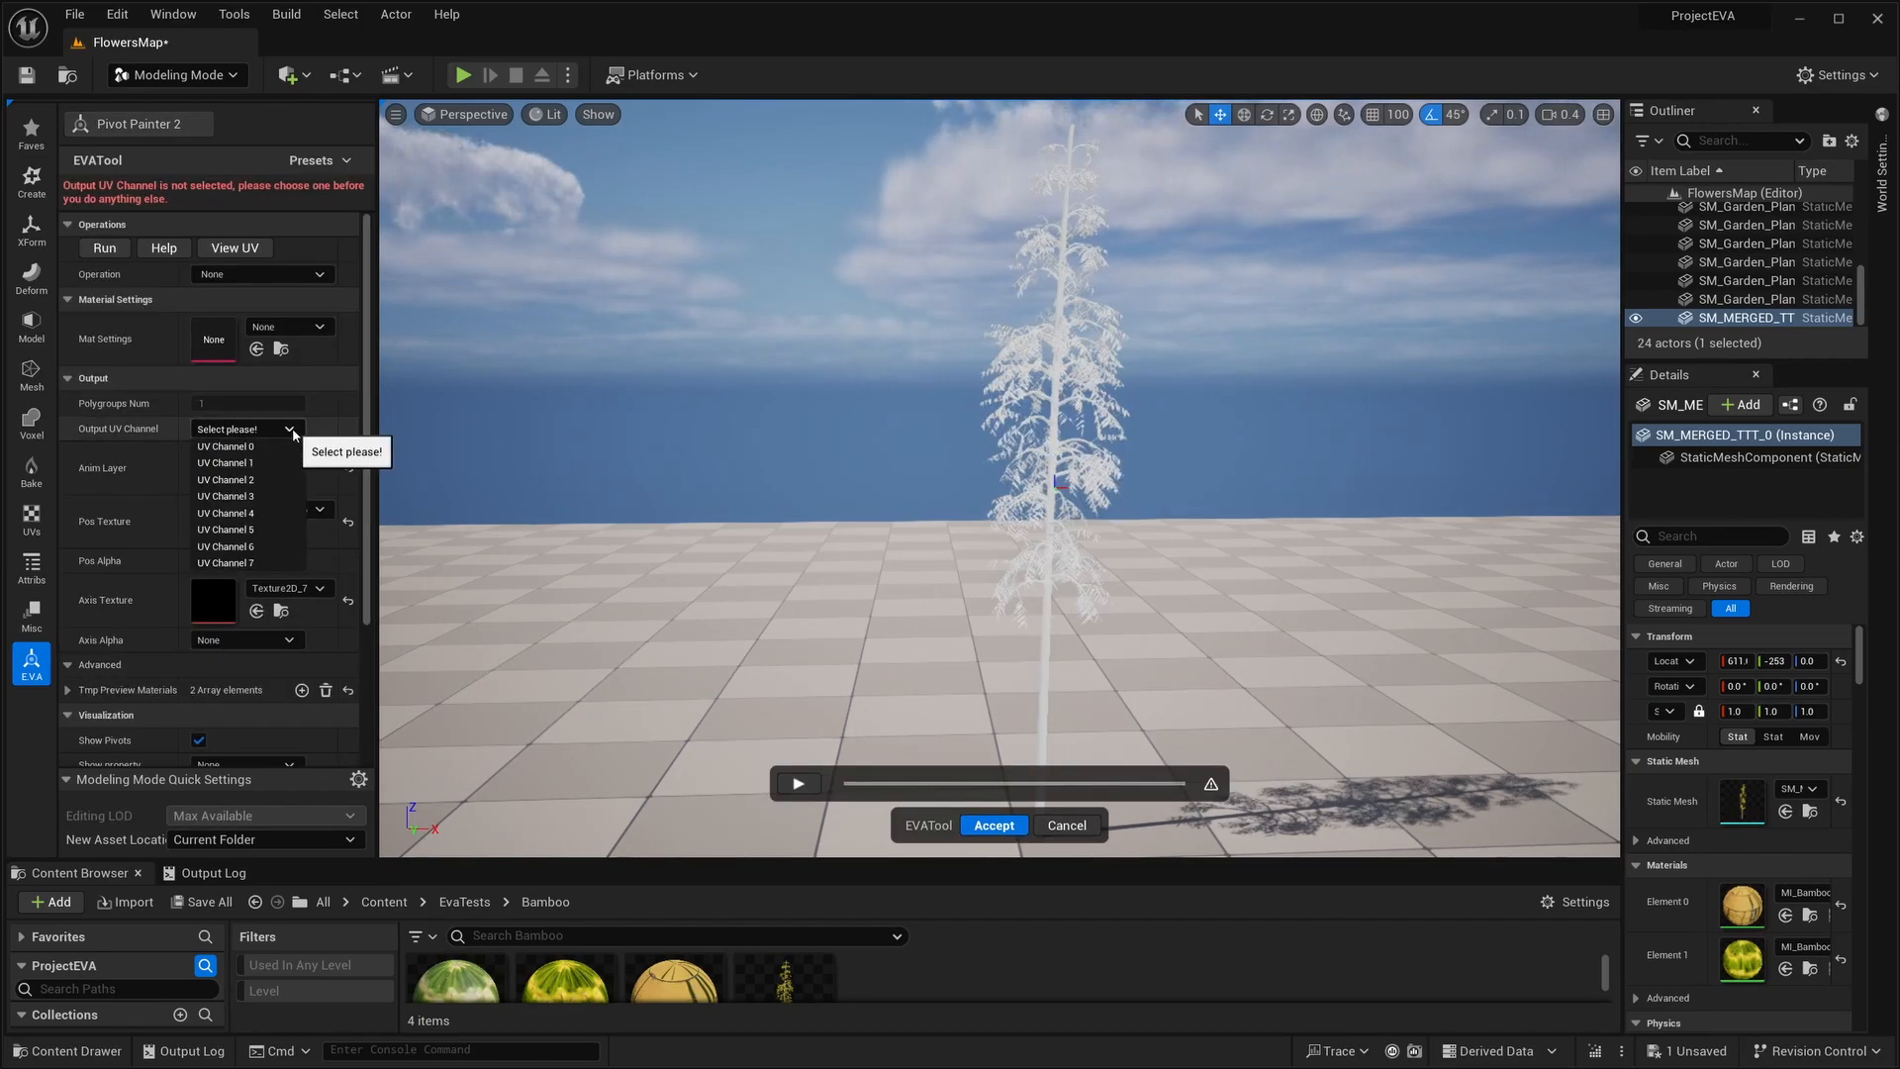
pyautogui.click(249, 463)
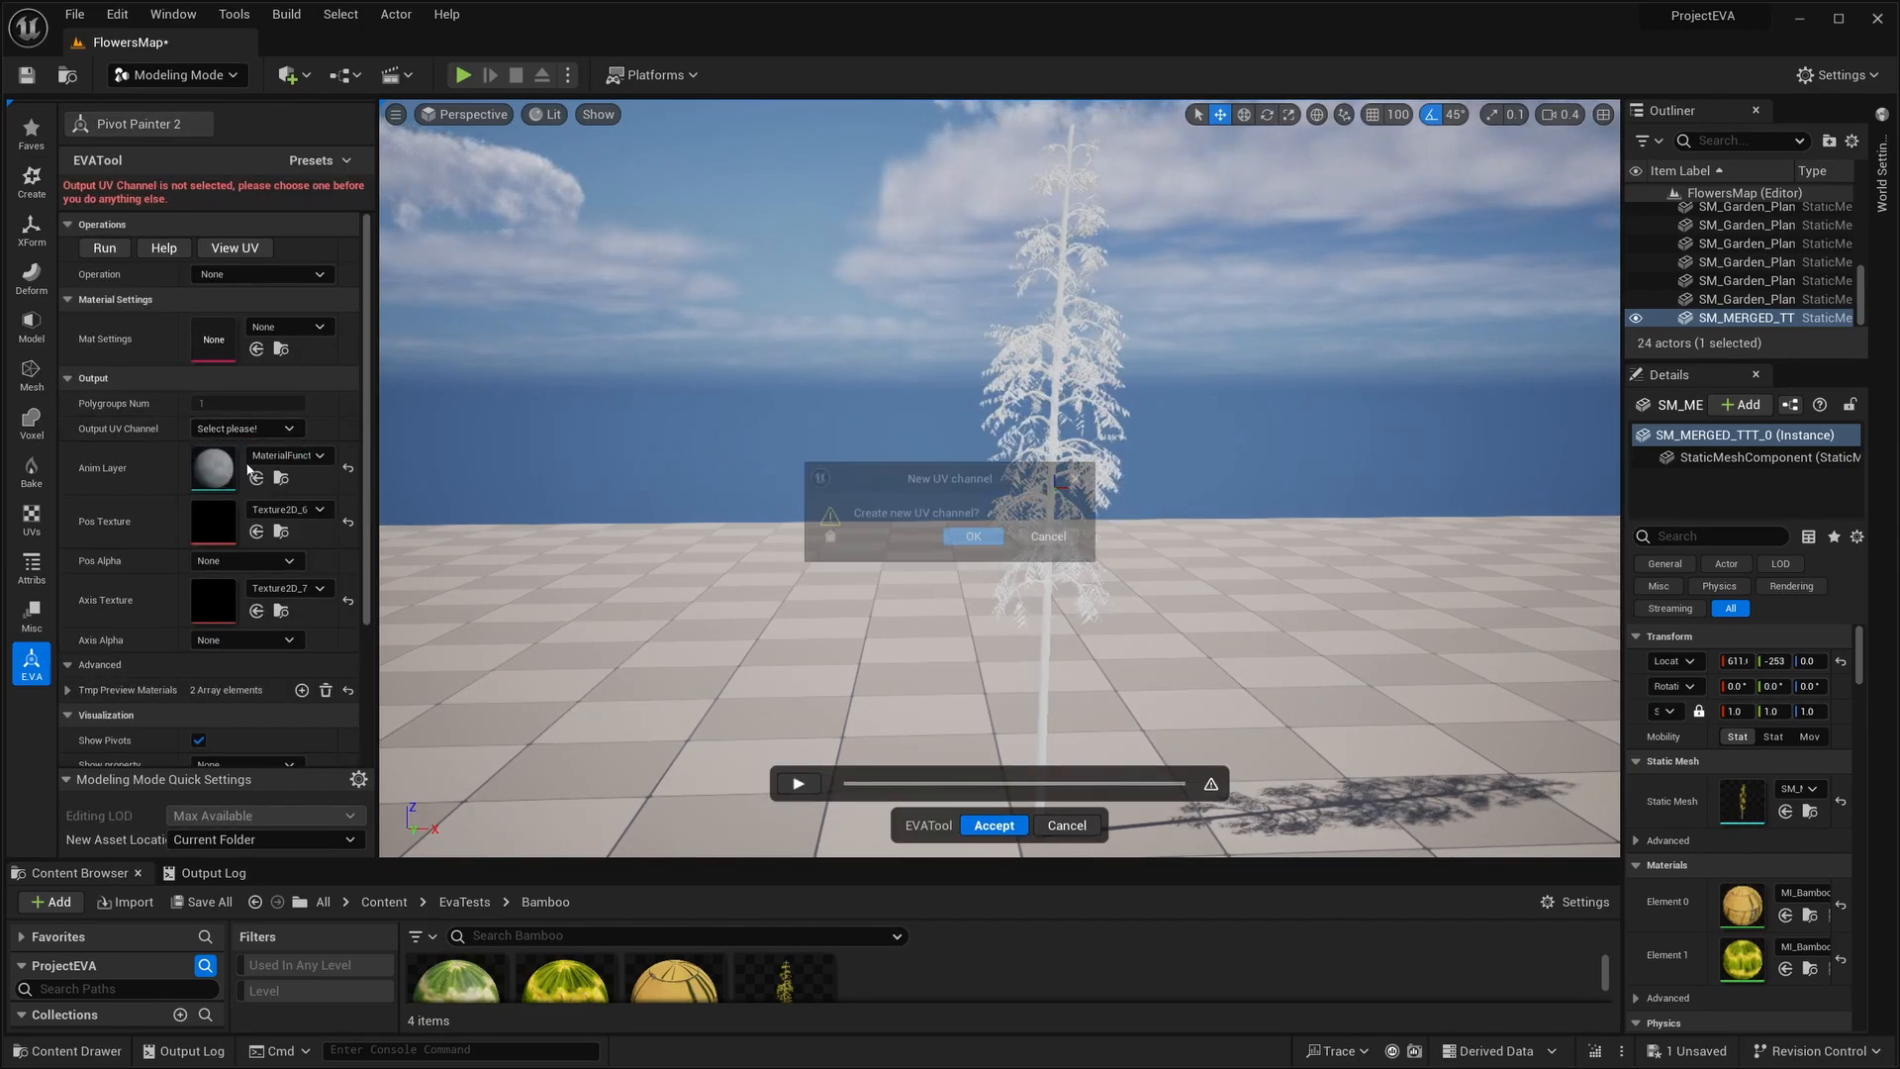
pyautogui.click(293, 315)
pyautogui.write('foliage')
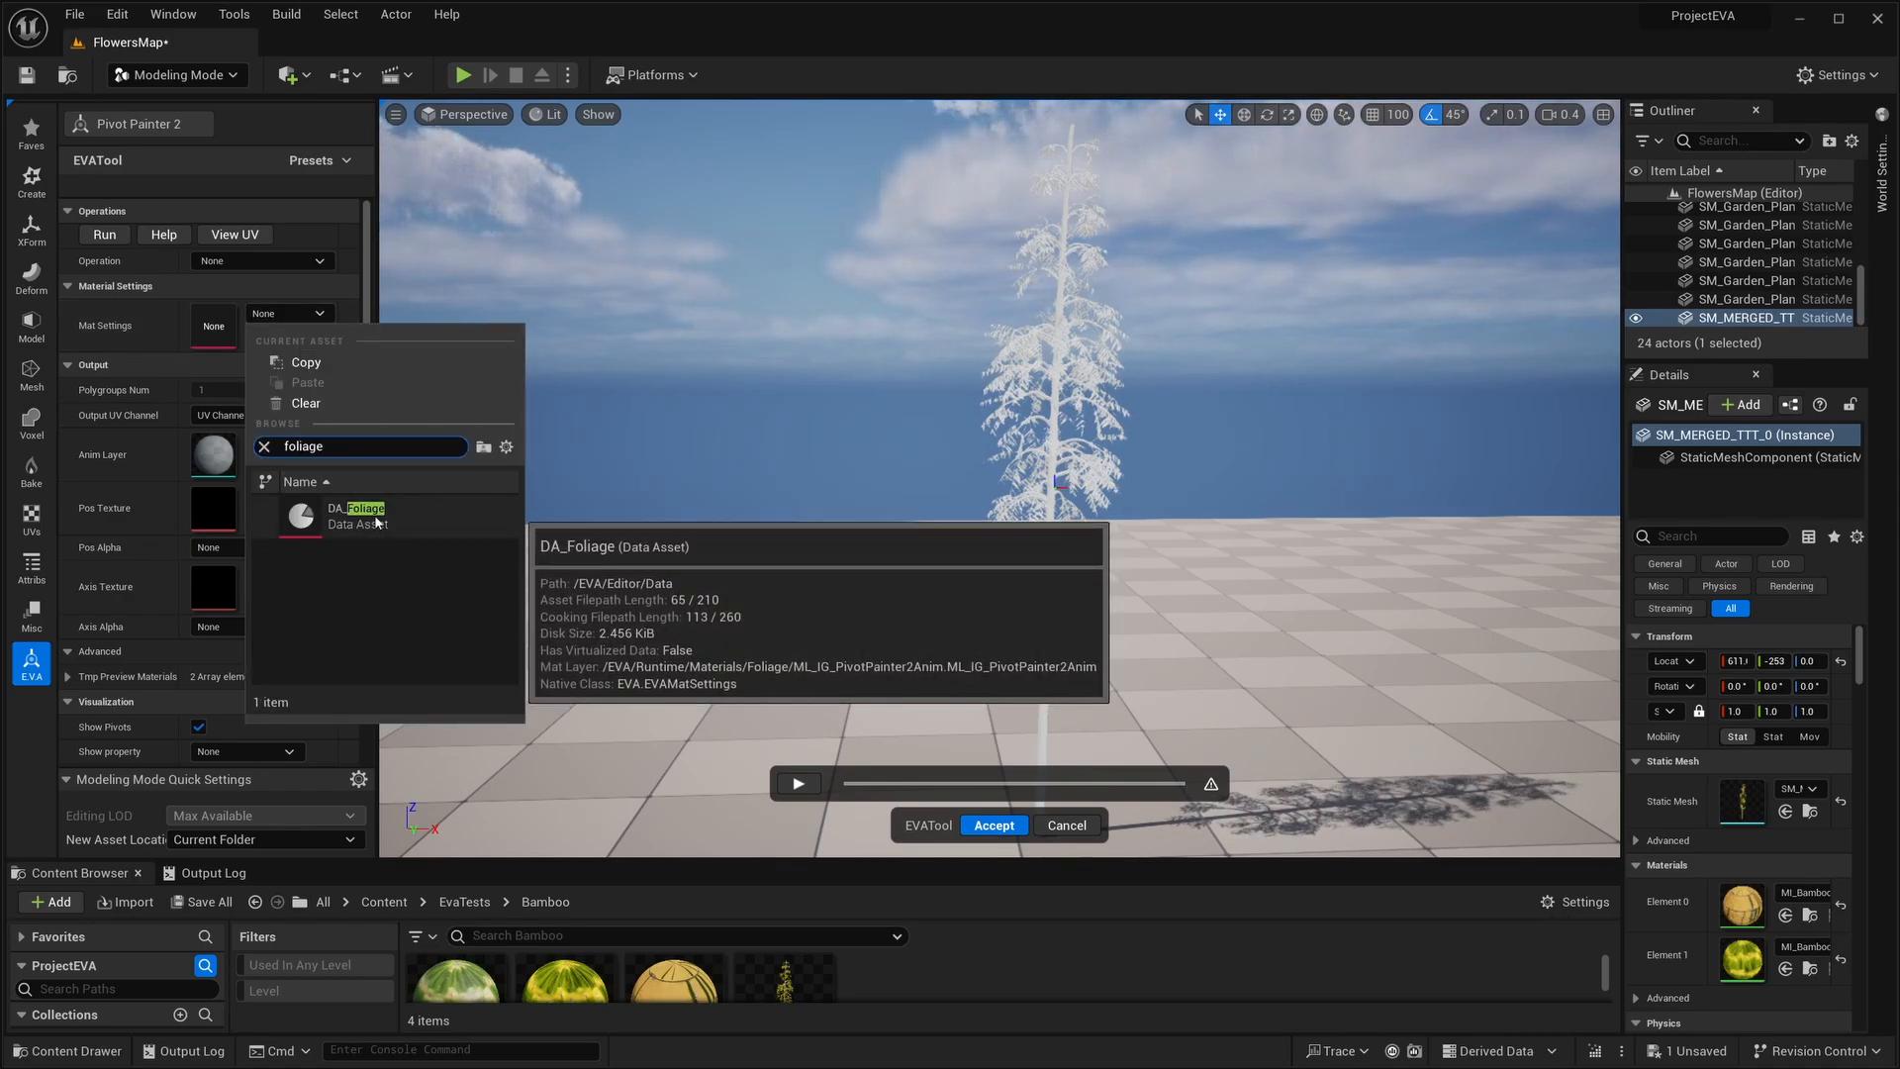
pyautogui.click(376, 517)
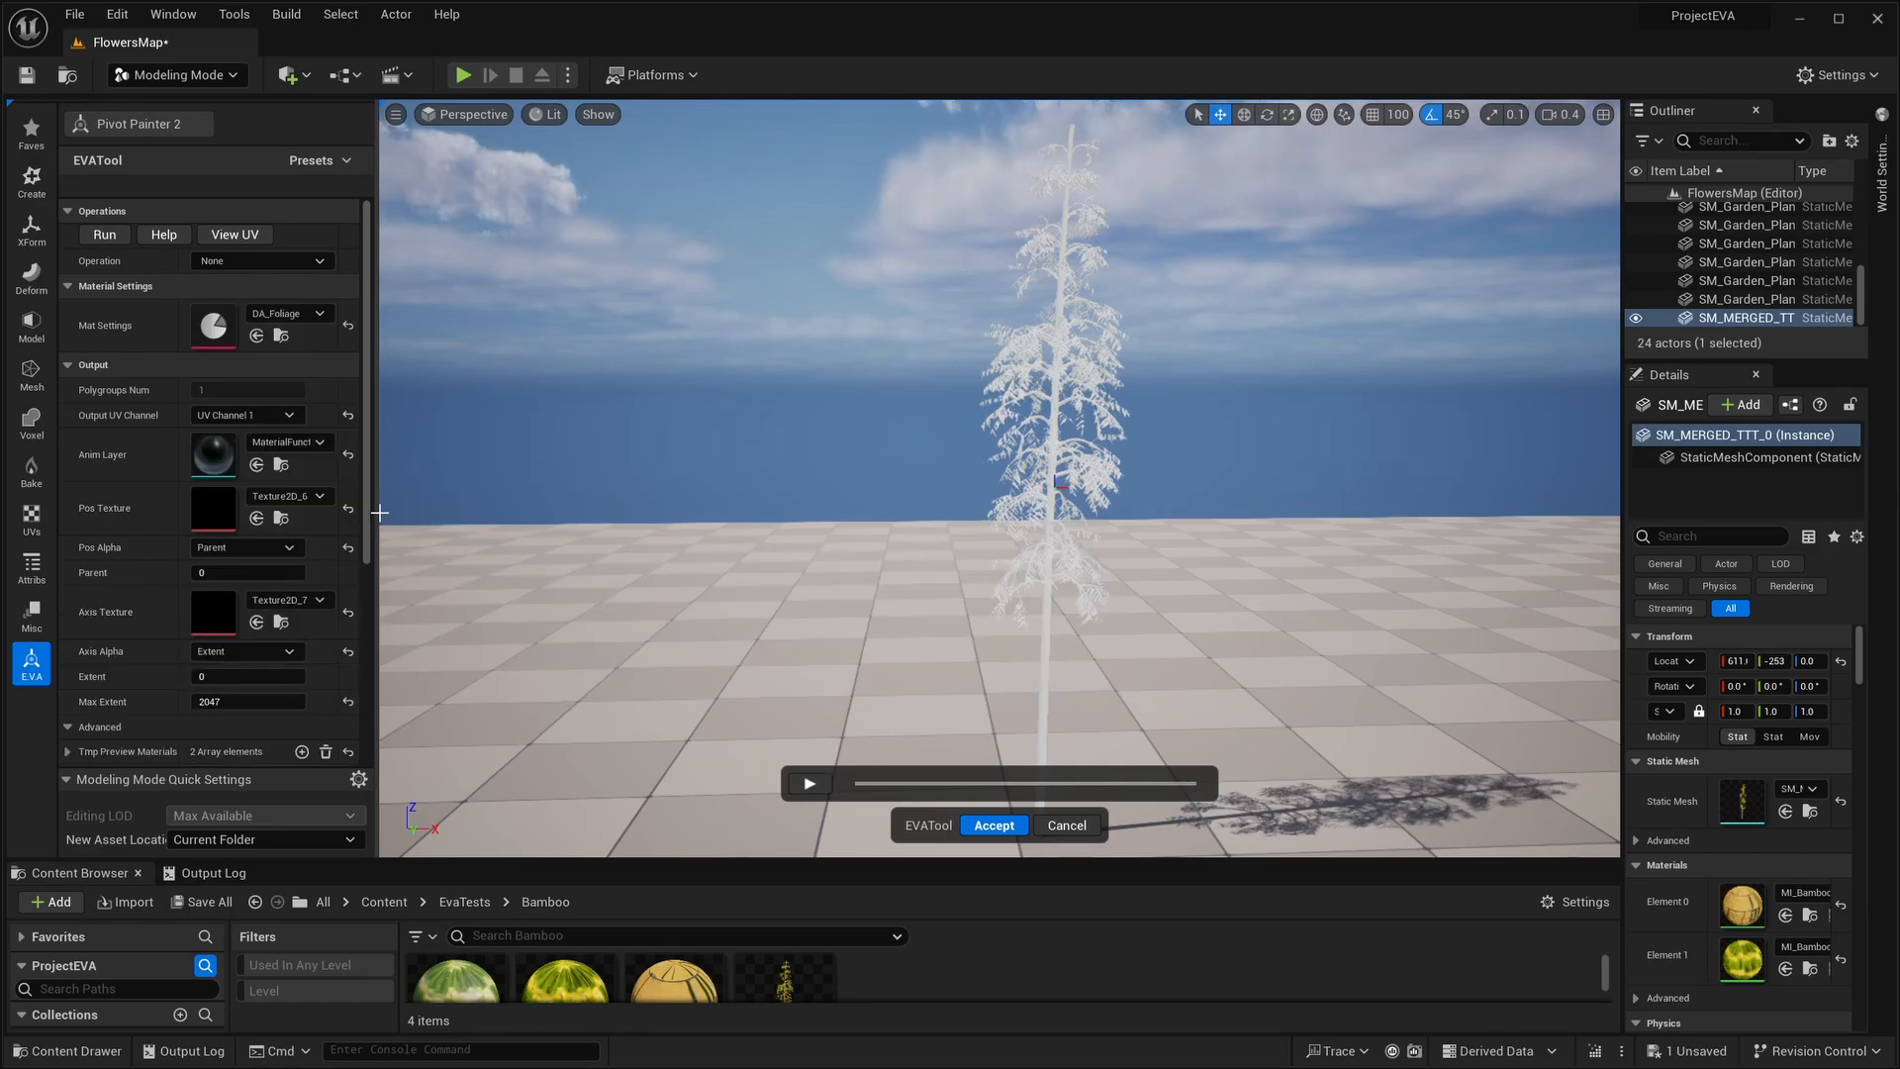
# Run the [UV]Split Mesh operation on the bamboo using the Connected Tris split method.
pyautogui.click(262, 260)
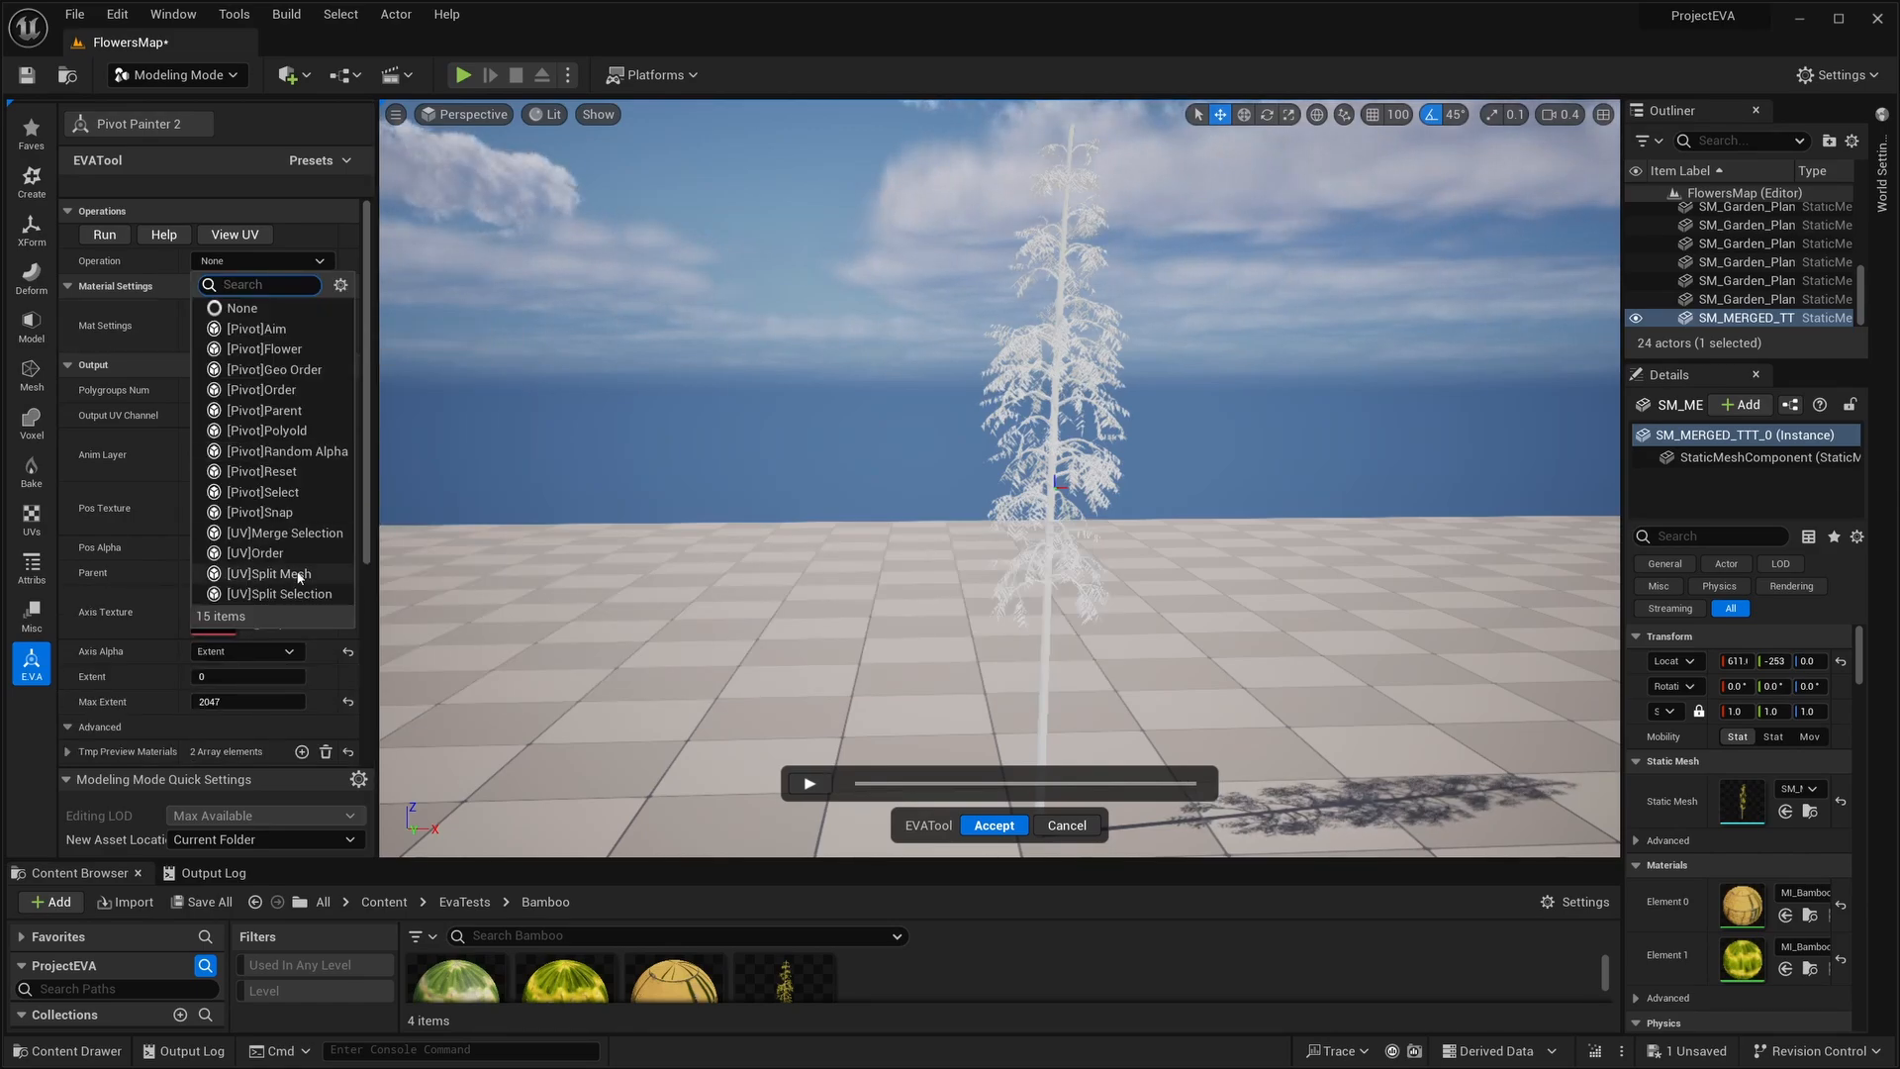
pyautogui.click(296, 574)
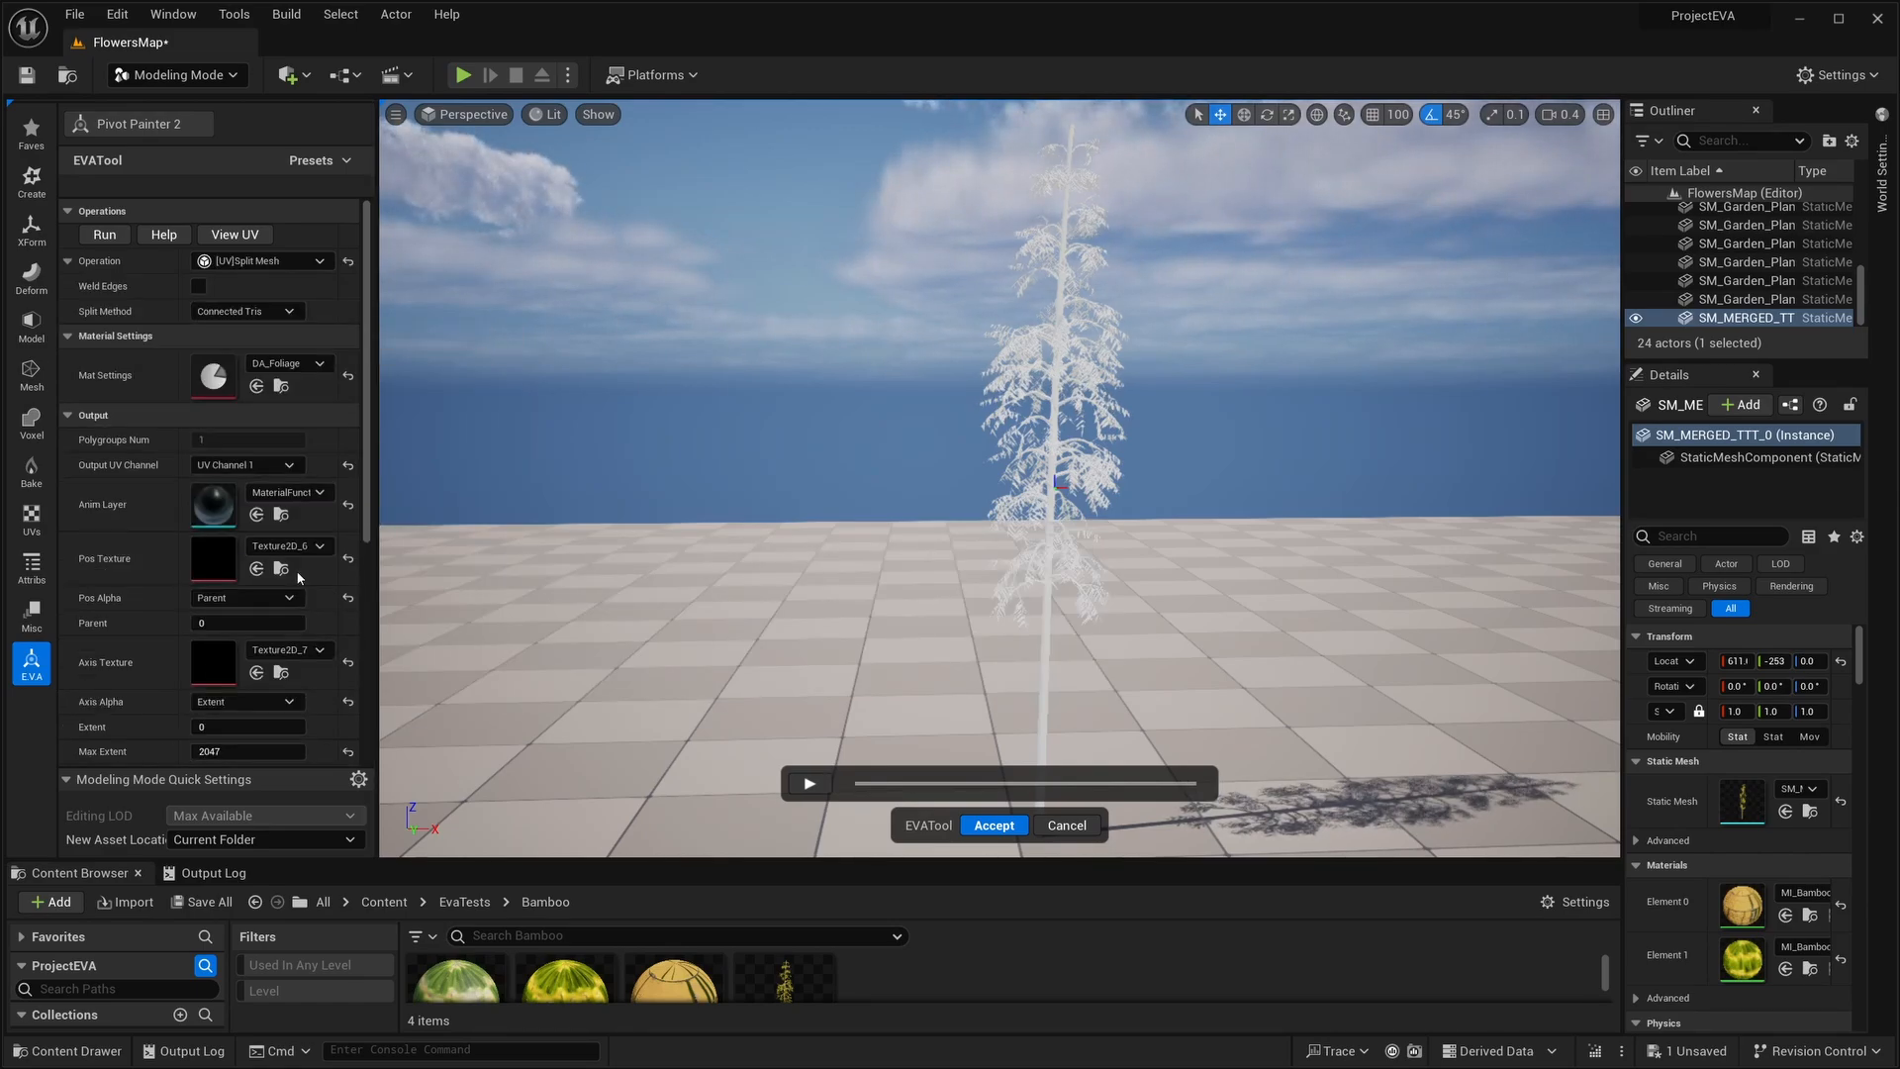
pyautogui.click(113, 237)
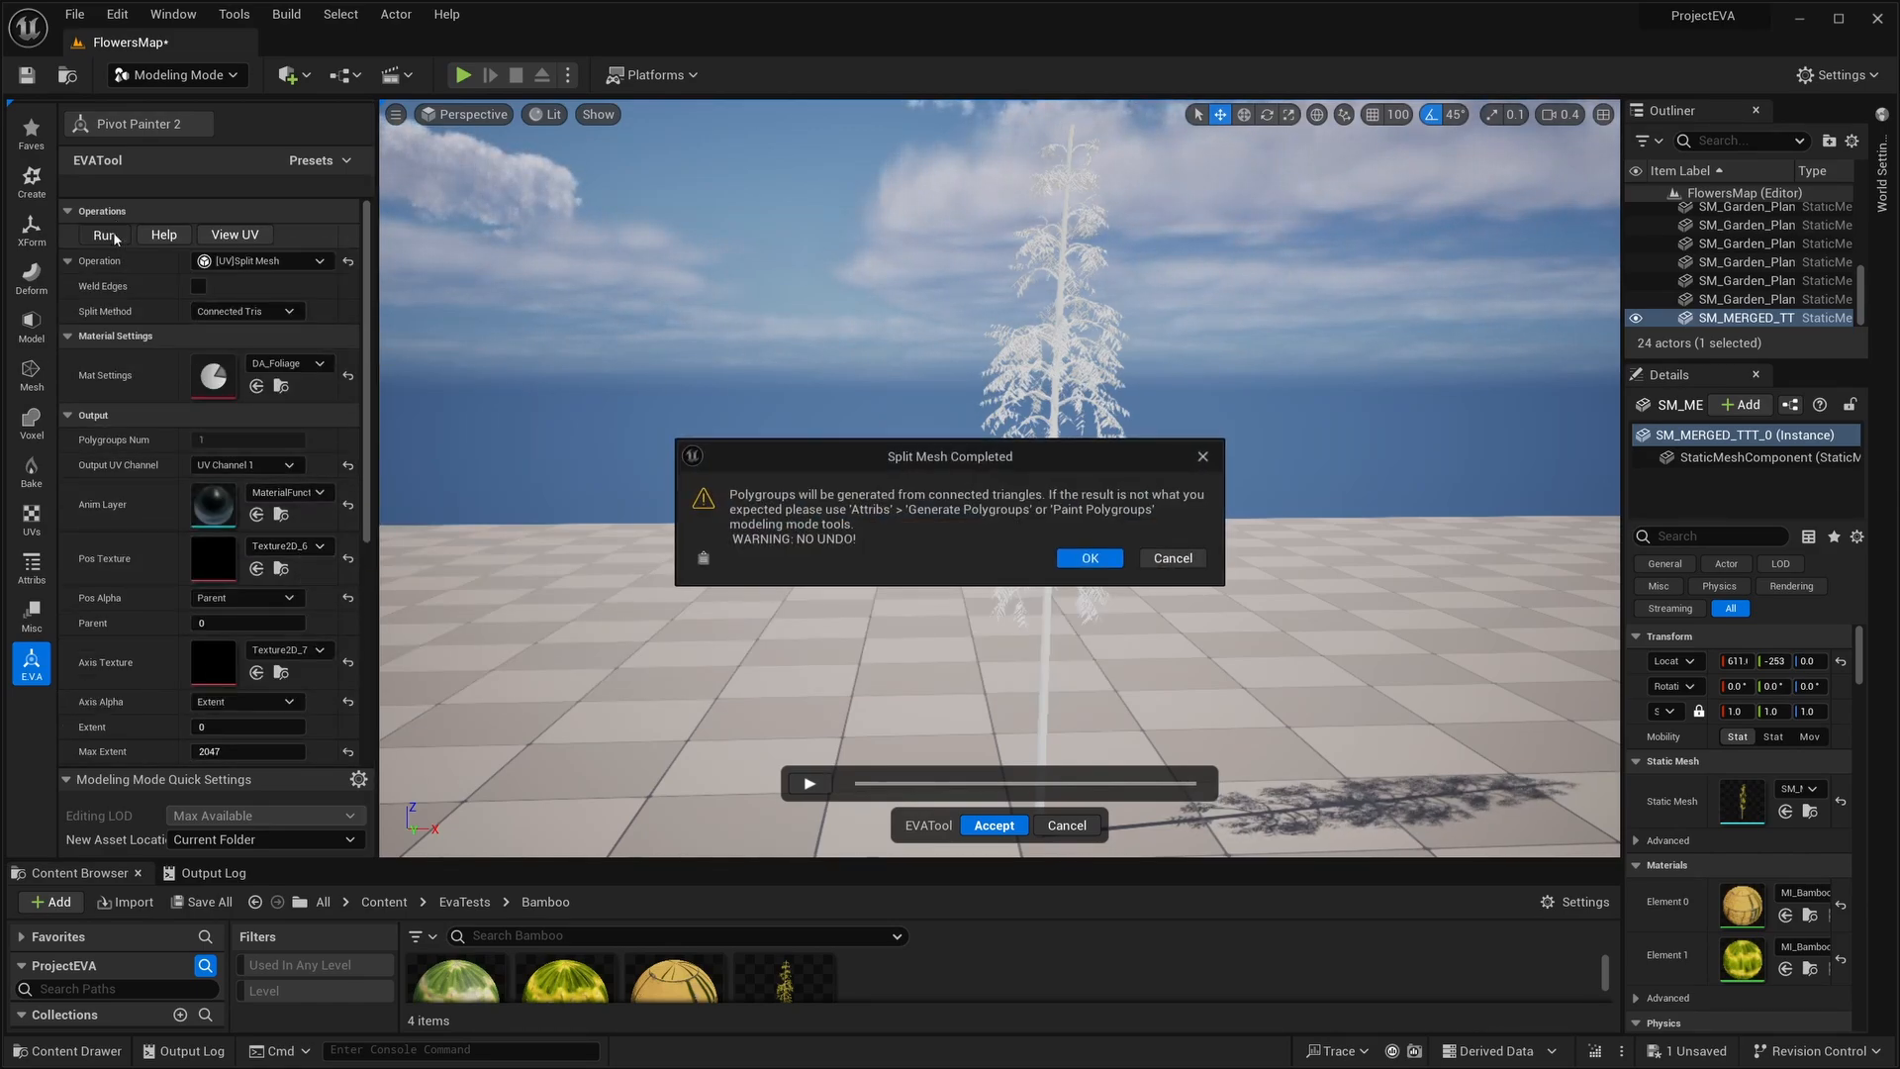
pyautogui.click(1089, 557)
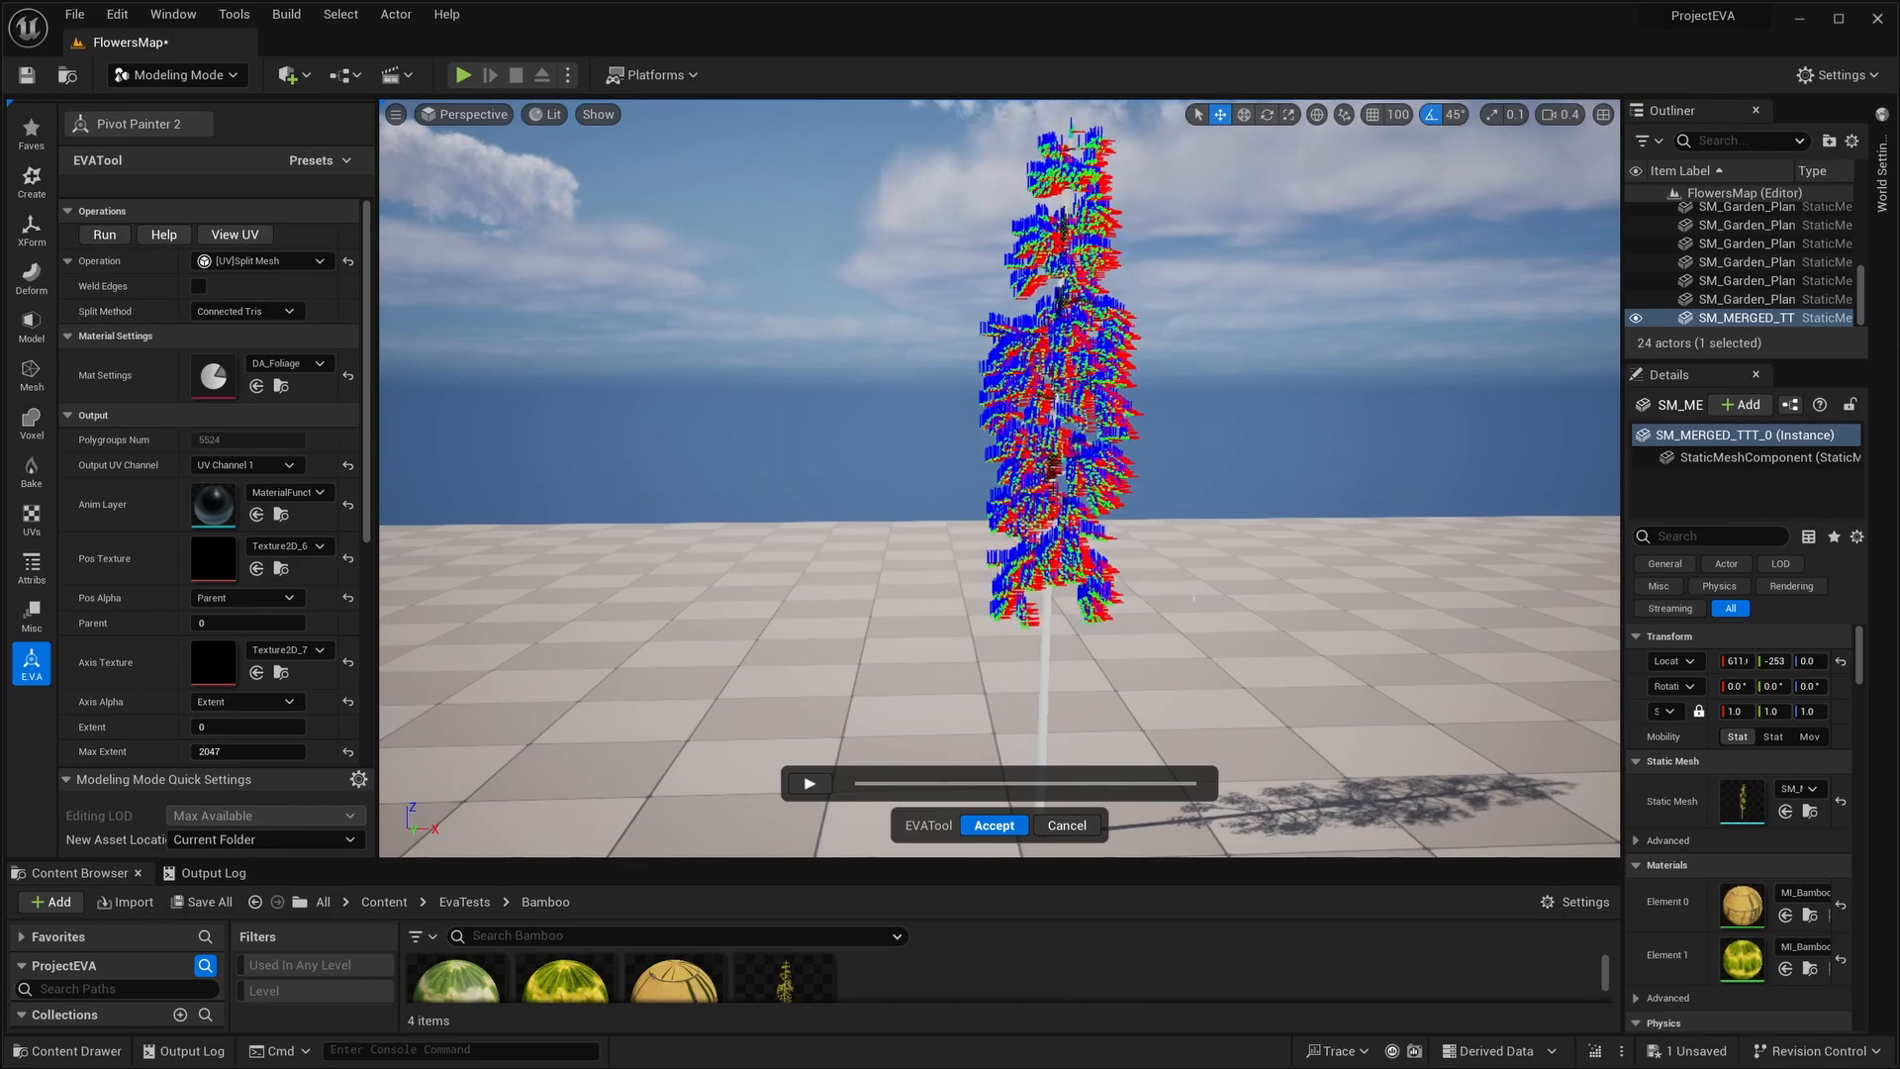
# Inspect the pivots on the bamboo's leaves up close and examine the mesh layout in the UV view.
pyautogui.scroll(8, 1193, 597)
pyautogui.scroll(5, 1193, 597)
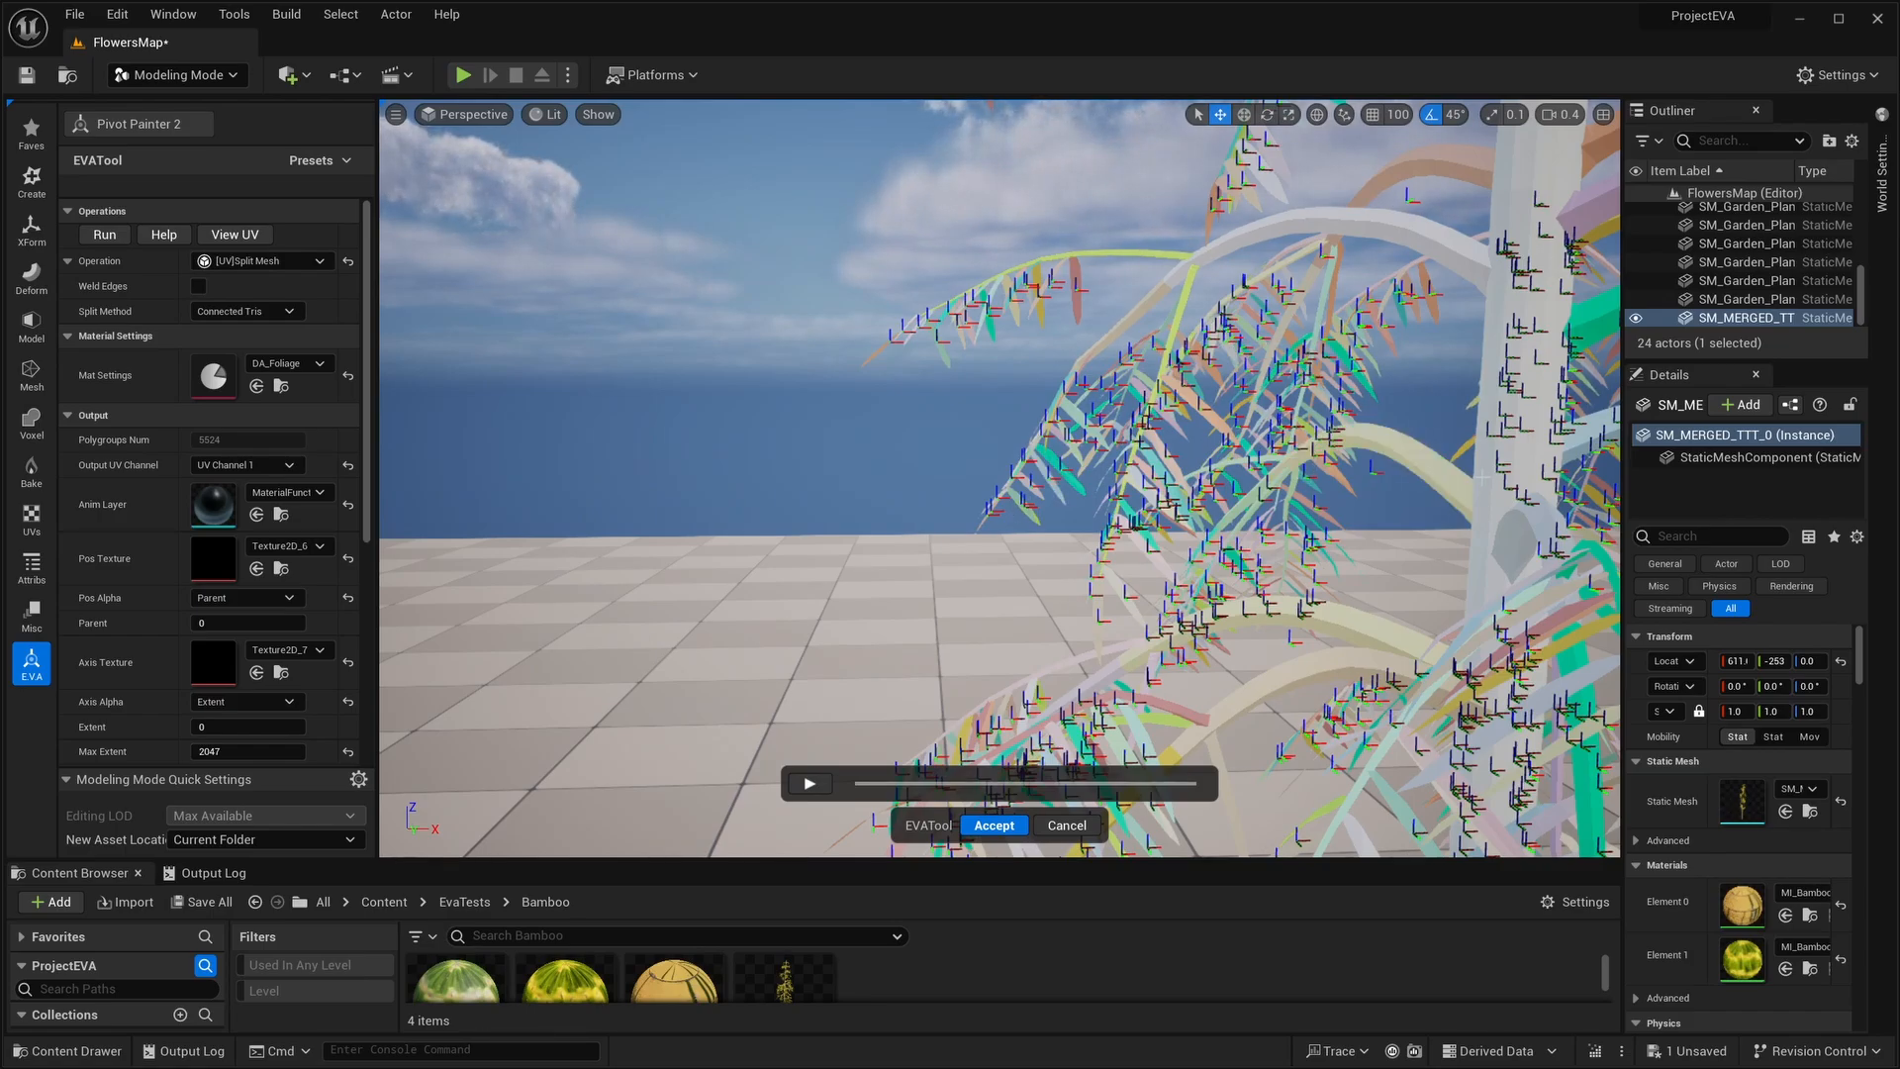
pyautogui.scroll(-10, 1481, 478)
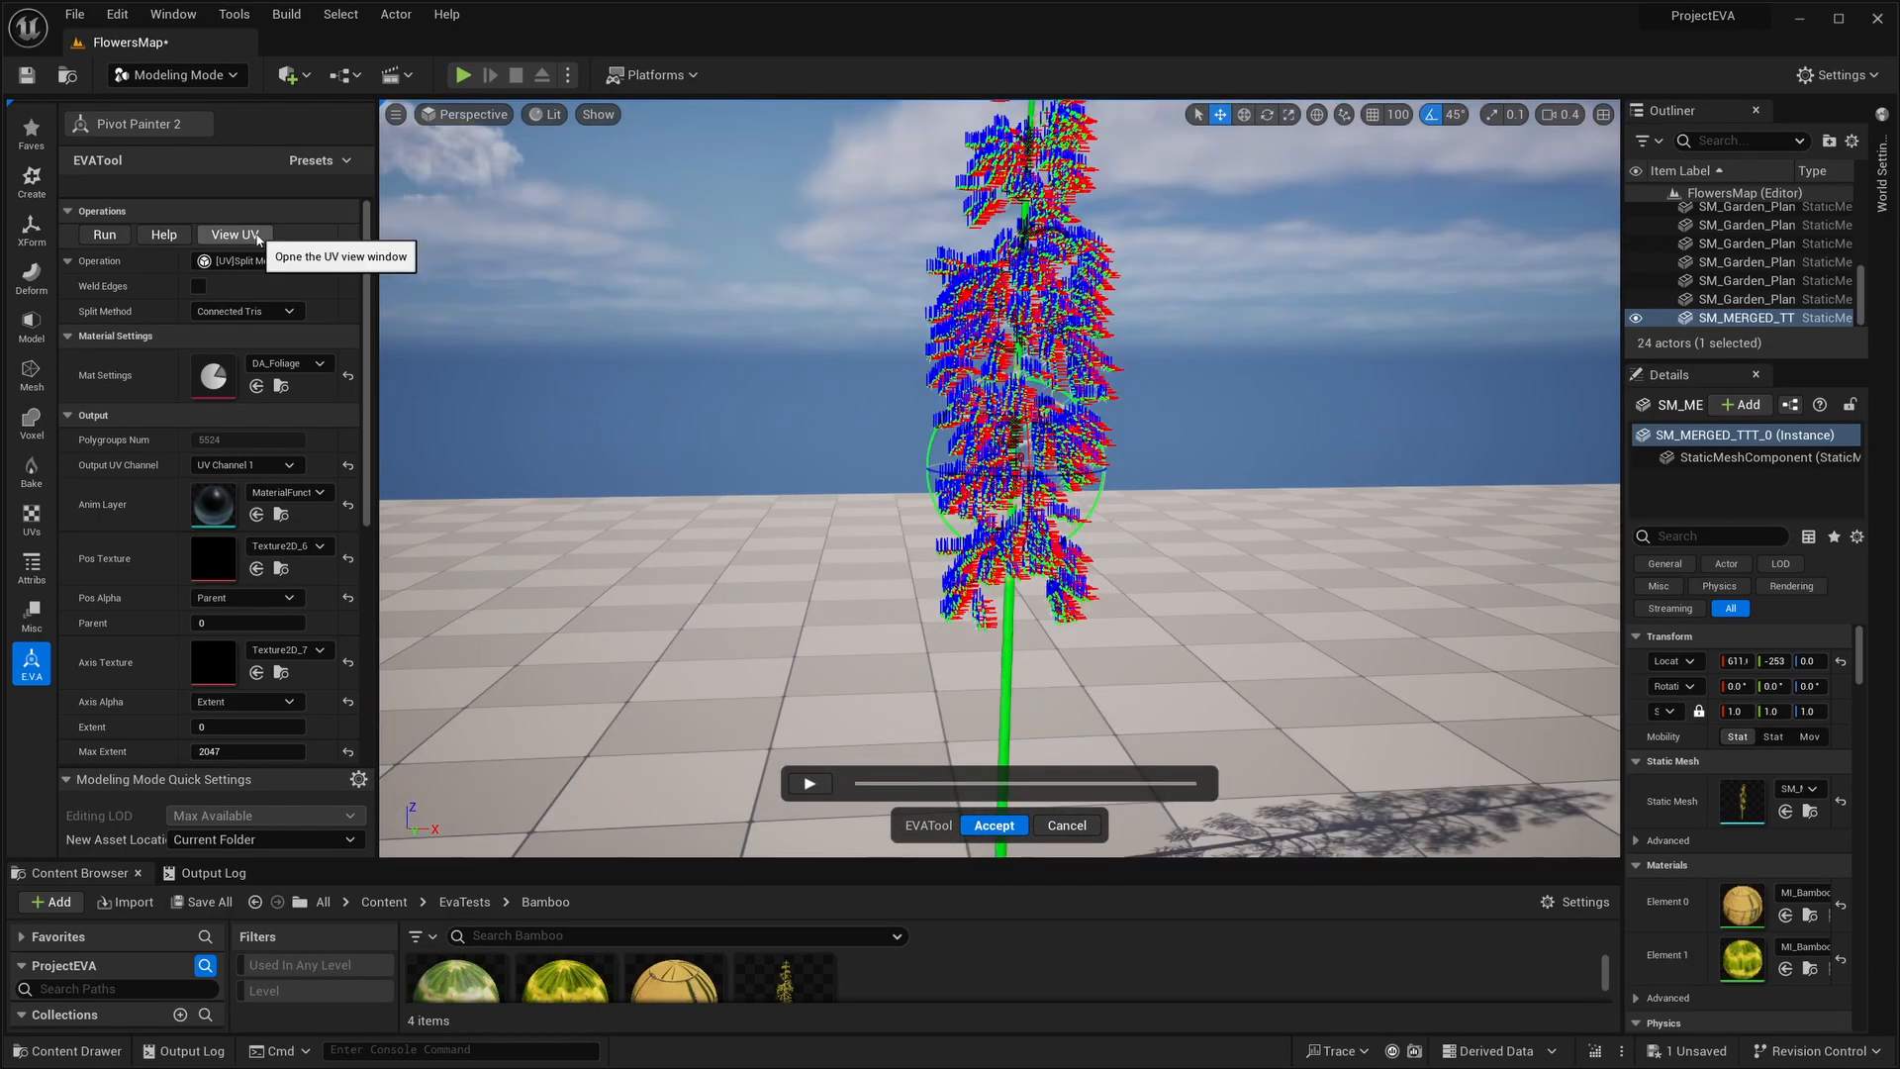
pyautogui.click(234, 236)
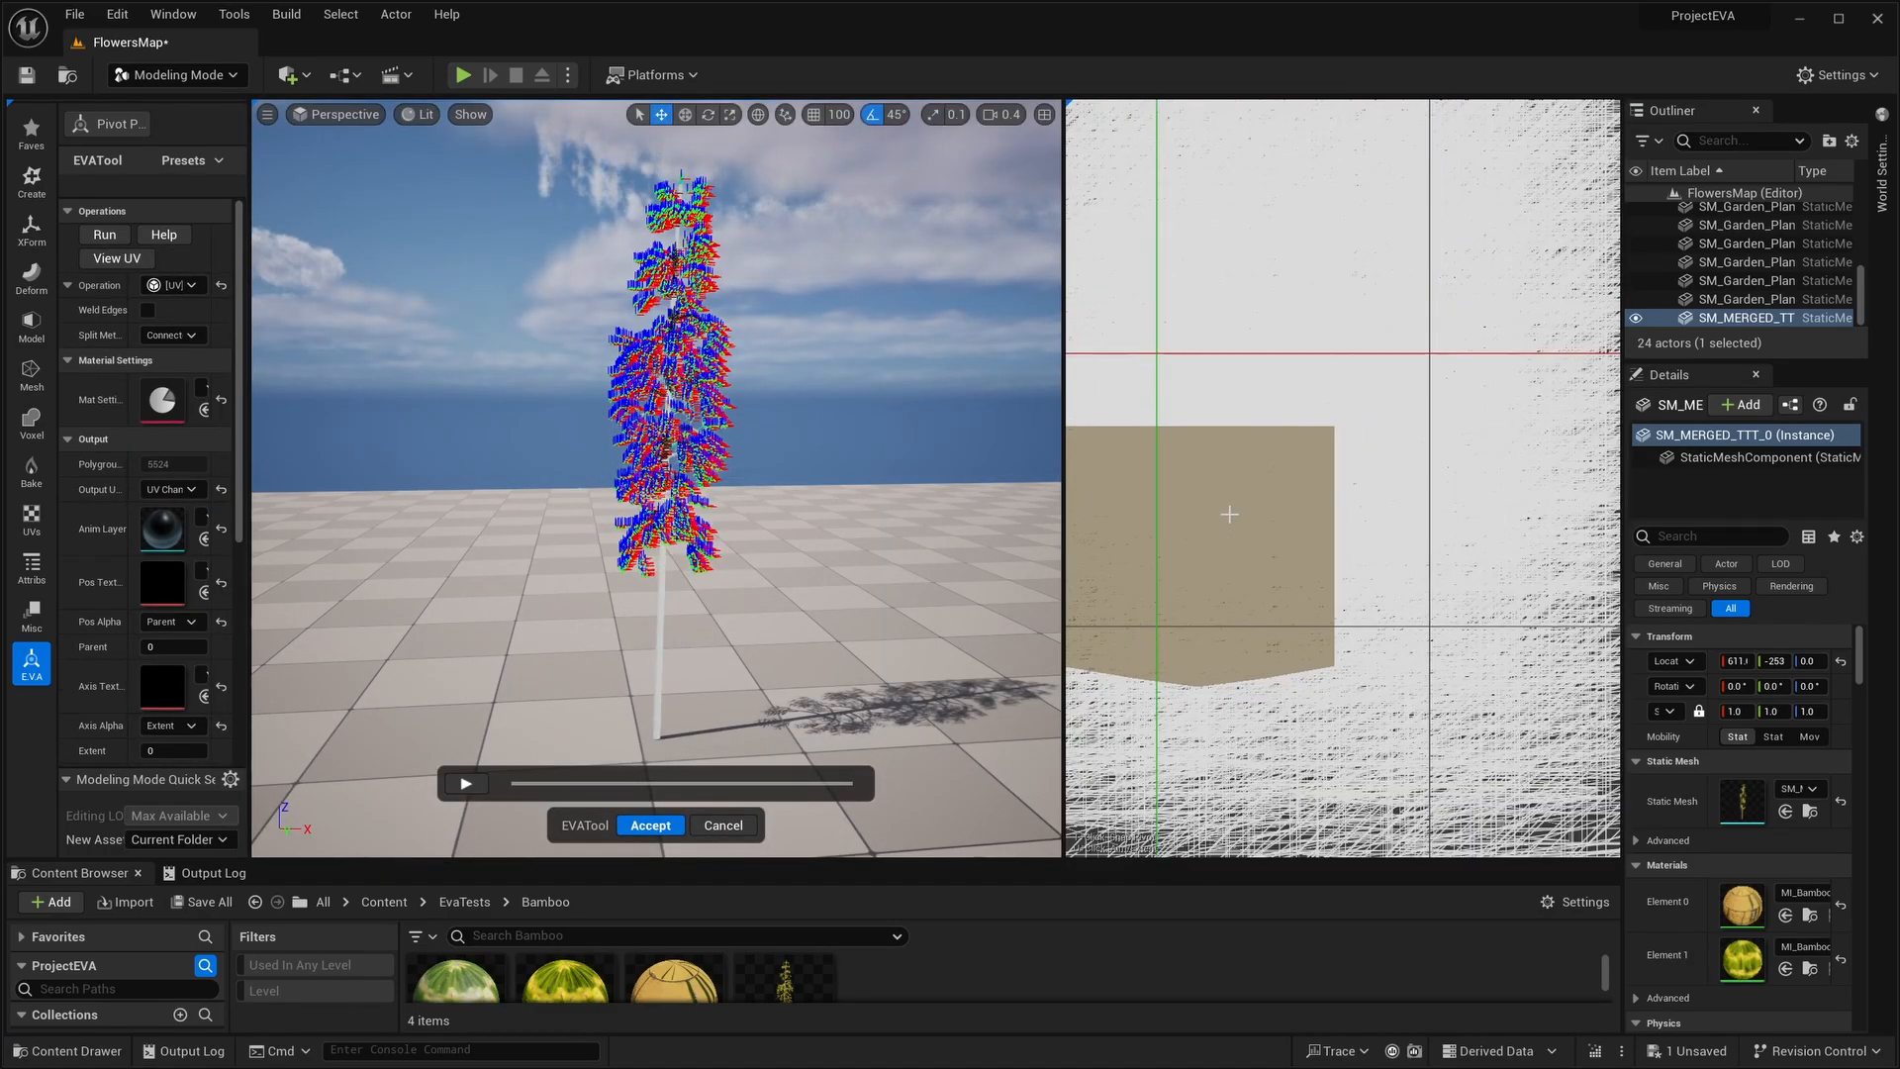
pyautogui.scroll(-5, 1233, 513)
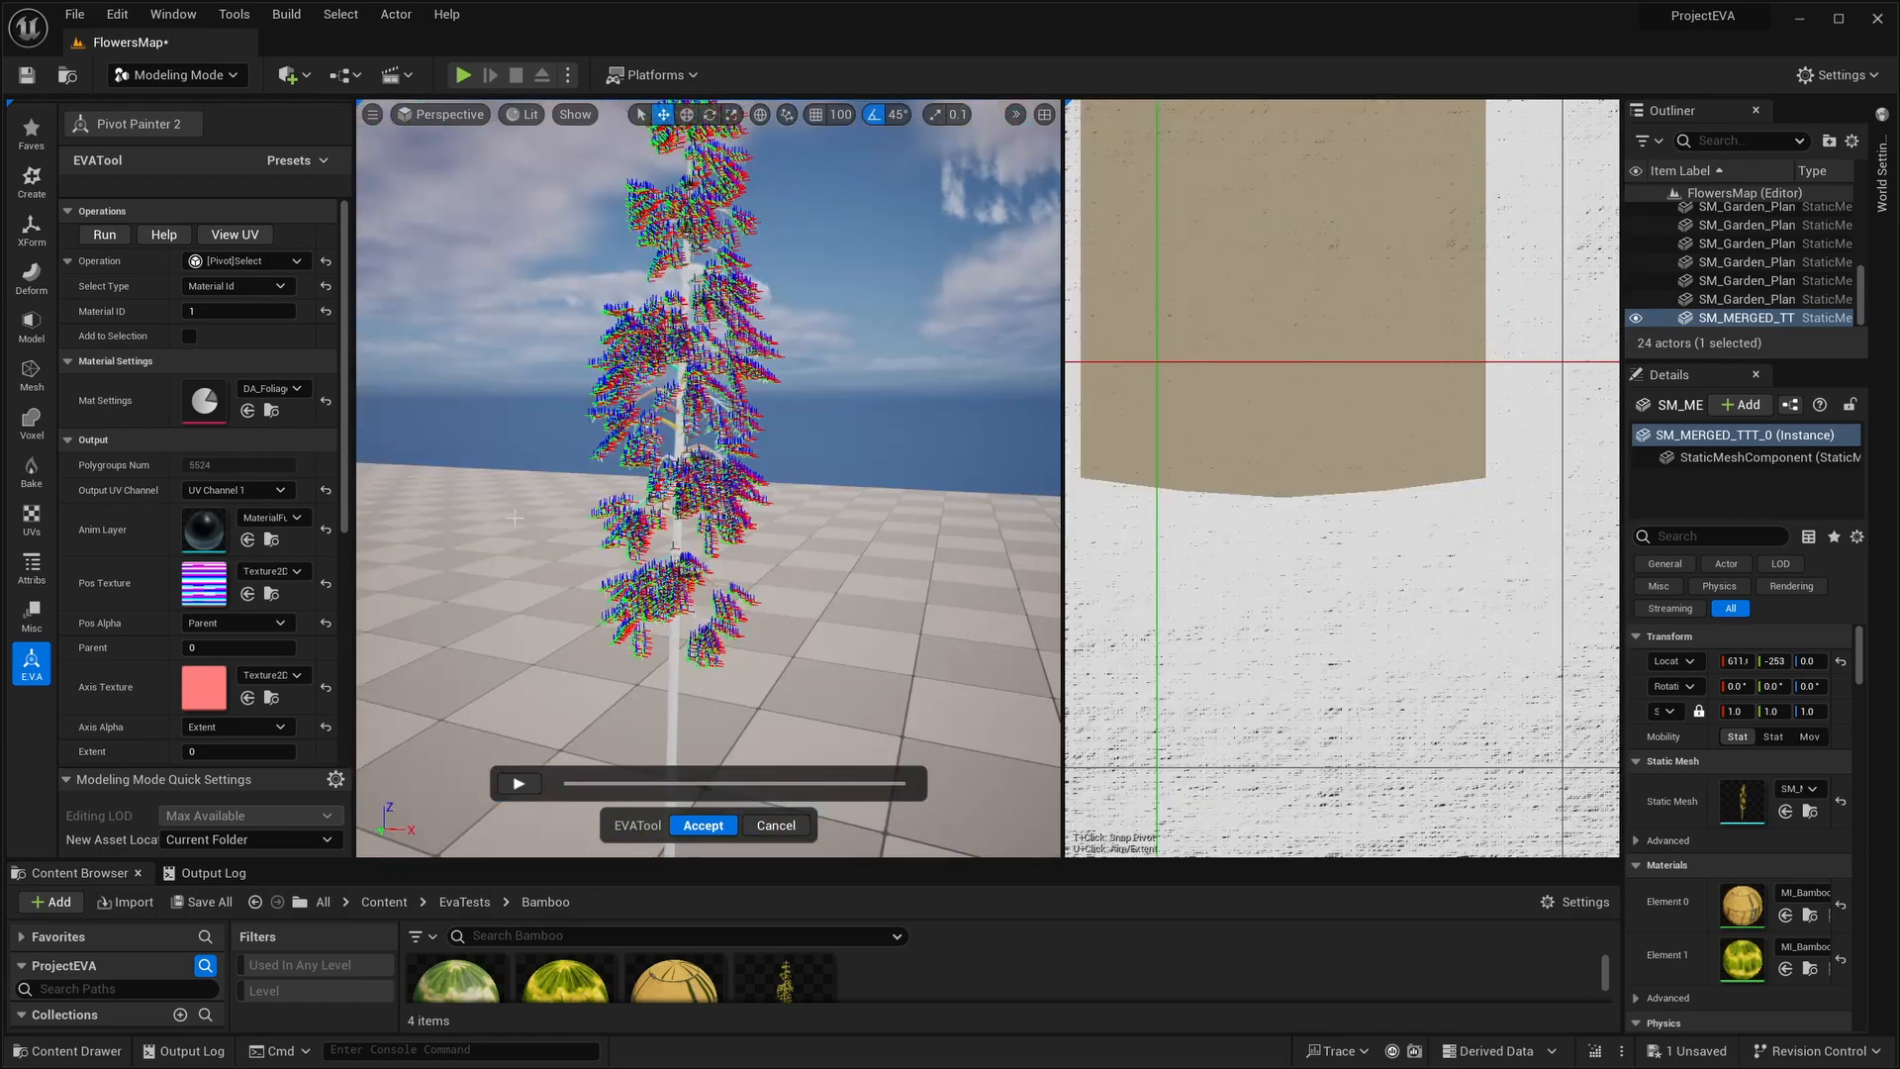
# Select the leaves by material ID 1 and try aiming their pivots from leaf base to tip in the UV view.
pyautogui.click(114, 237)
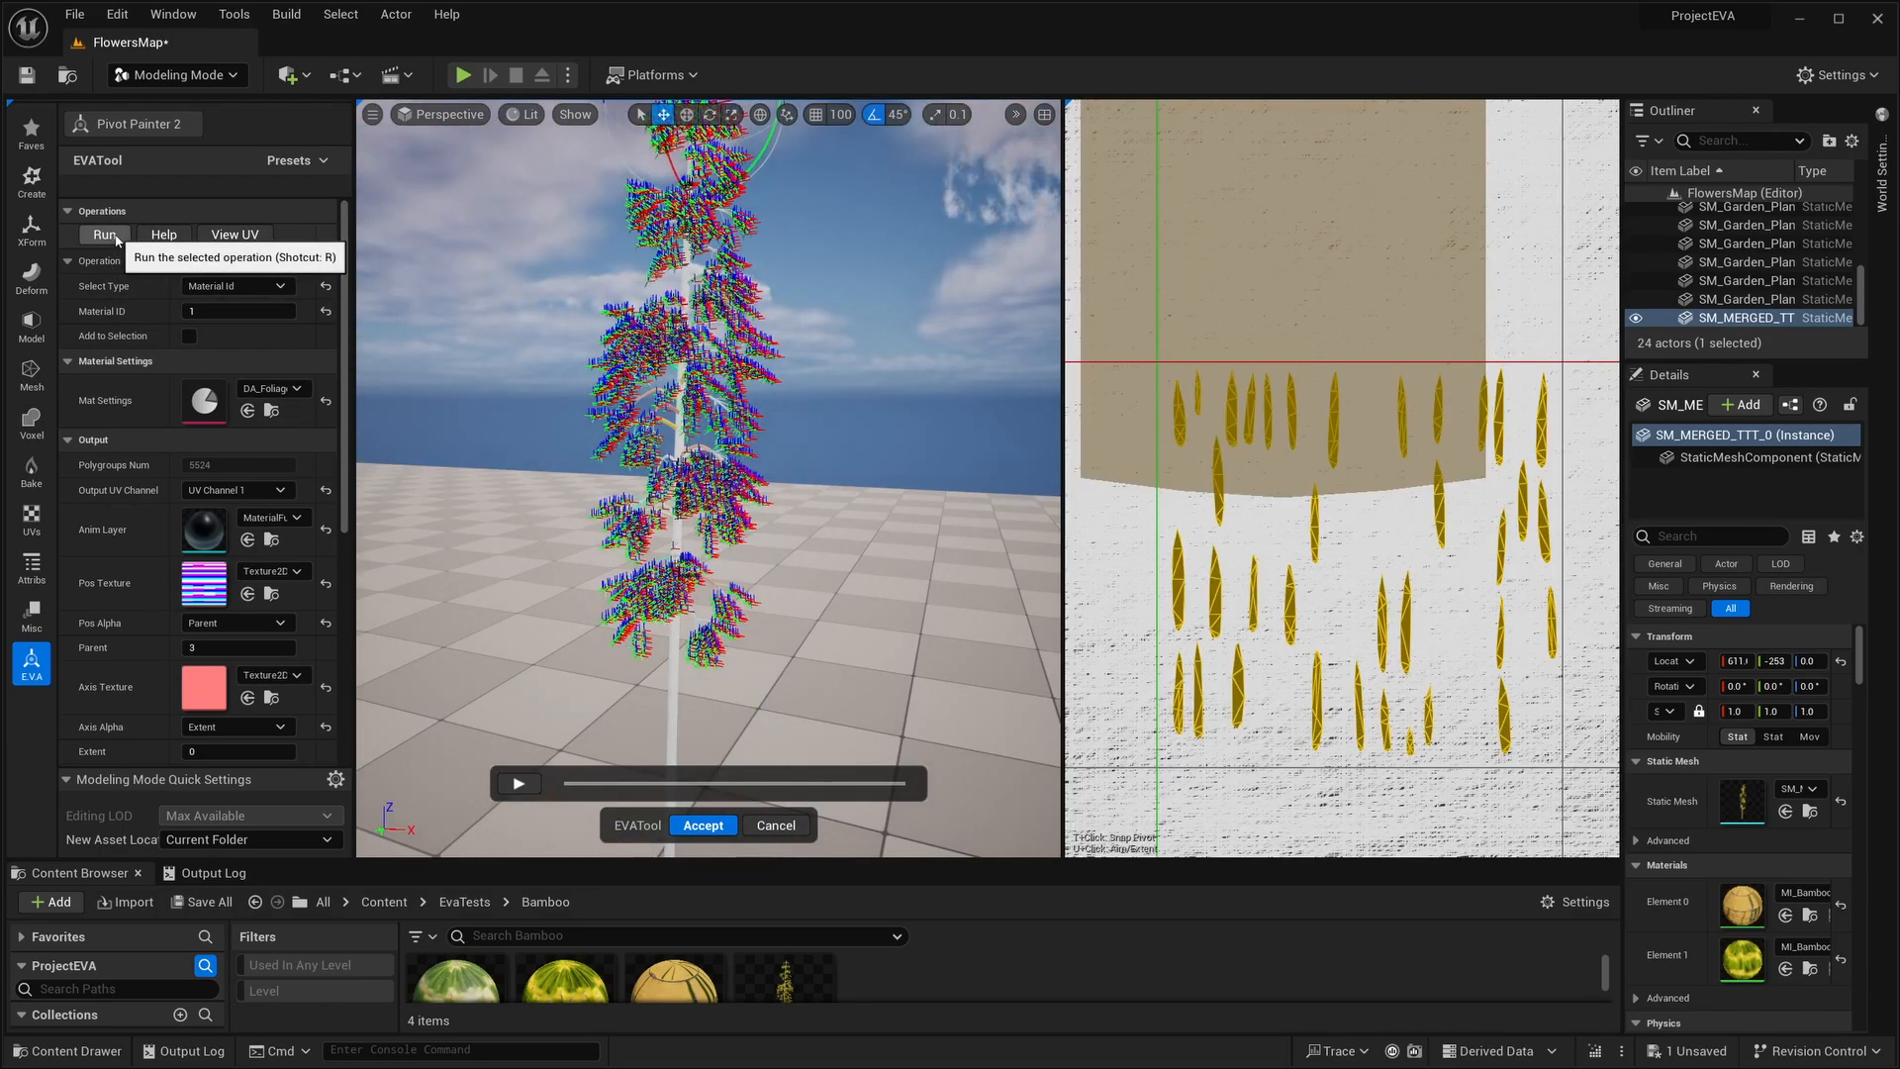
pyautogui.click(105, 235)
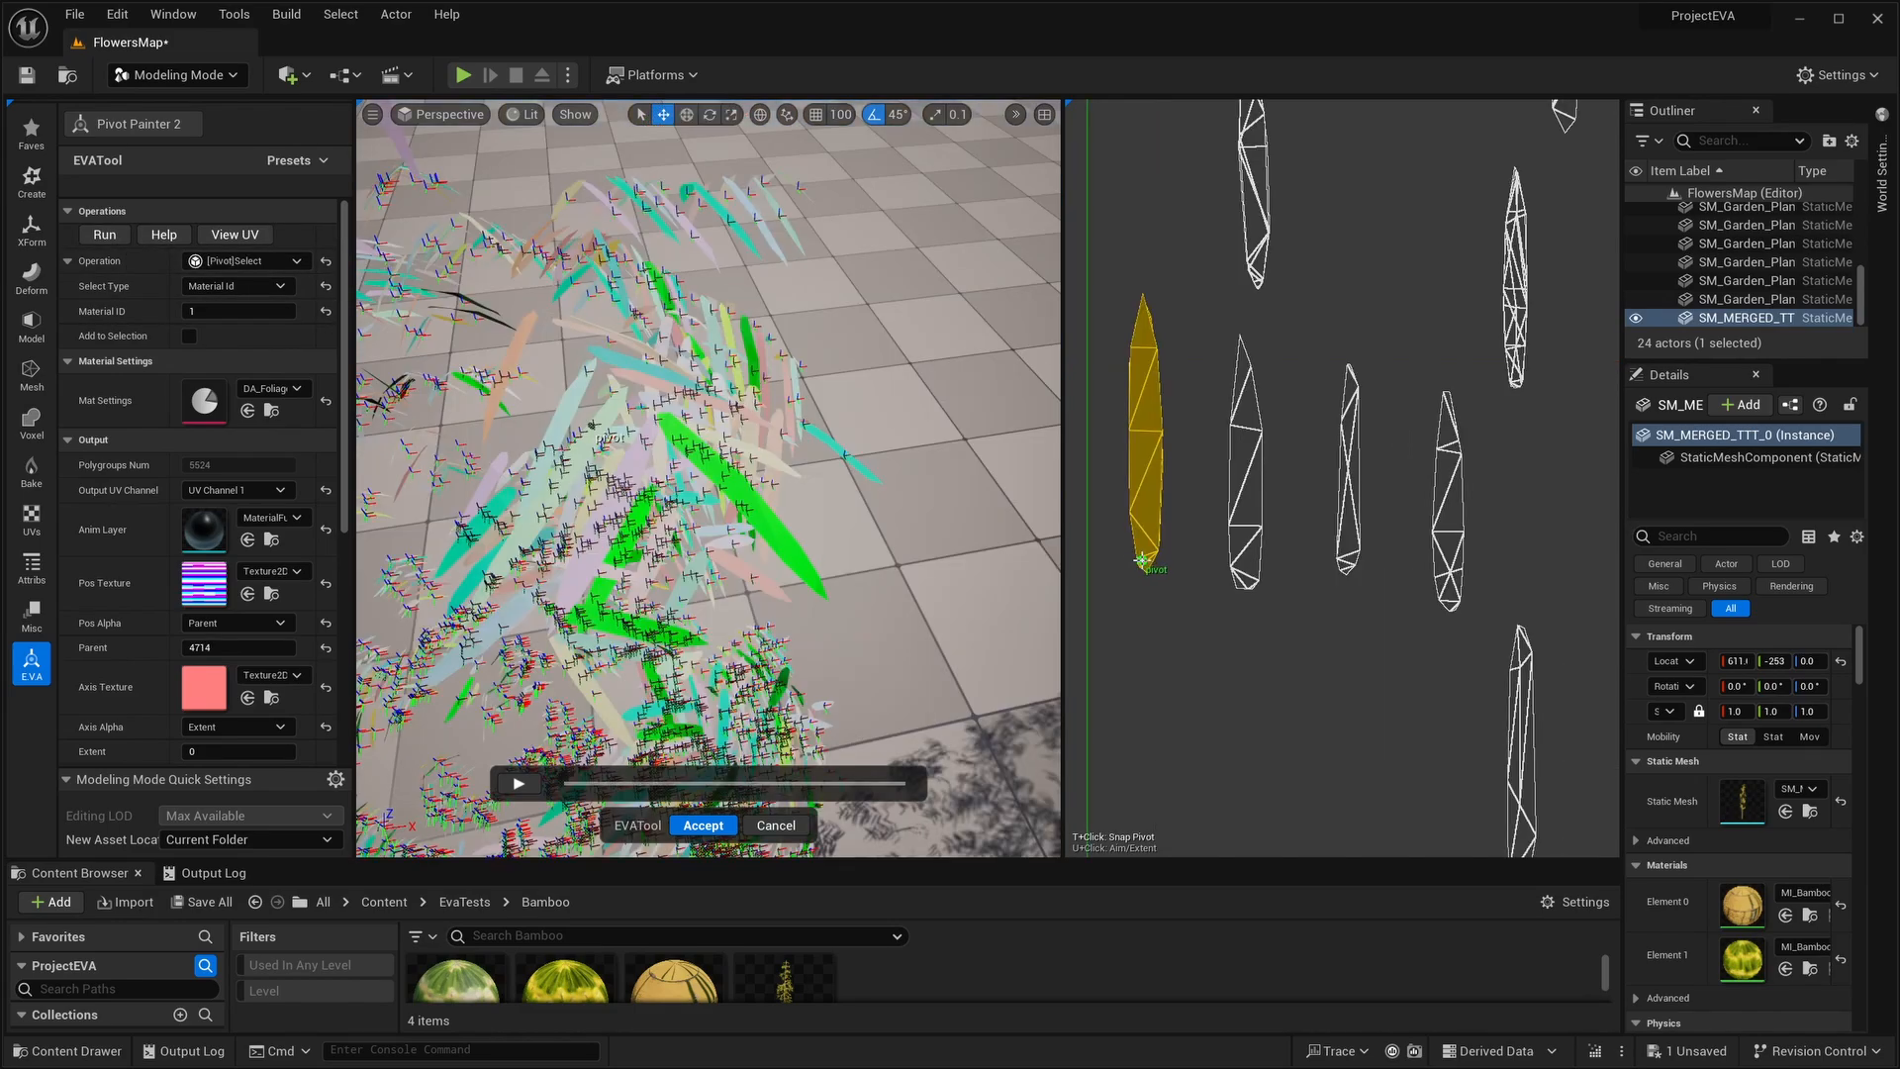
pyautogui.moveTo(1145, 562); pyautogui.dragTo(1140, 323)
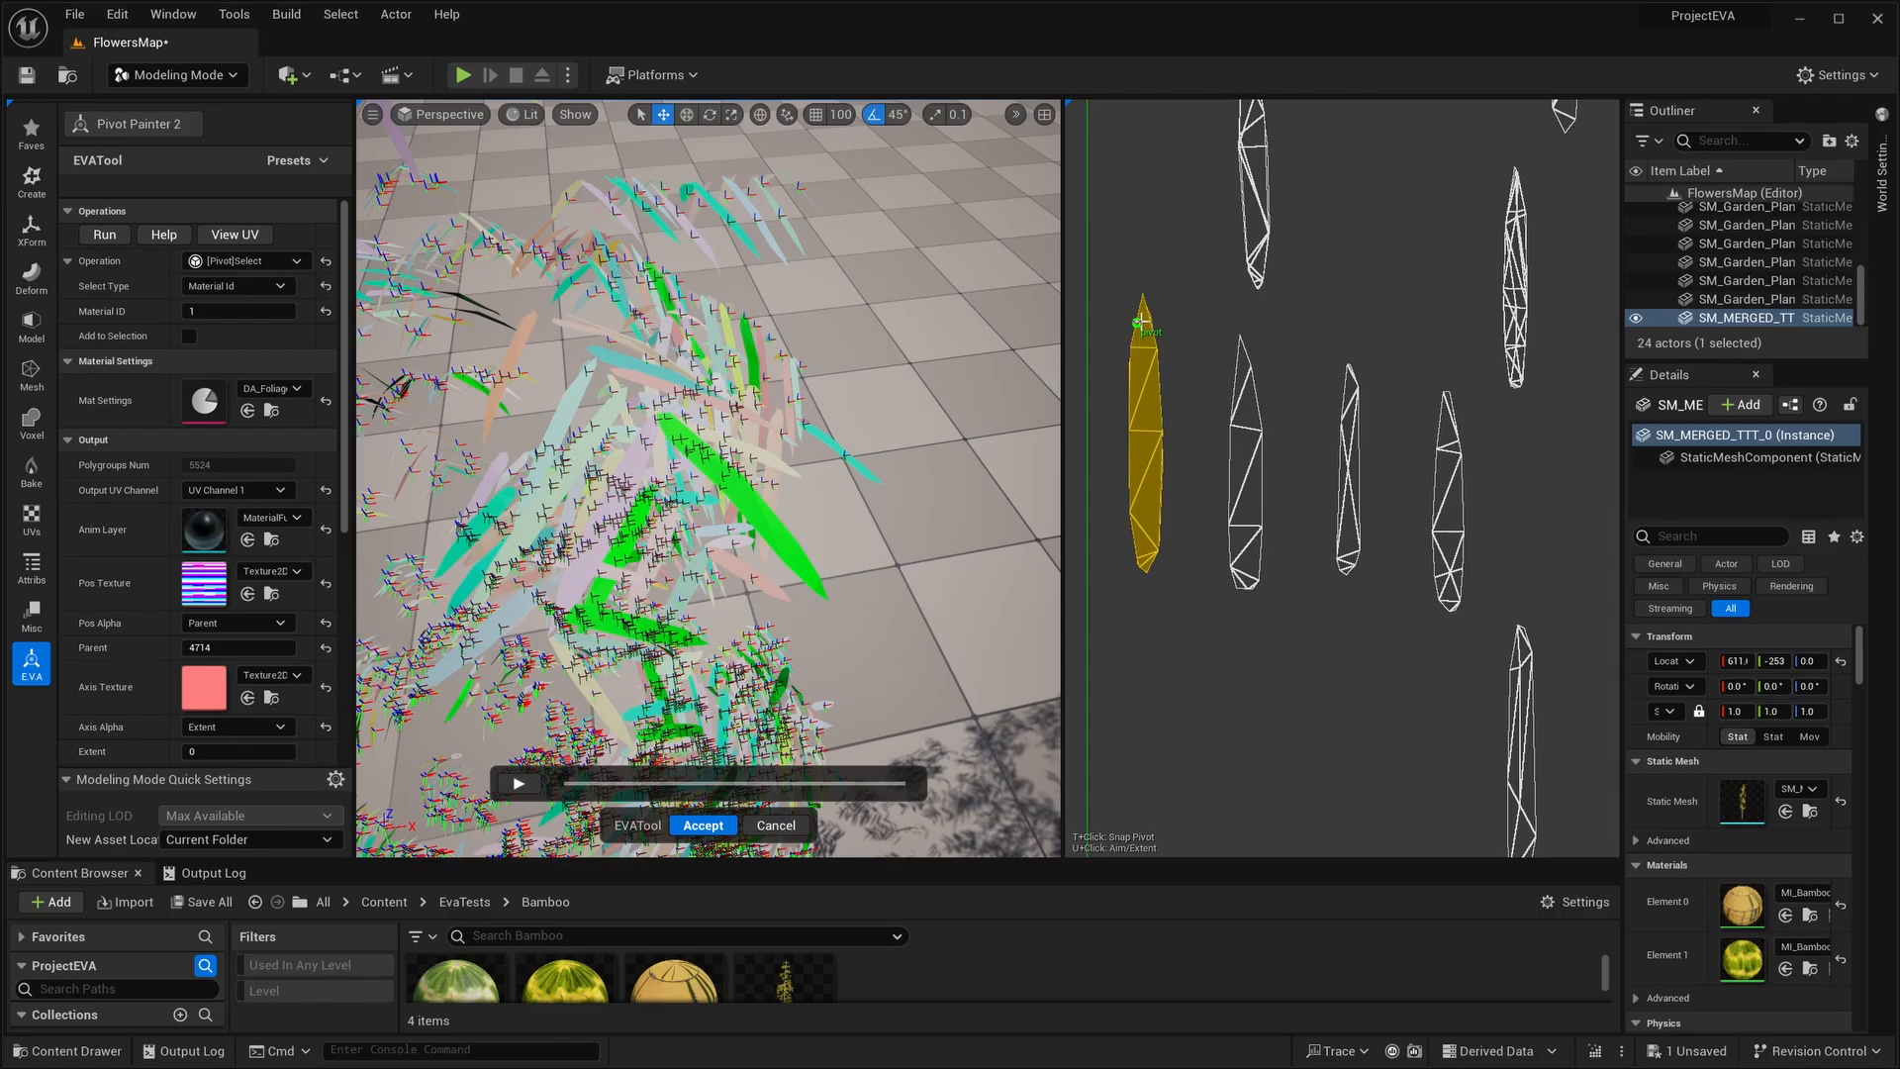
pyautogui.press('u')
pyautogui.click(1141, 313)
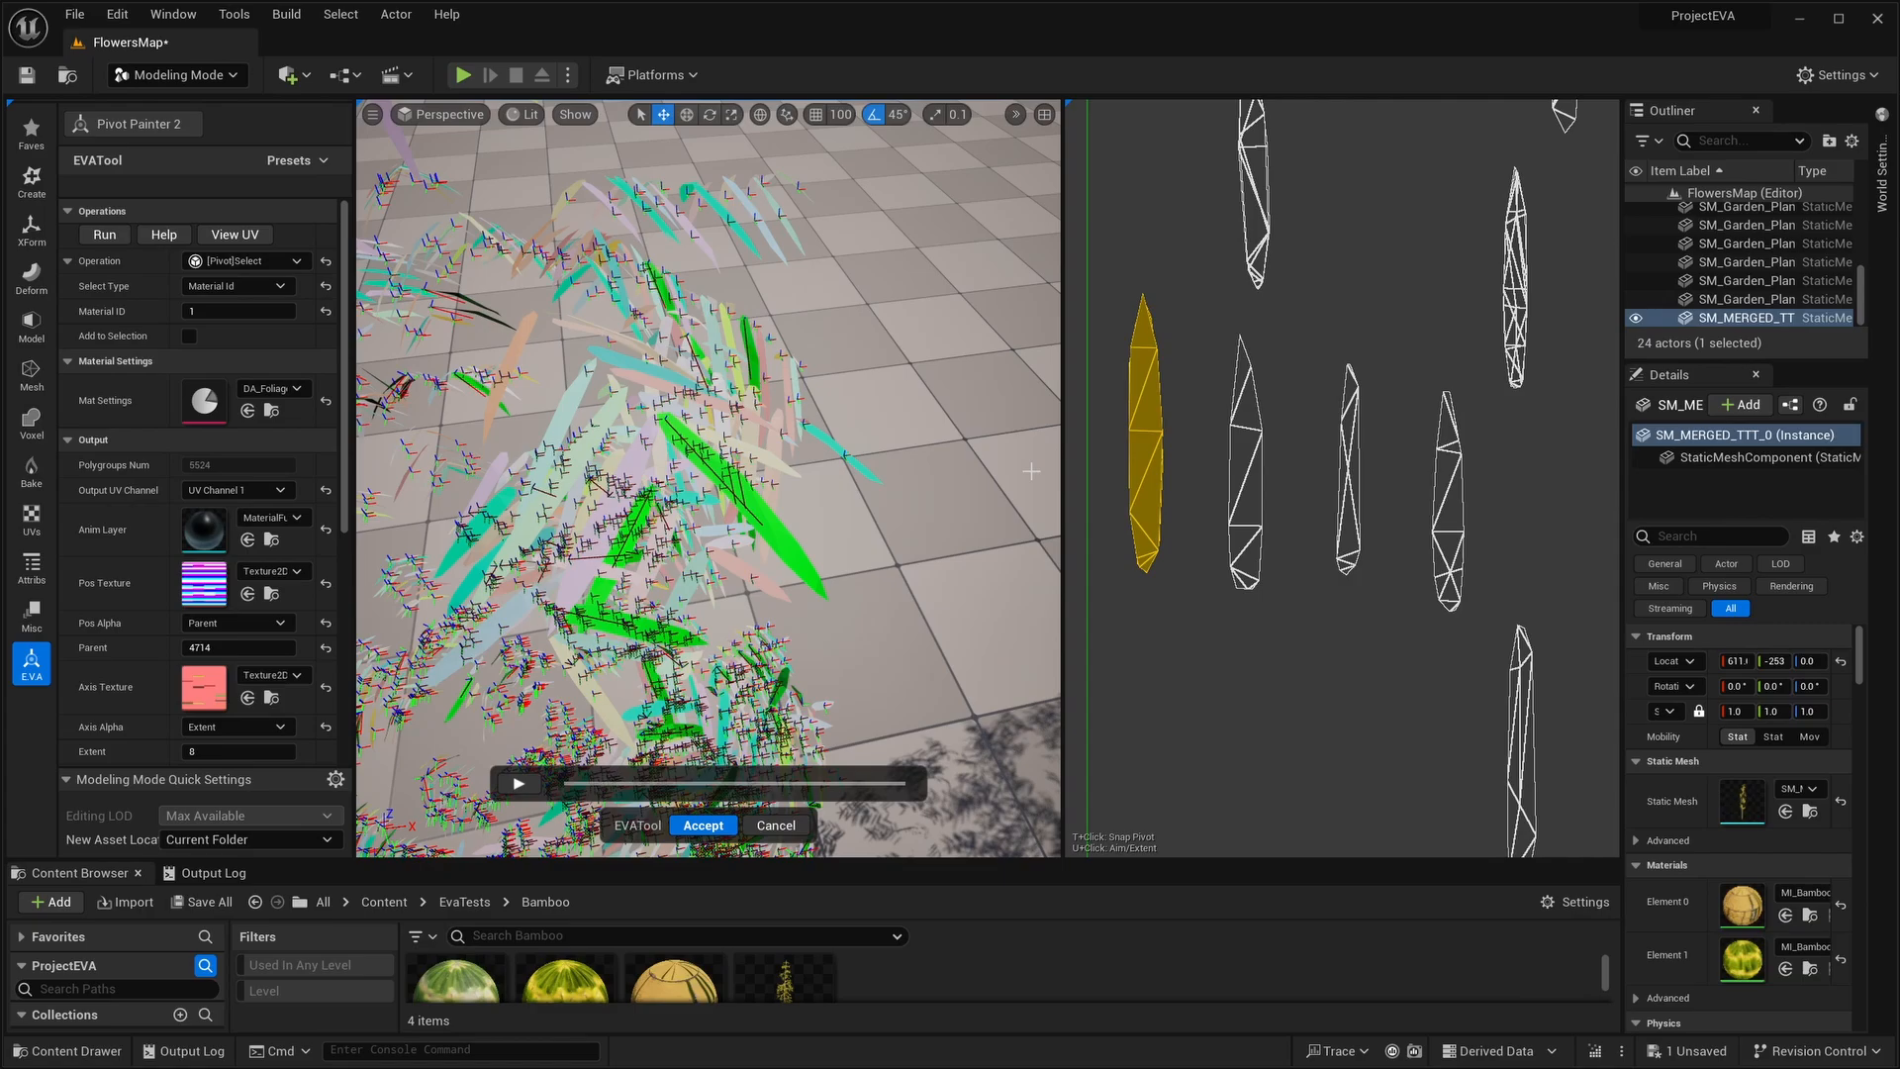
pyautogui.hotkey('ctrl', 'z')
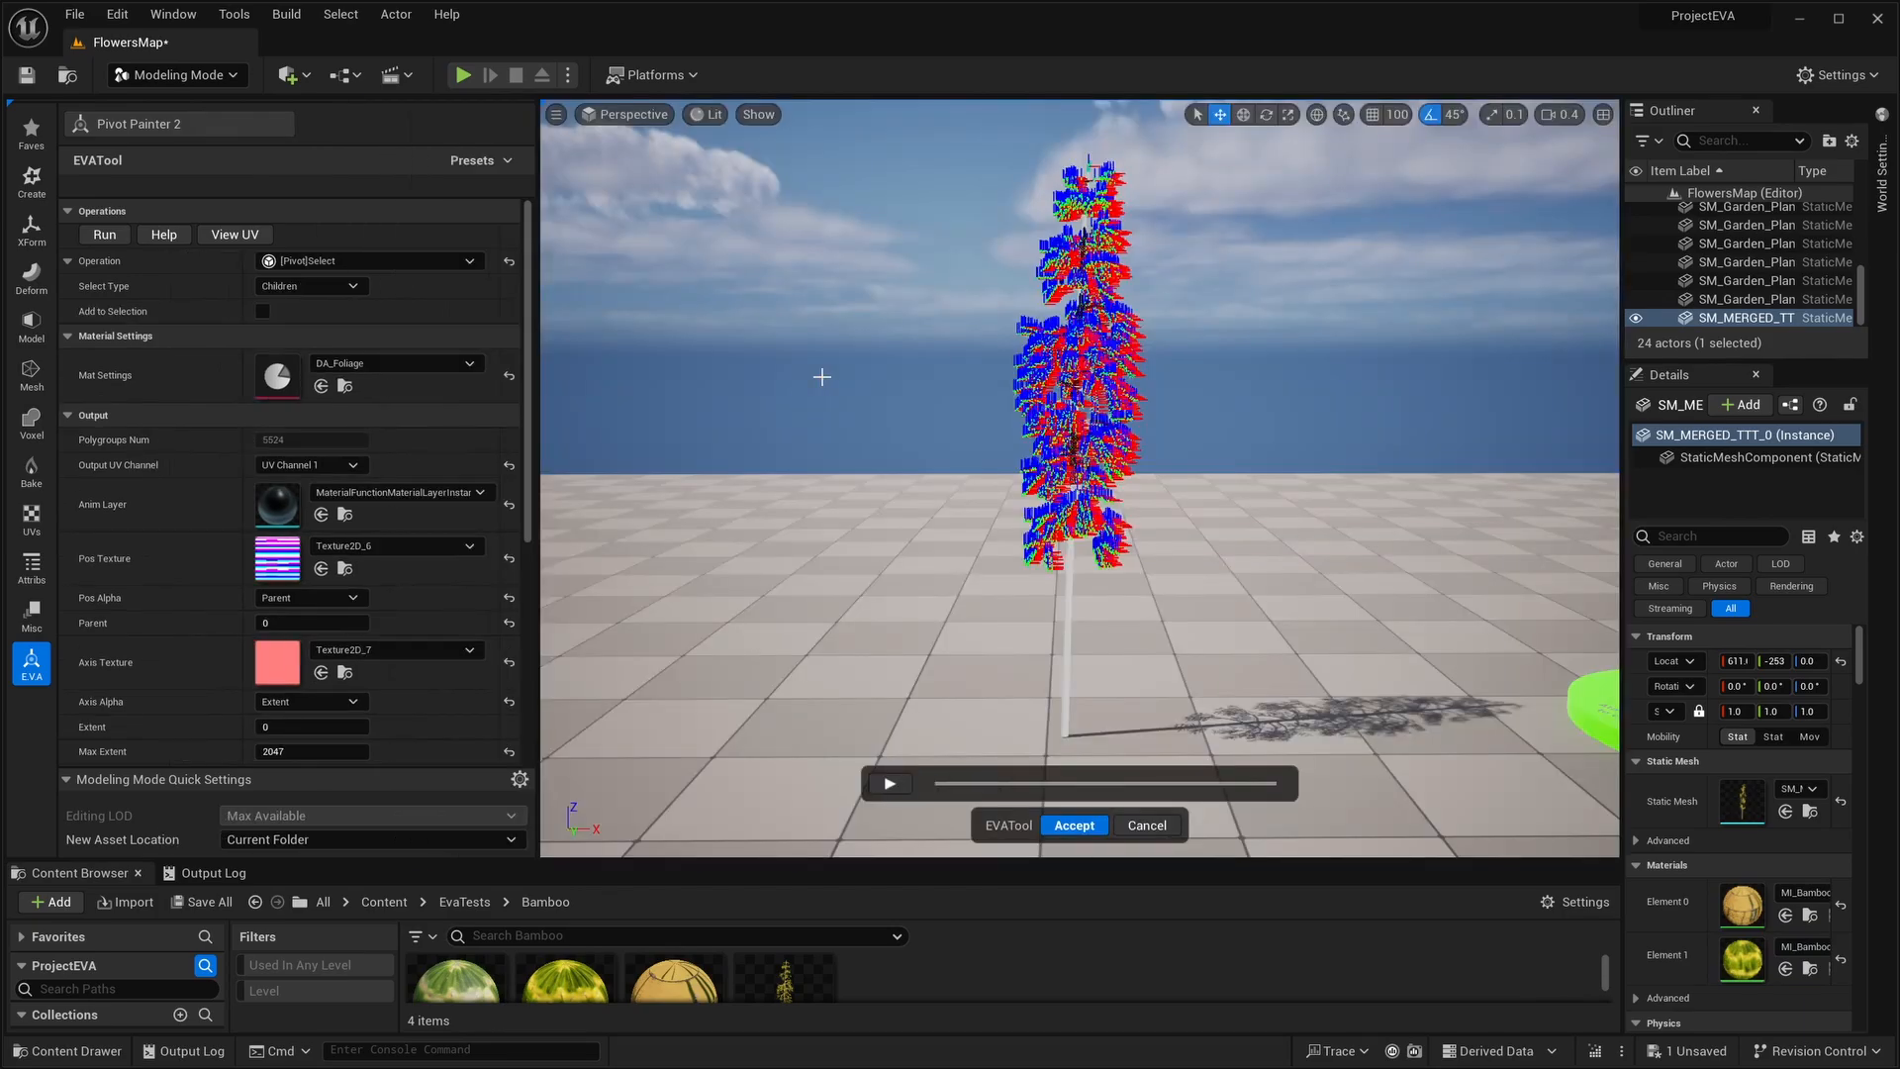
# Select the whole bamboo and run [Pivot]Snap in UV space with Side UV set to Bottom (Max V).
pyautogui.moveTo(921, 119); pyautogui.dragTo(1029, 296)
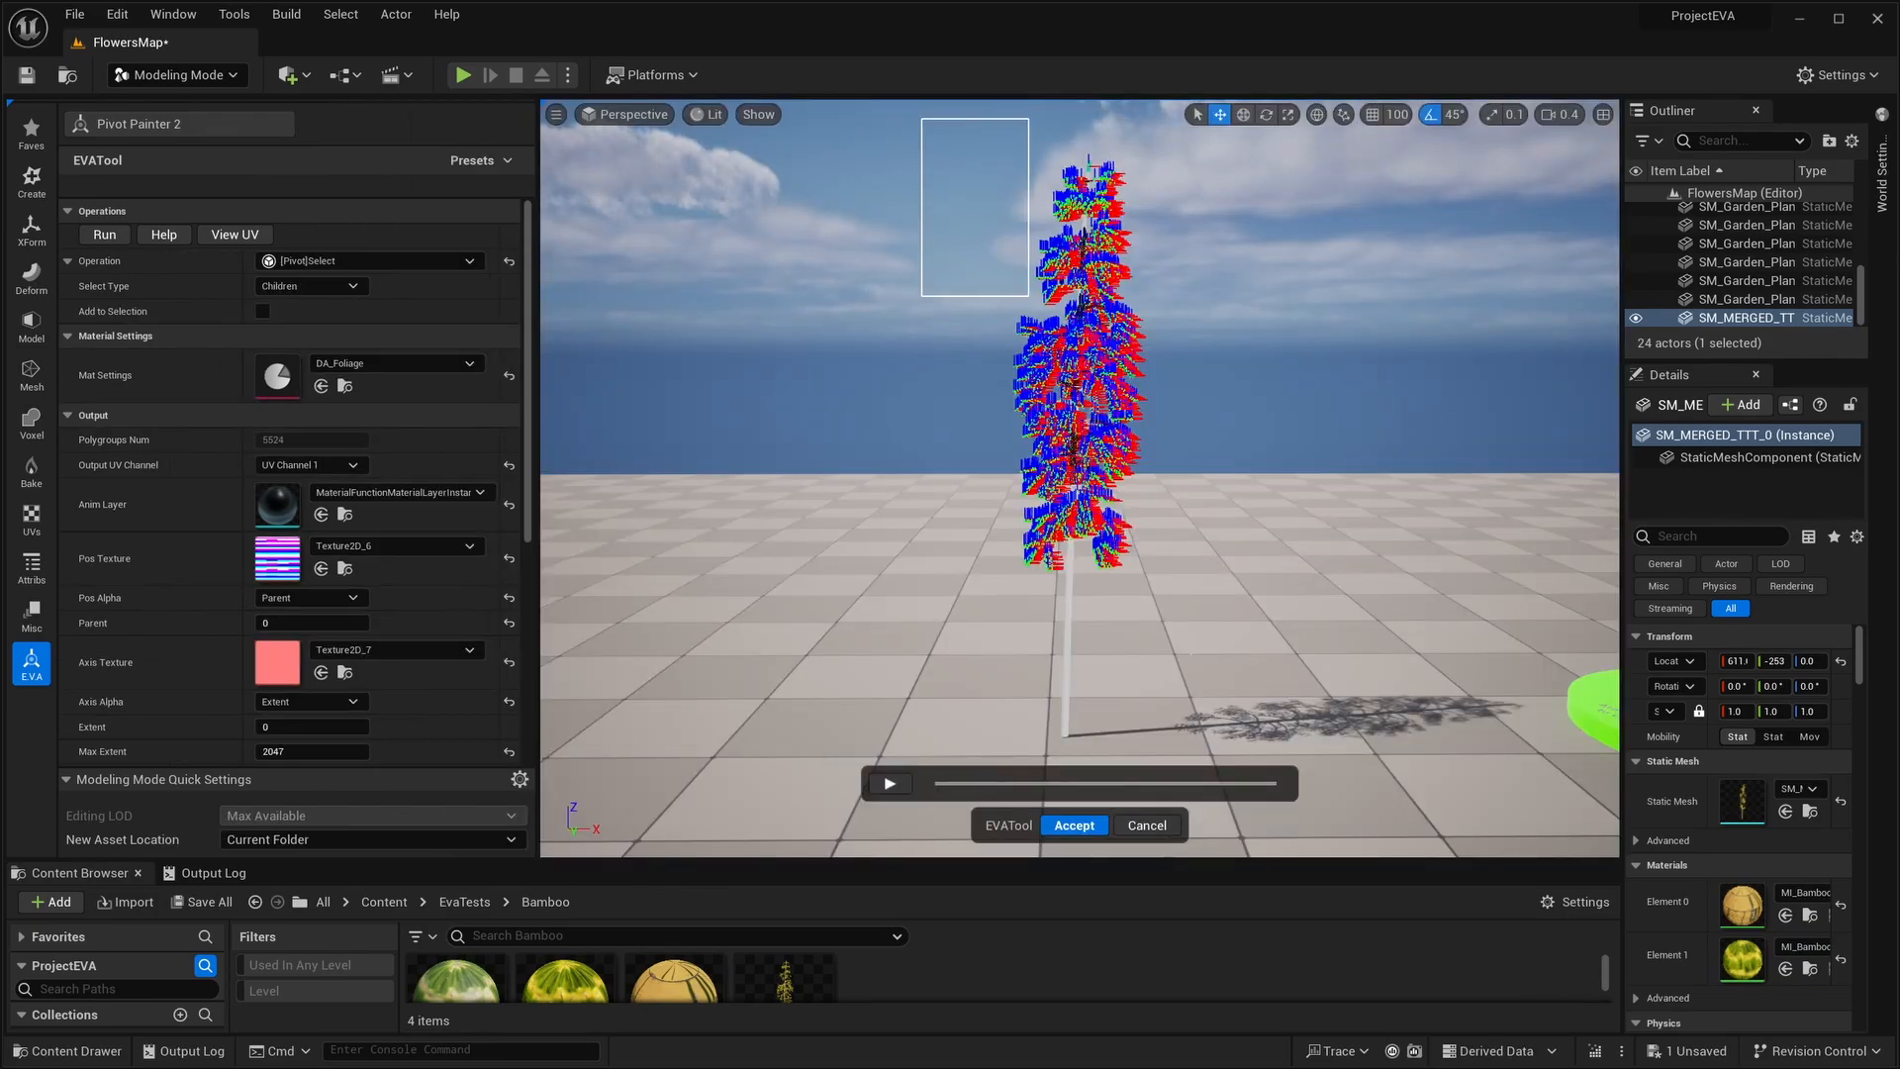
pyautogui.moveTo(1205, 661); pyautogui.dragTo(1204, 661)
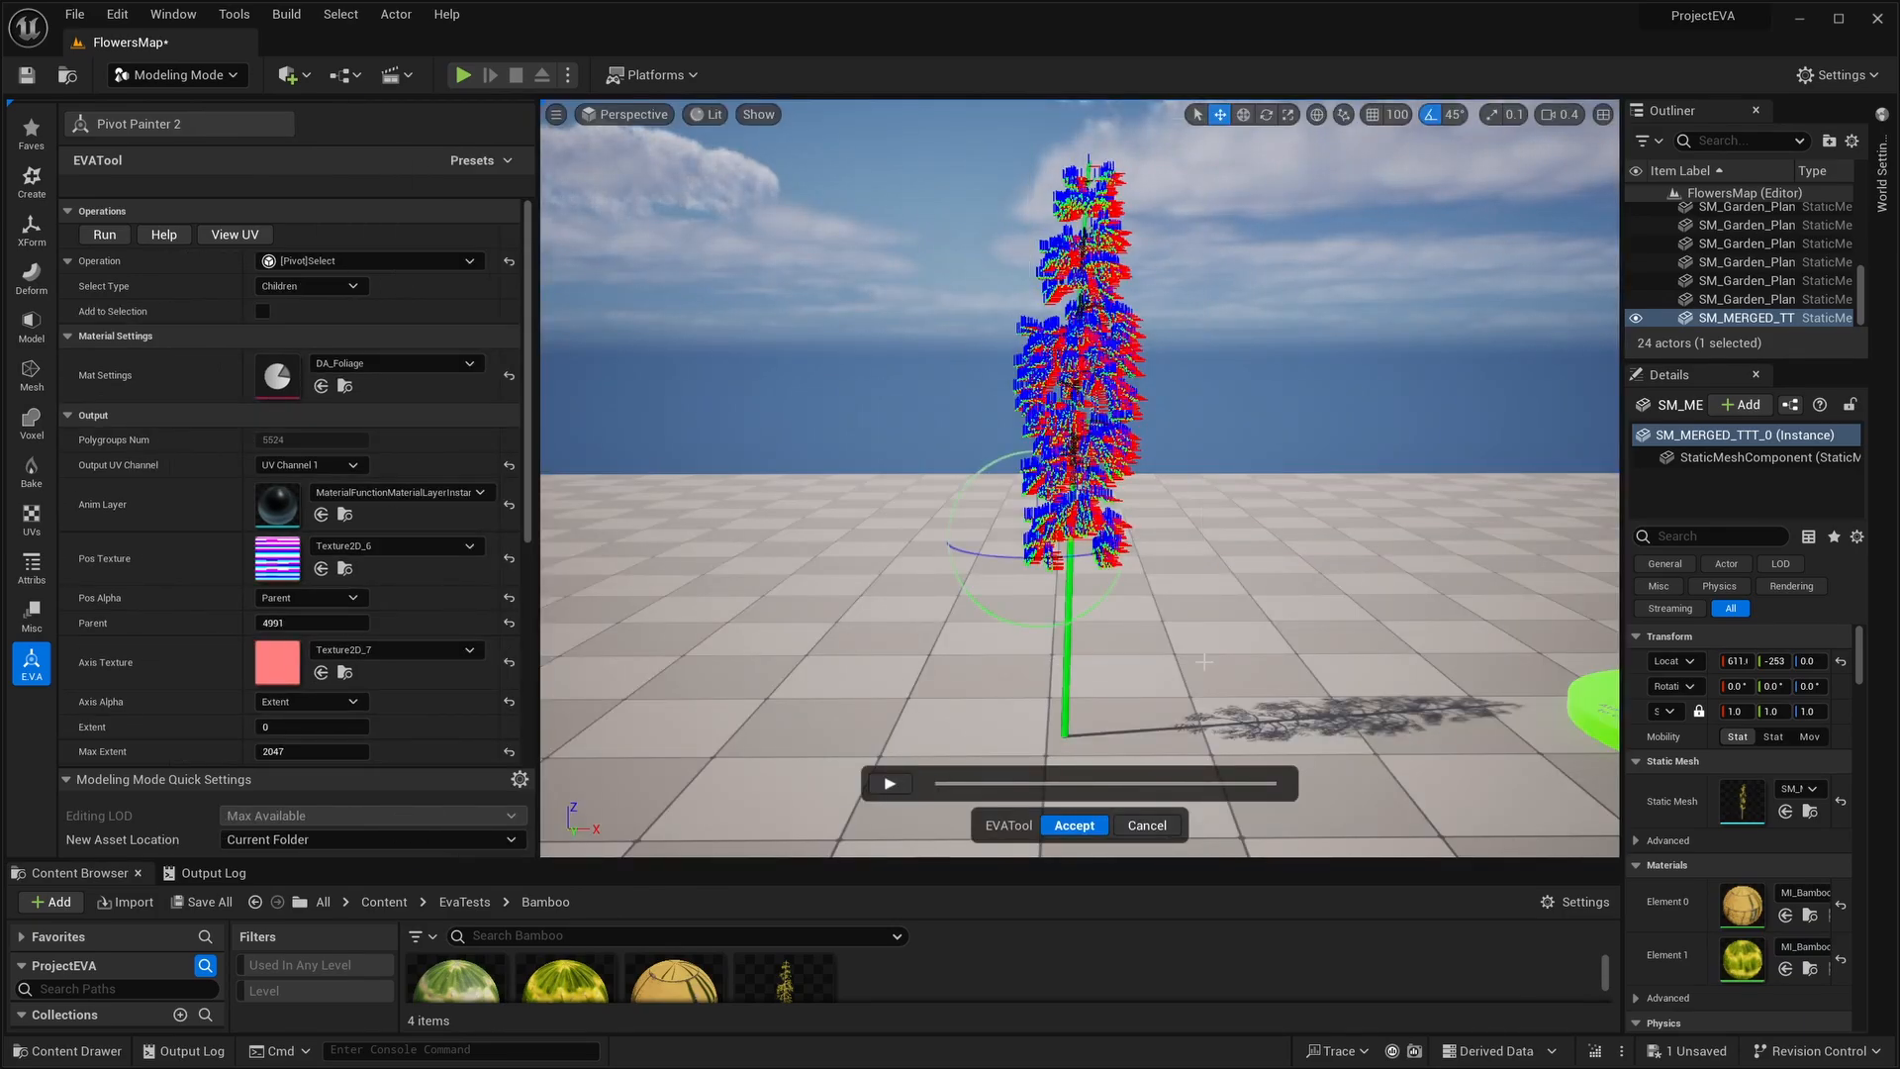
pyautogui.click(437, 260)
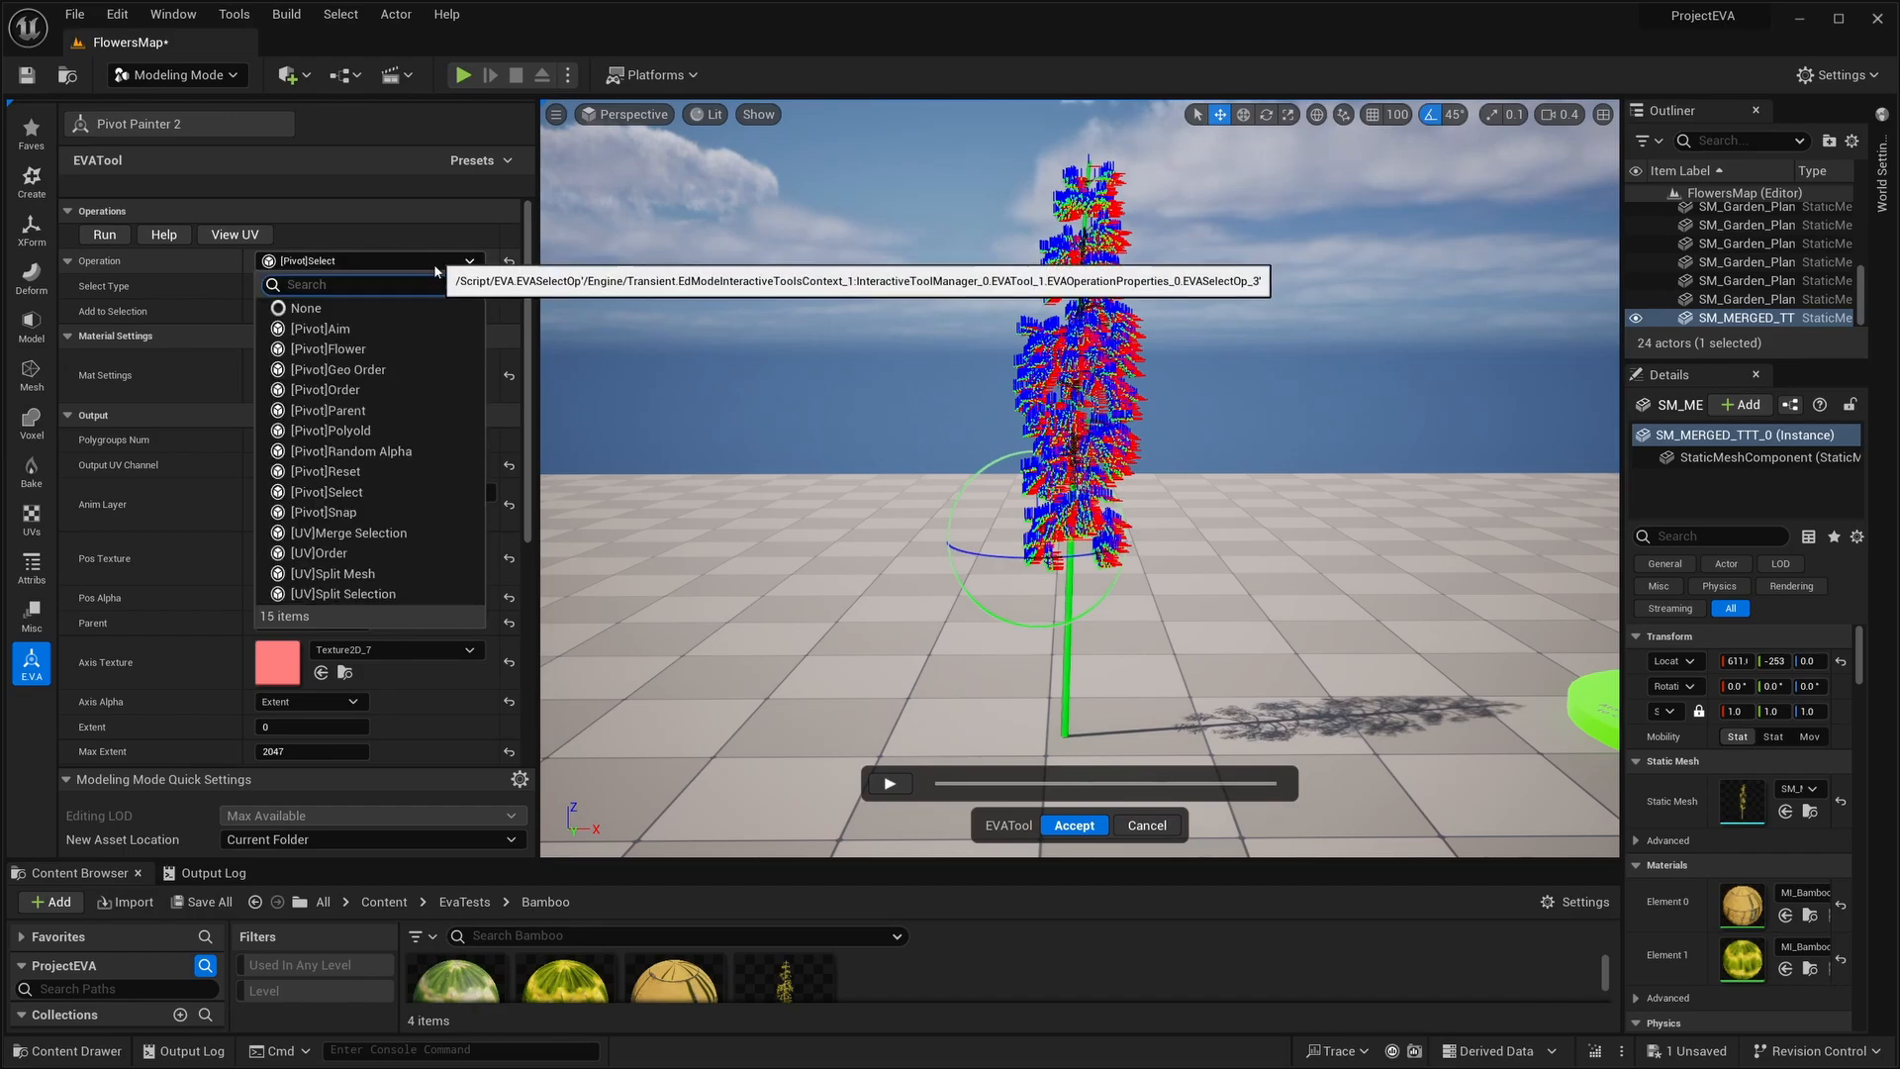
pyautogui.click(378, 513)
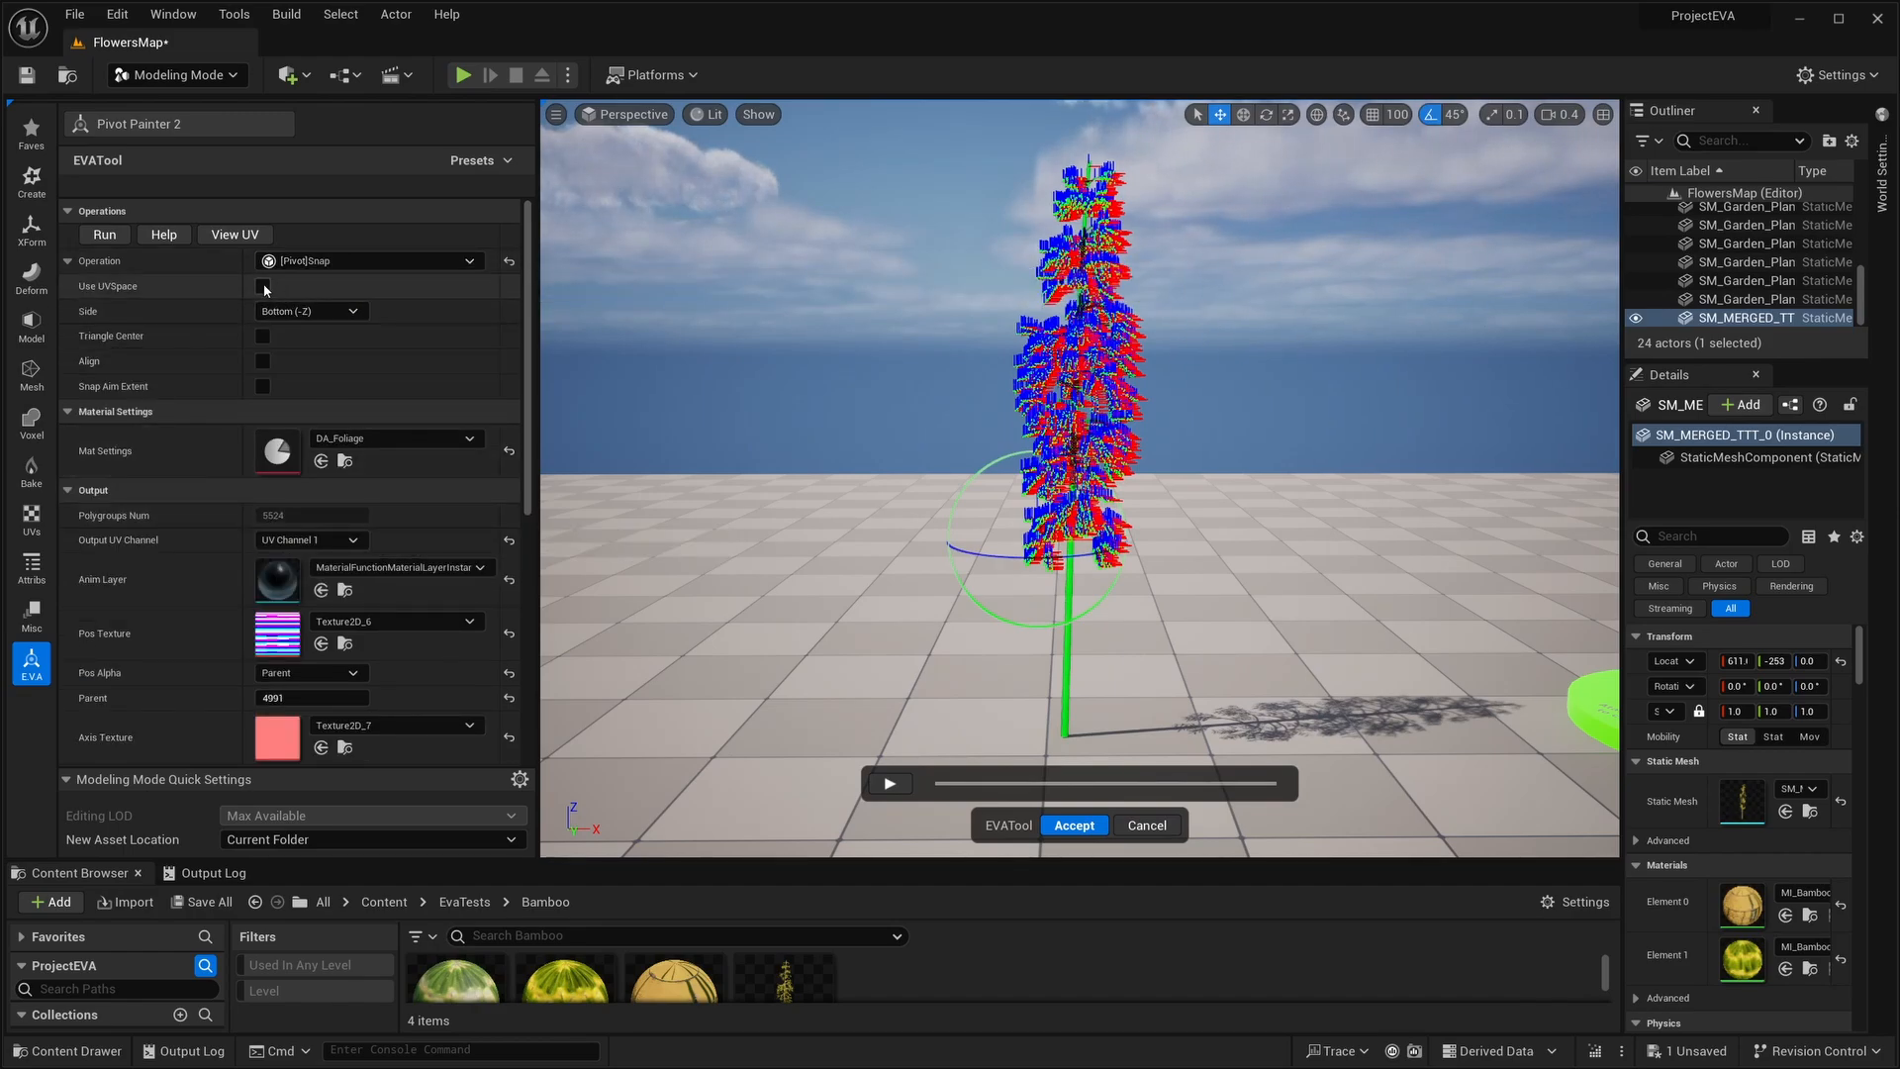
pyautogui.click(105, 234)
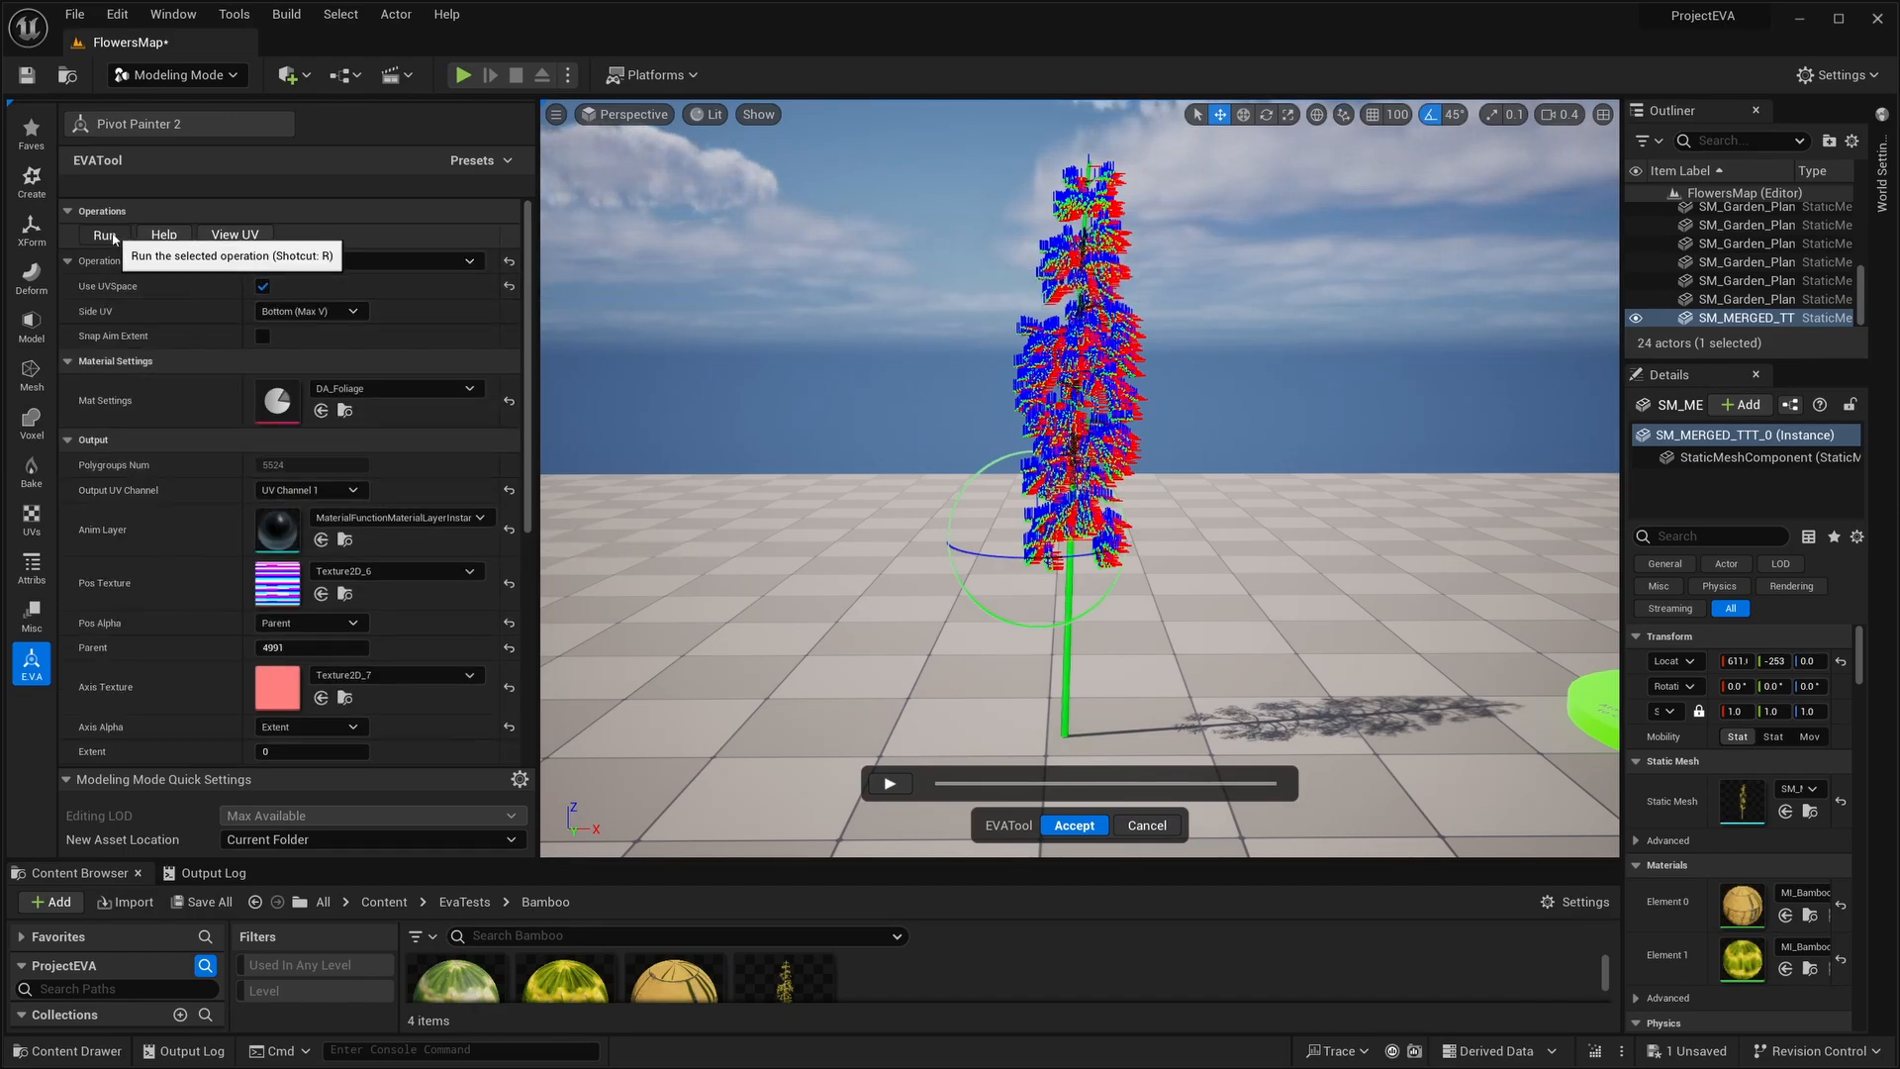
# Run [Pivot]Snap again with Side UV set to Top (Min V) and Snap Aim Extent enabled.
pyautogui.click(307, 311)
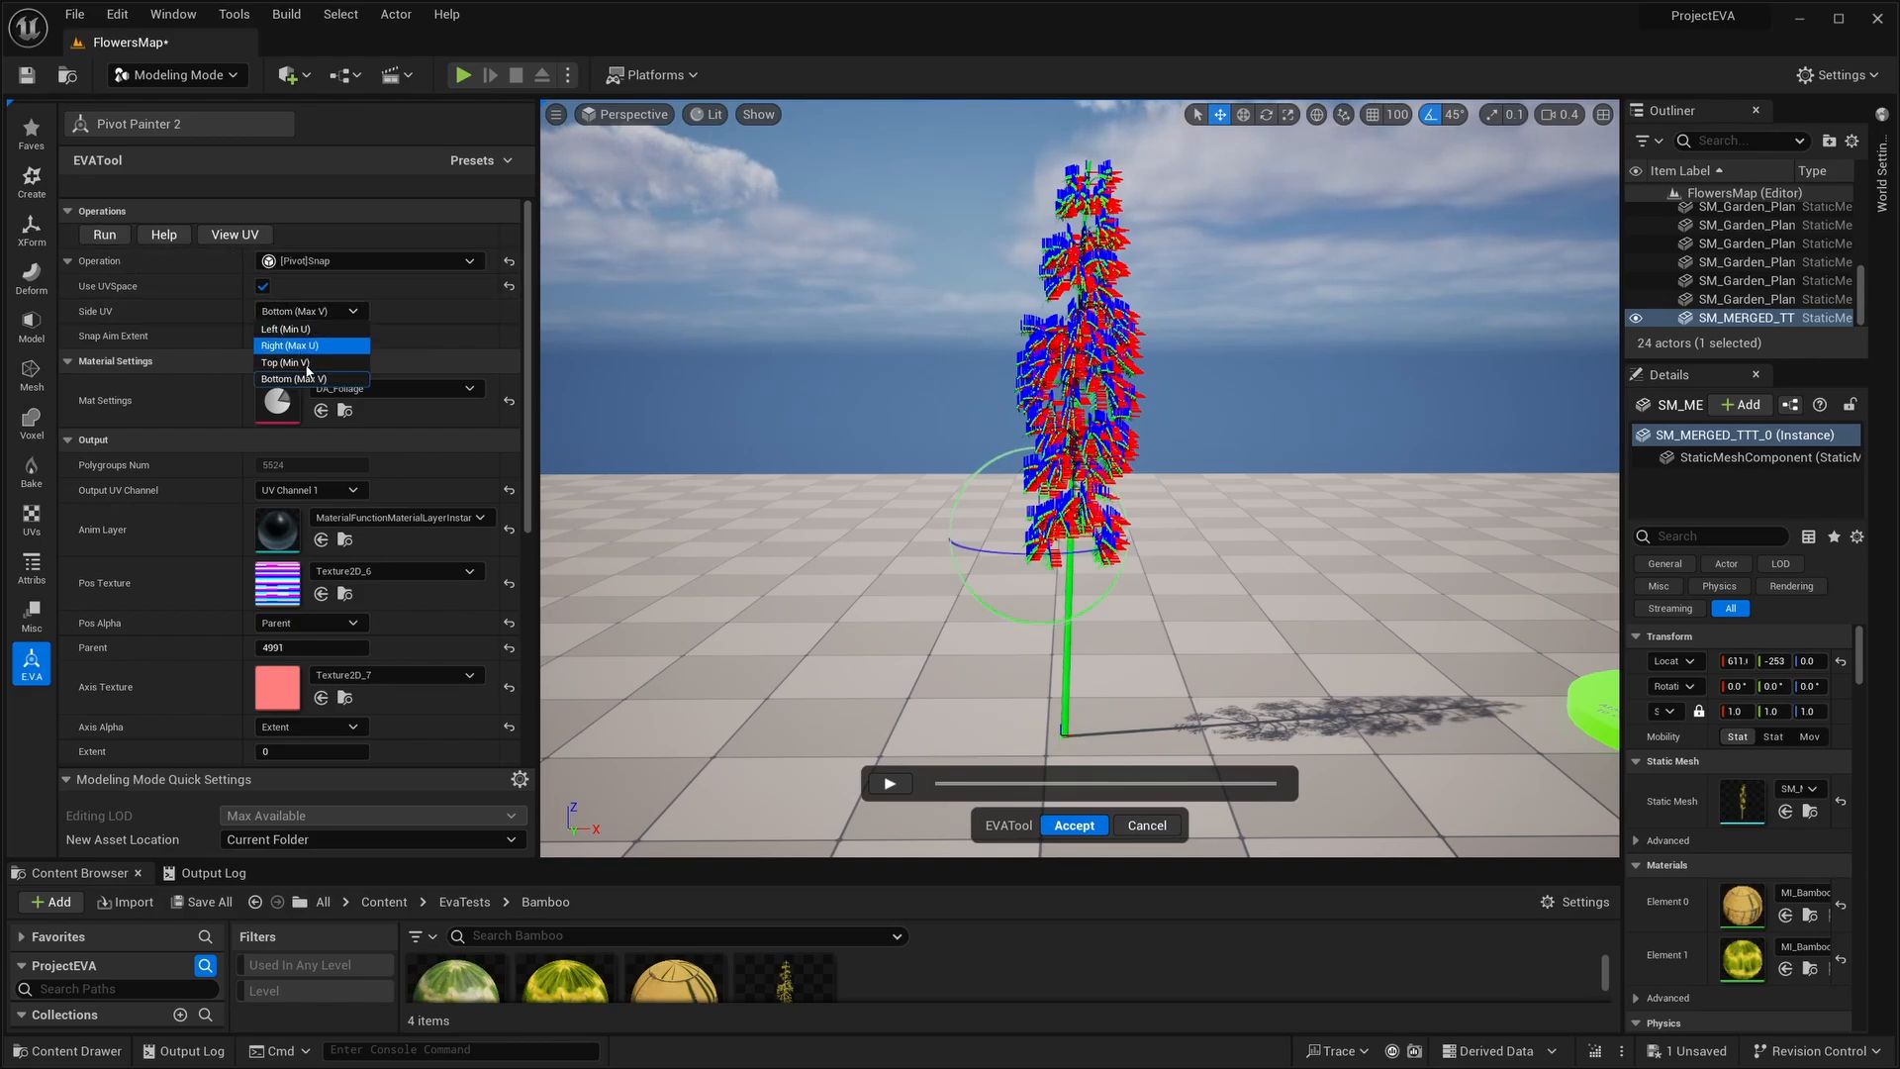
pyautogui.click(307, 363)
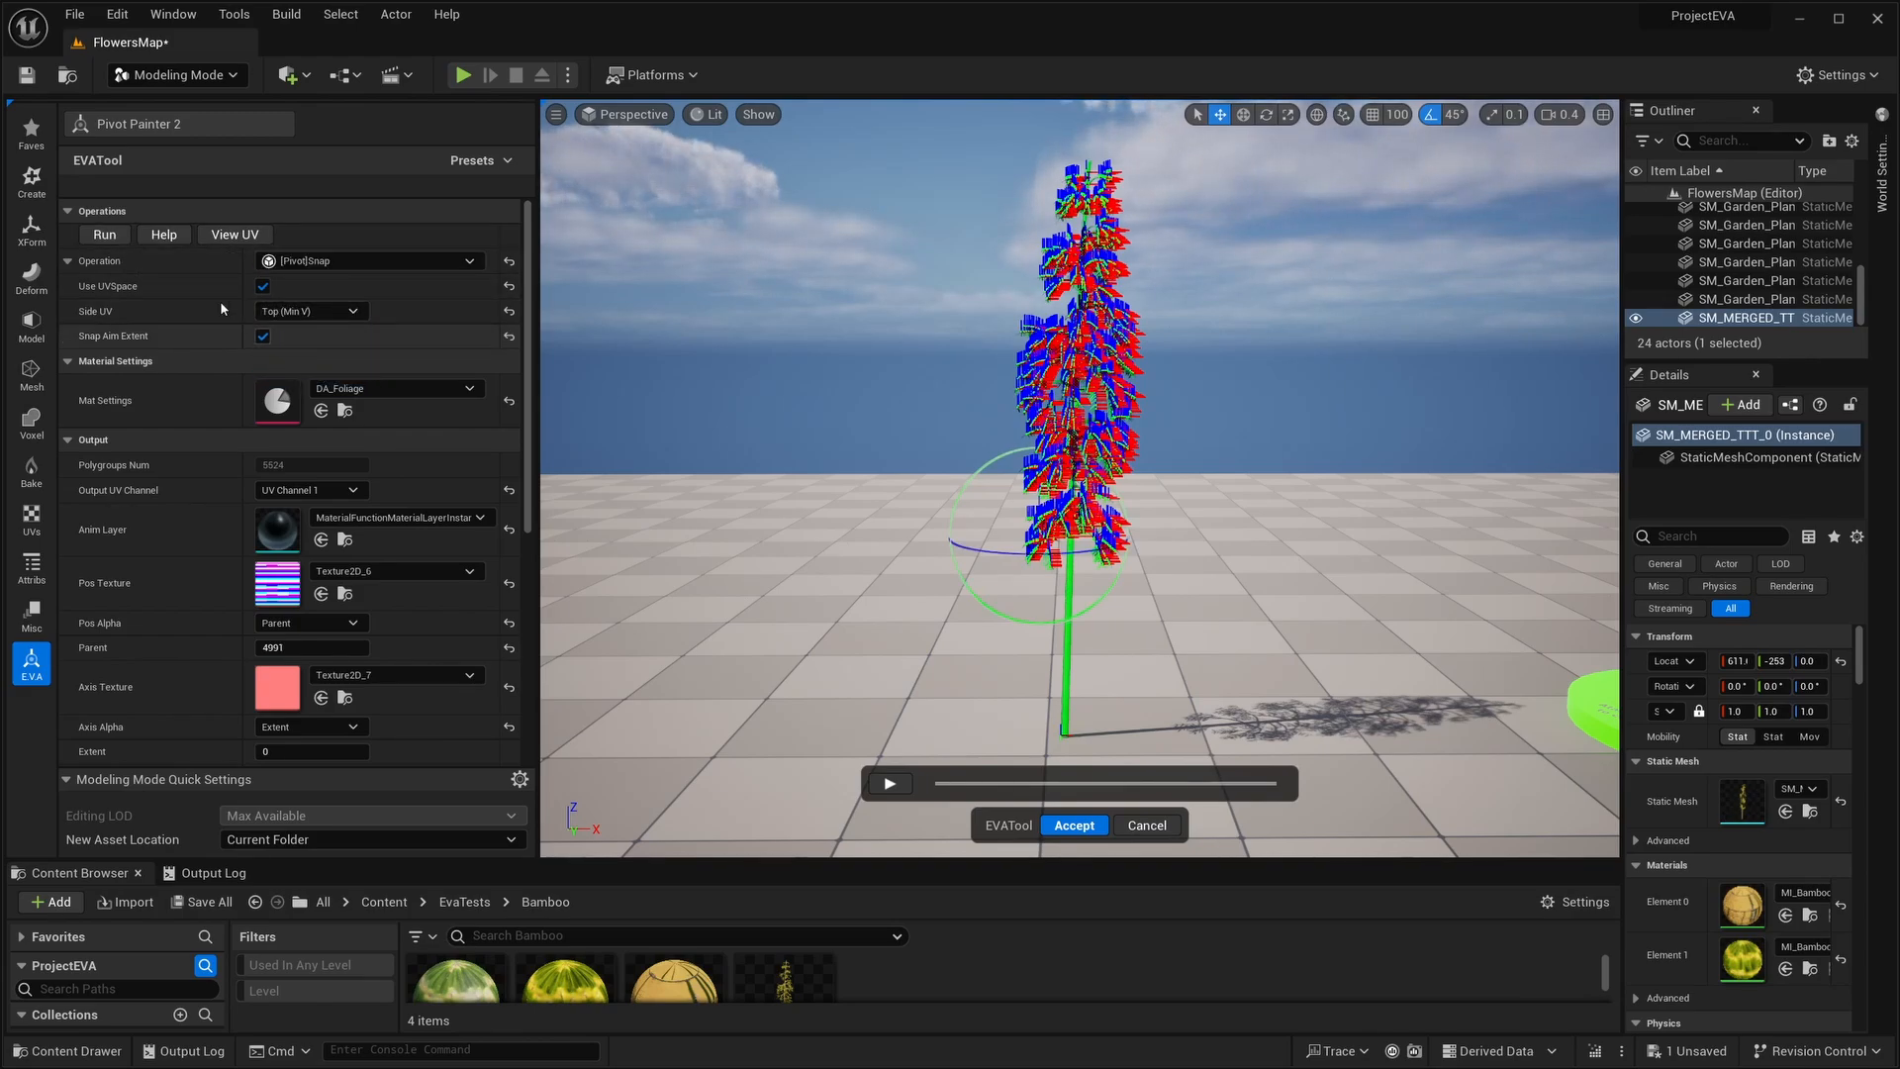
pyautogui.click(113, 239)
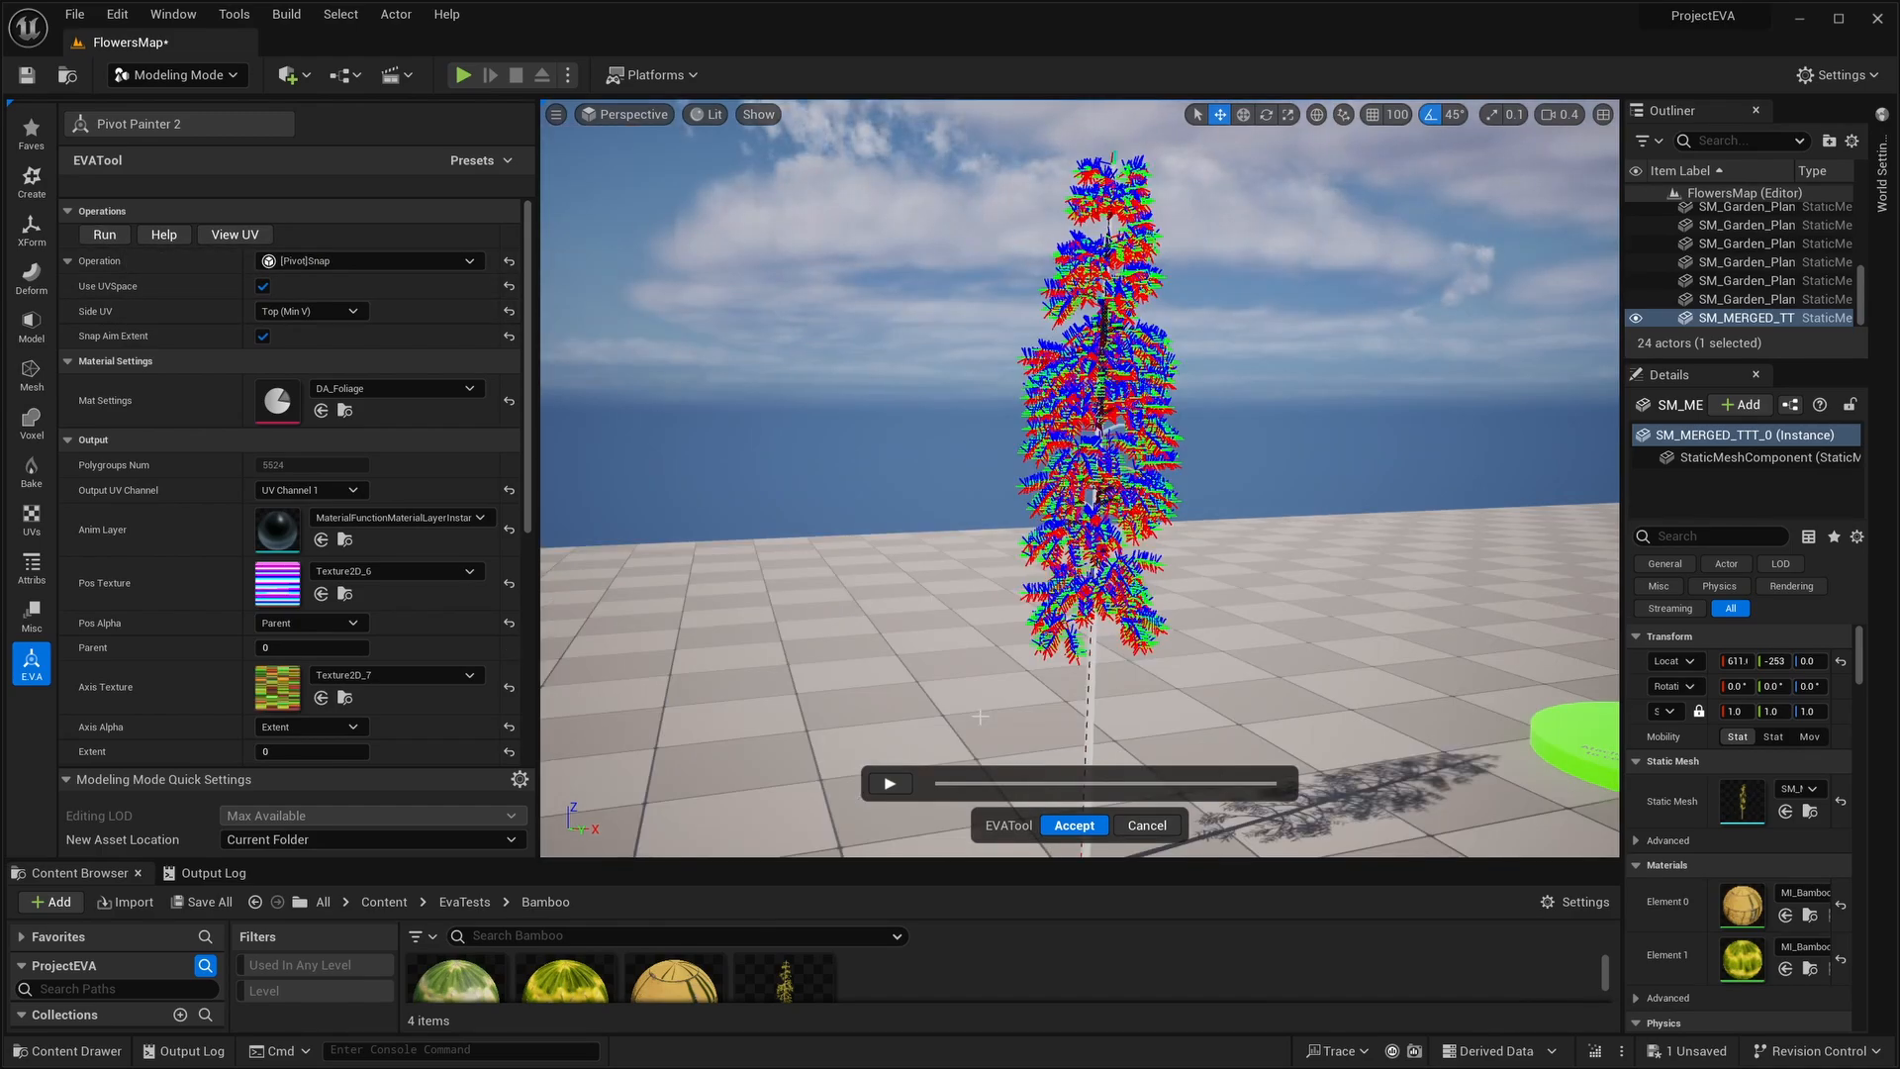
# Play the bamboo's foliage animation preview and examine how the trunk and leaves move.
pyautogui.click(890, 784)
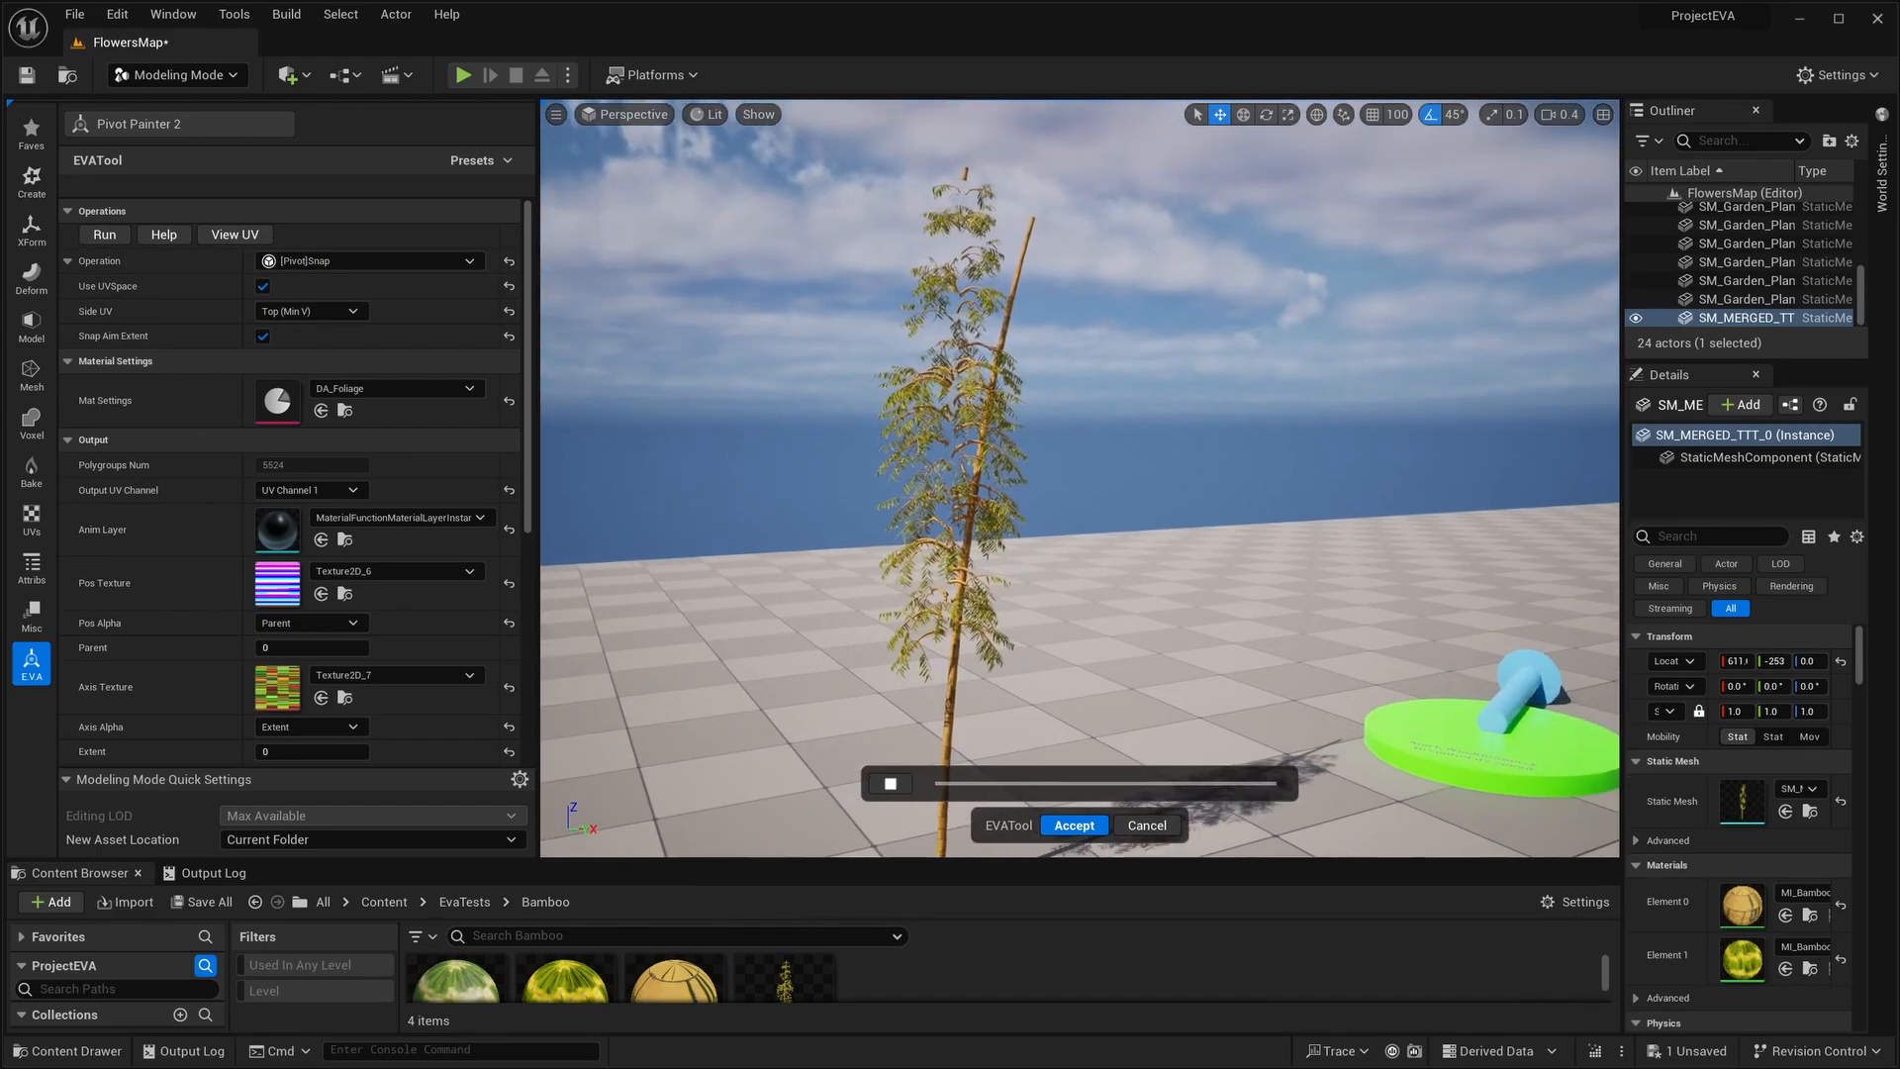
pyautogui.press('w')
pyautogui.moveTo(1079, 478); pyautogui.dragTo(1027, 451, button='right')
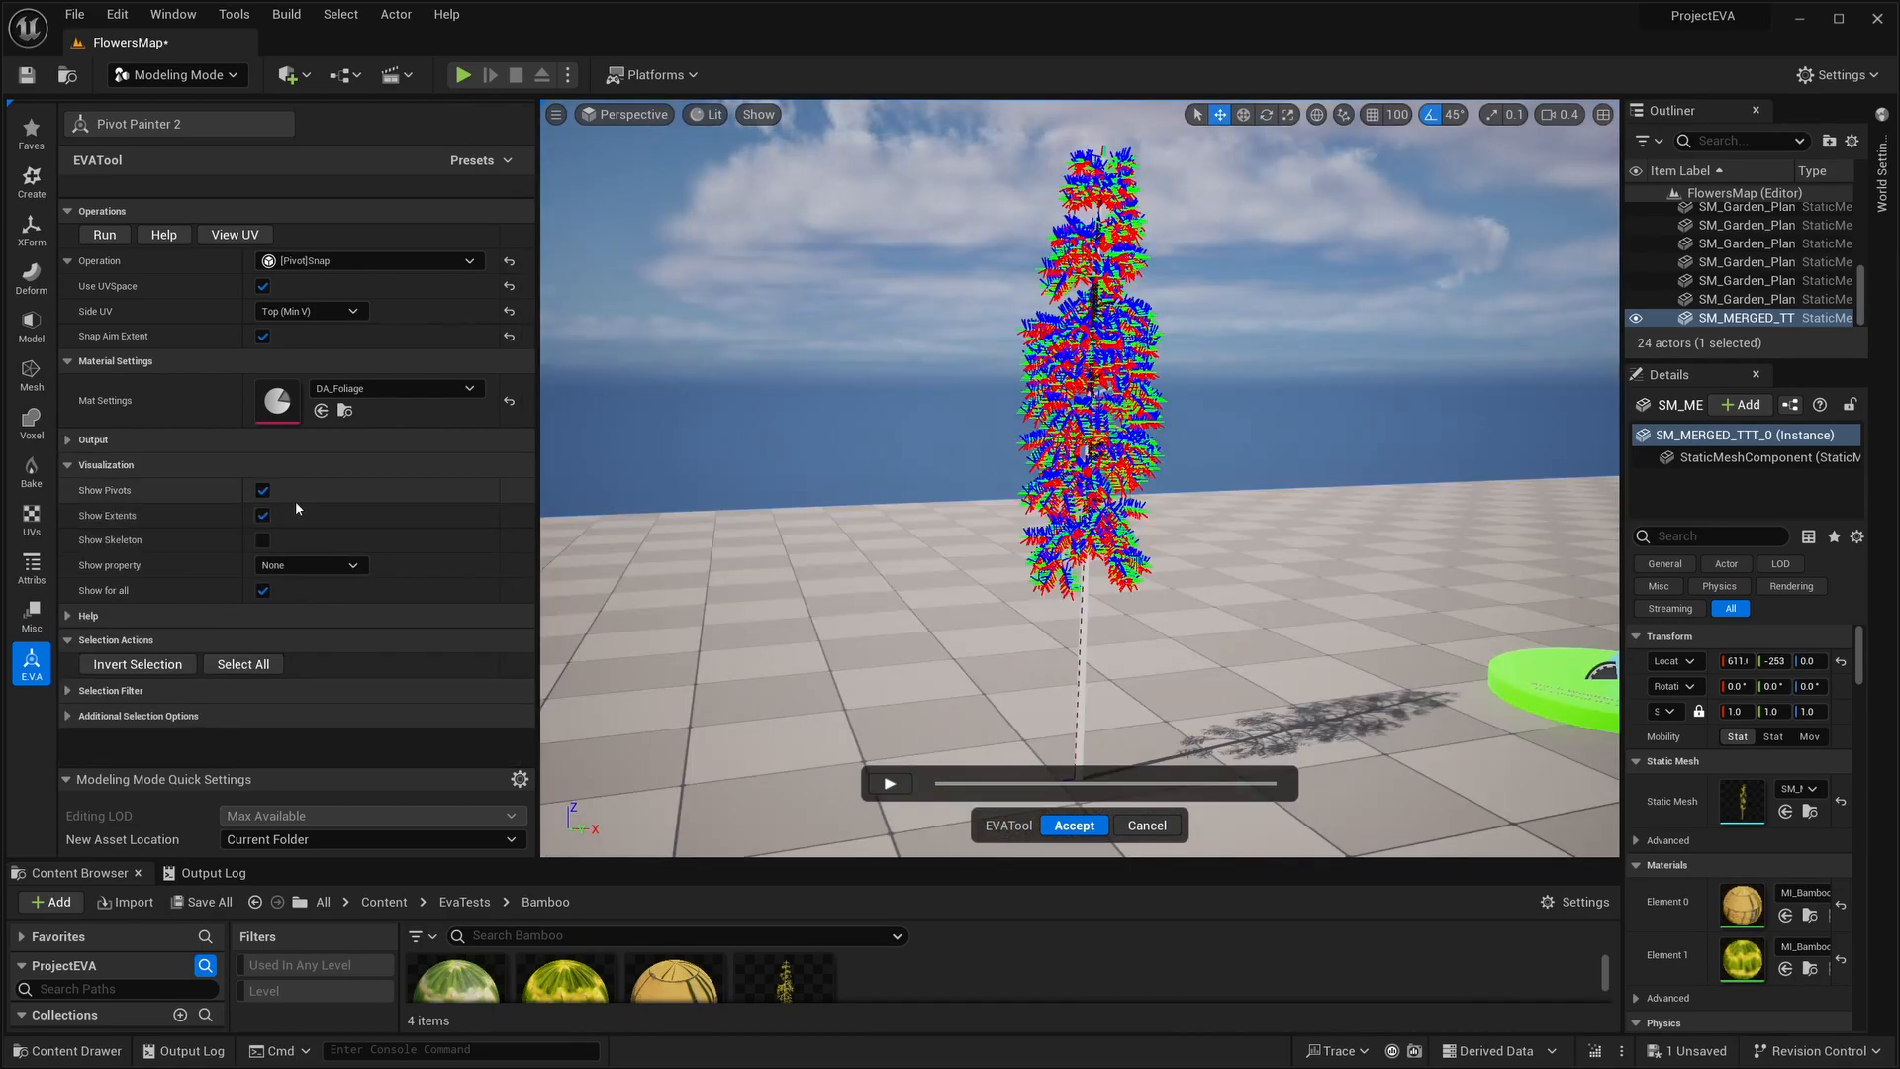
# Hide the pivots and extents, and run [Pivot]Parent twice with Parent Op set to Connect, starting from the bamboo's trunk.
pyautogui.click(262, 492)
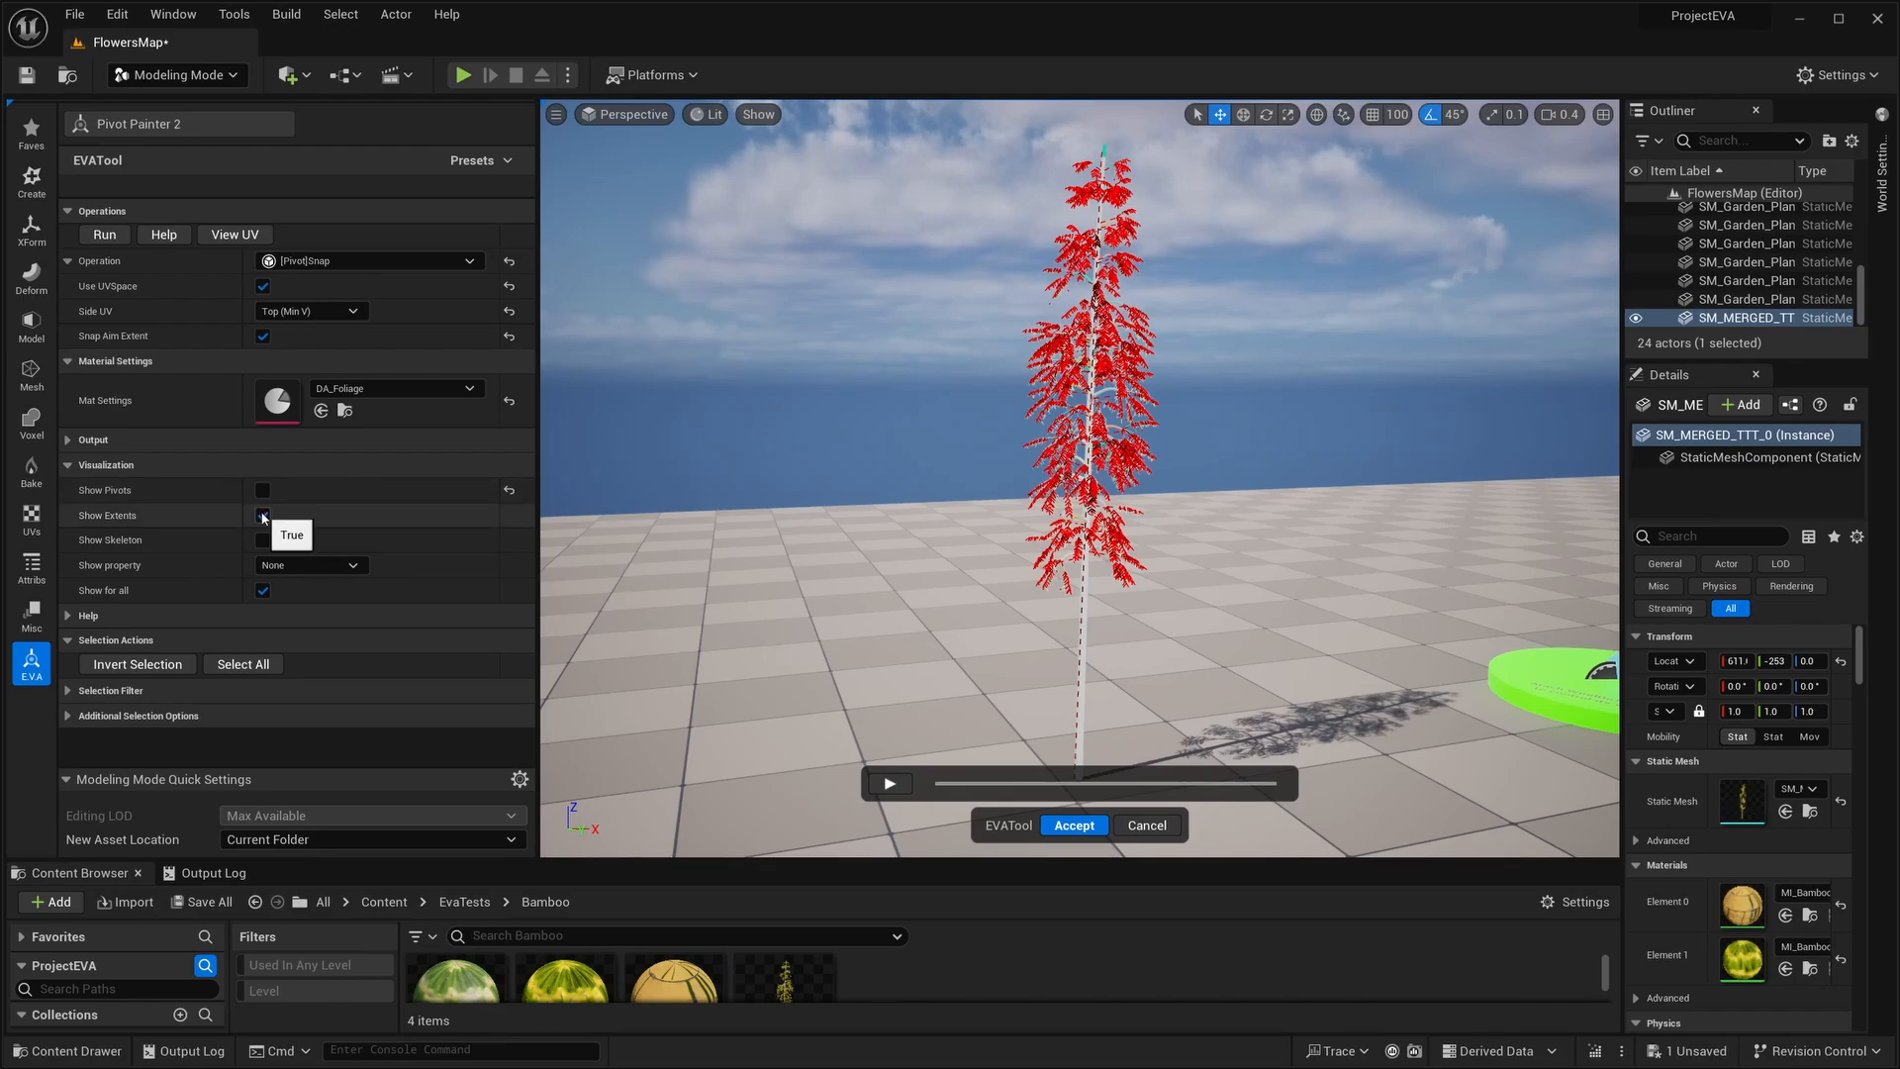
pyautogui.click(263, 515)
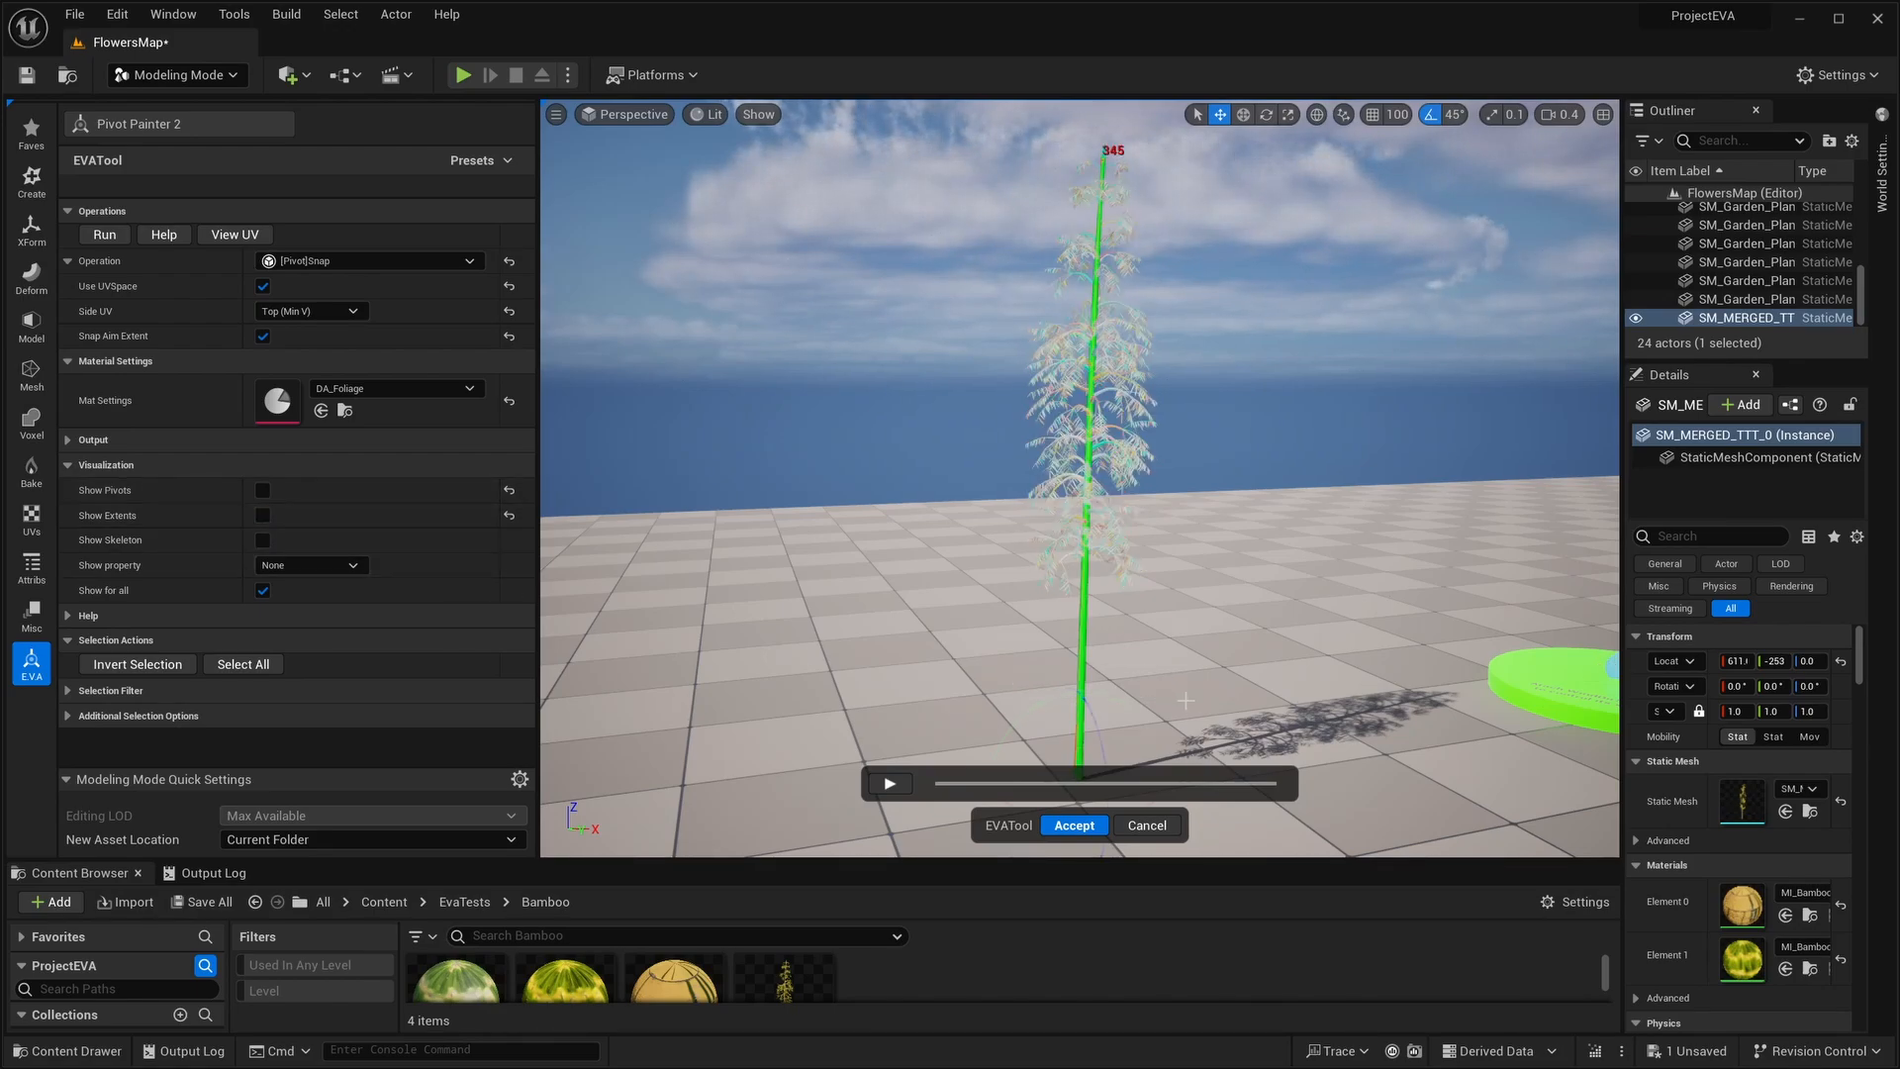
pyautogui.click(394, 261)
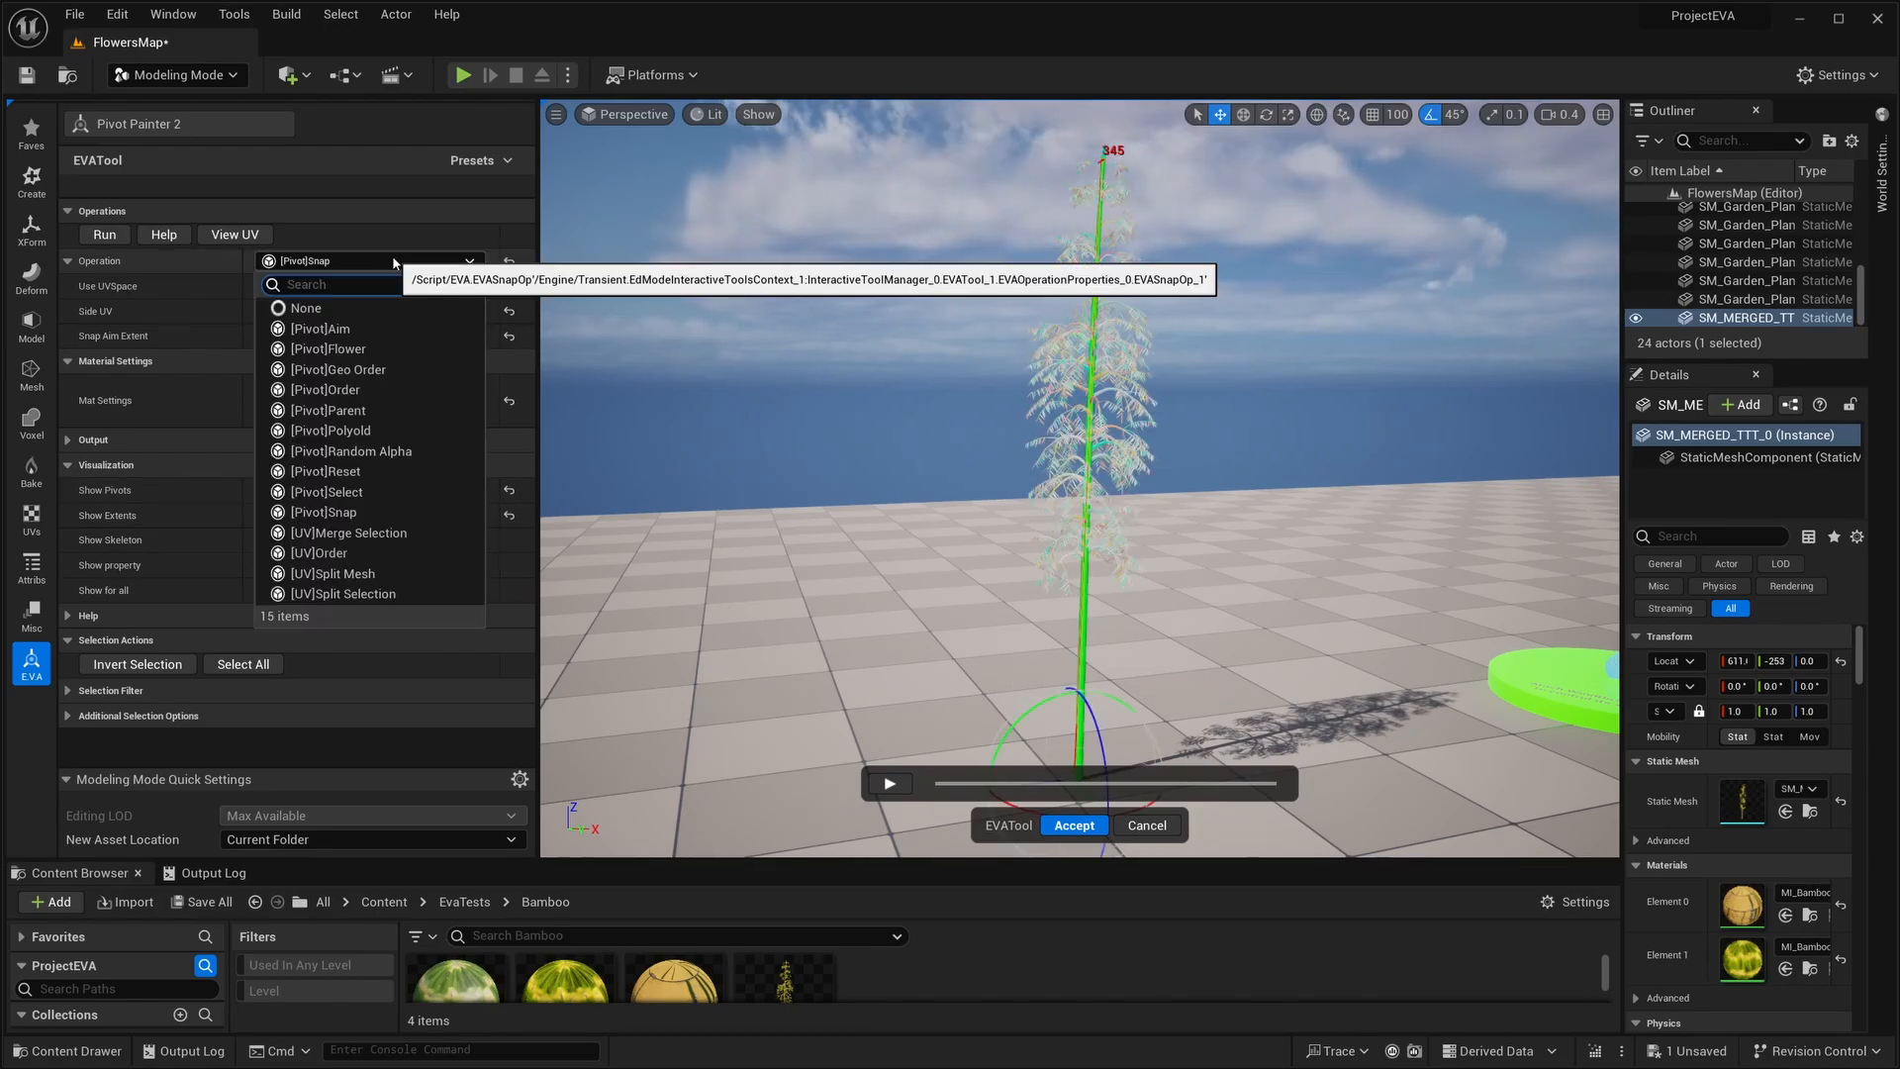
pyautogui.click(367, 409)
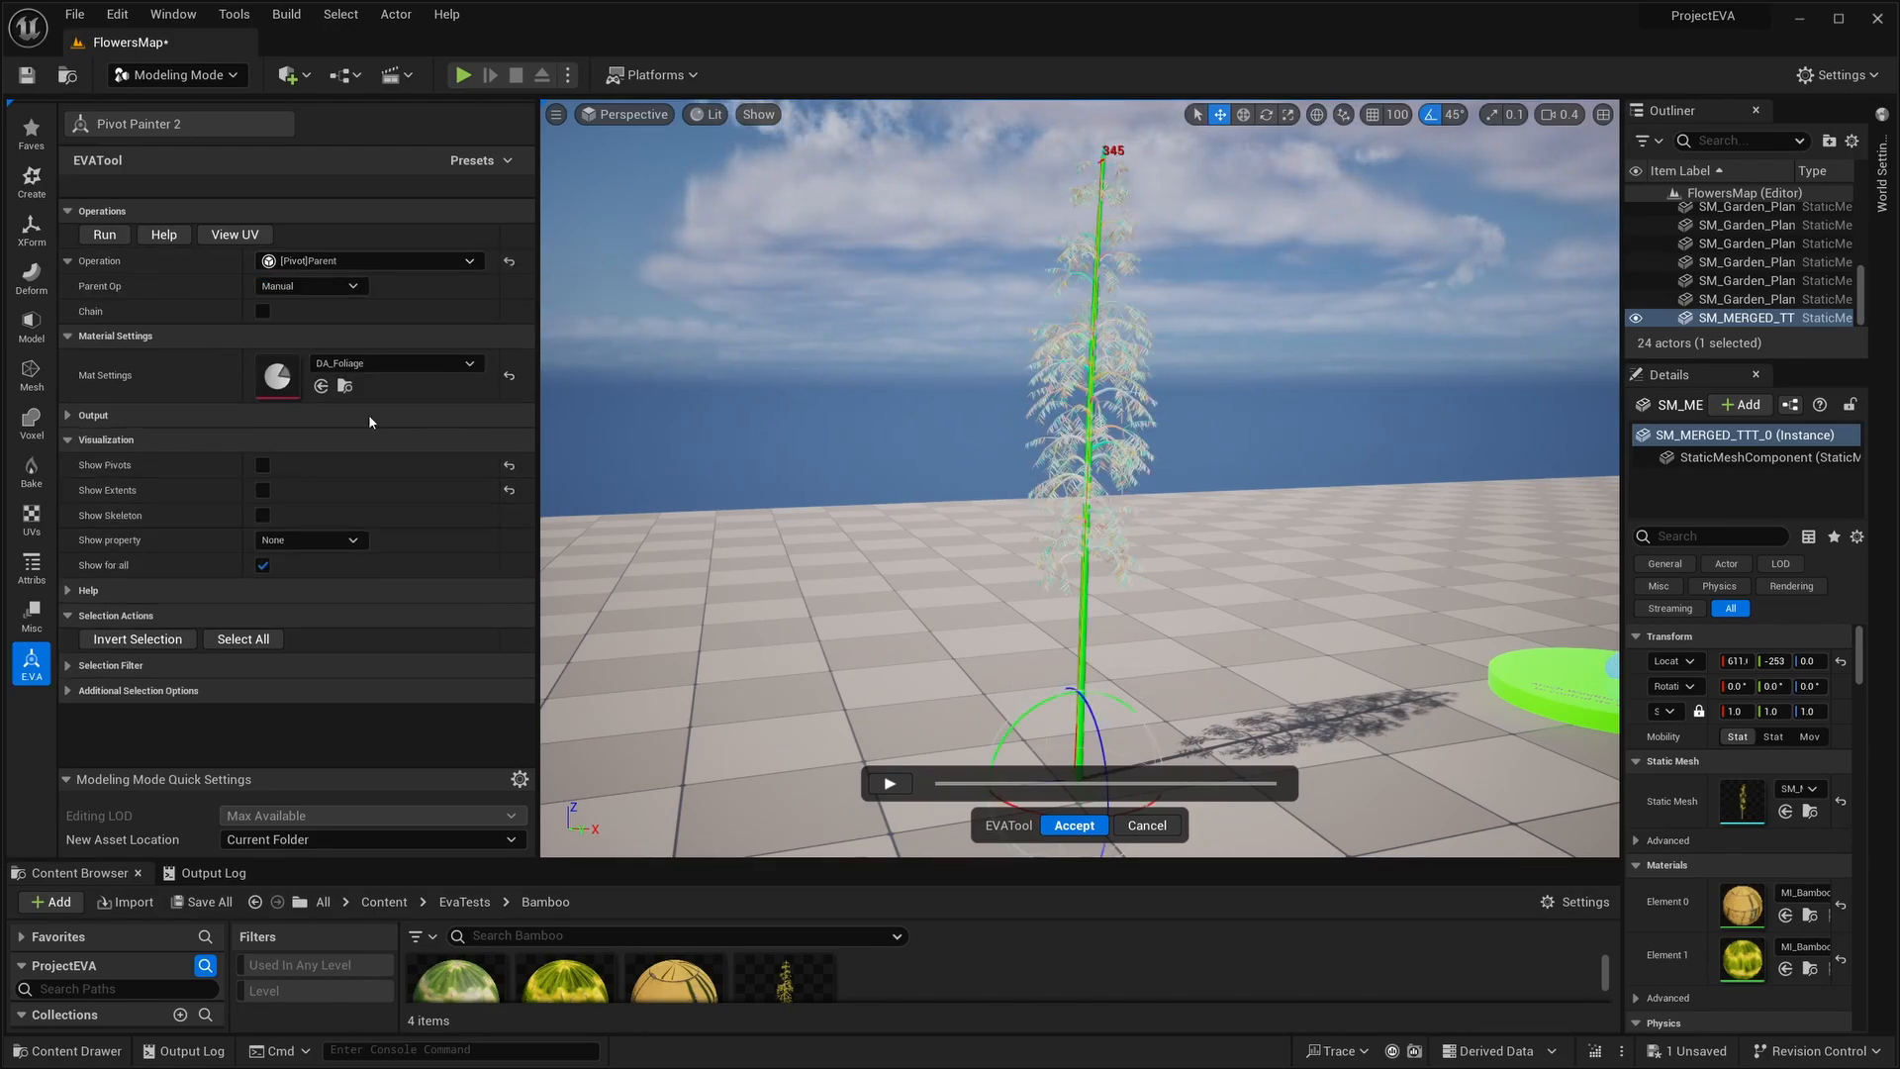
pyautogui.click(315, 286)
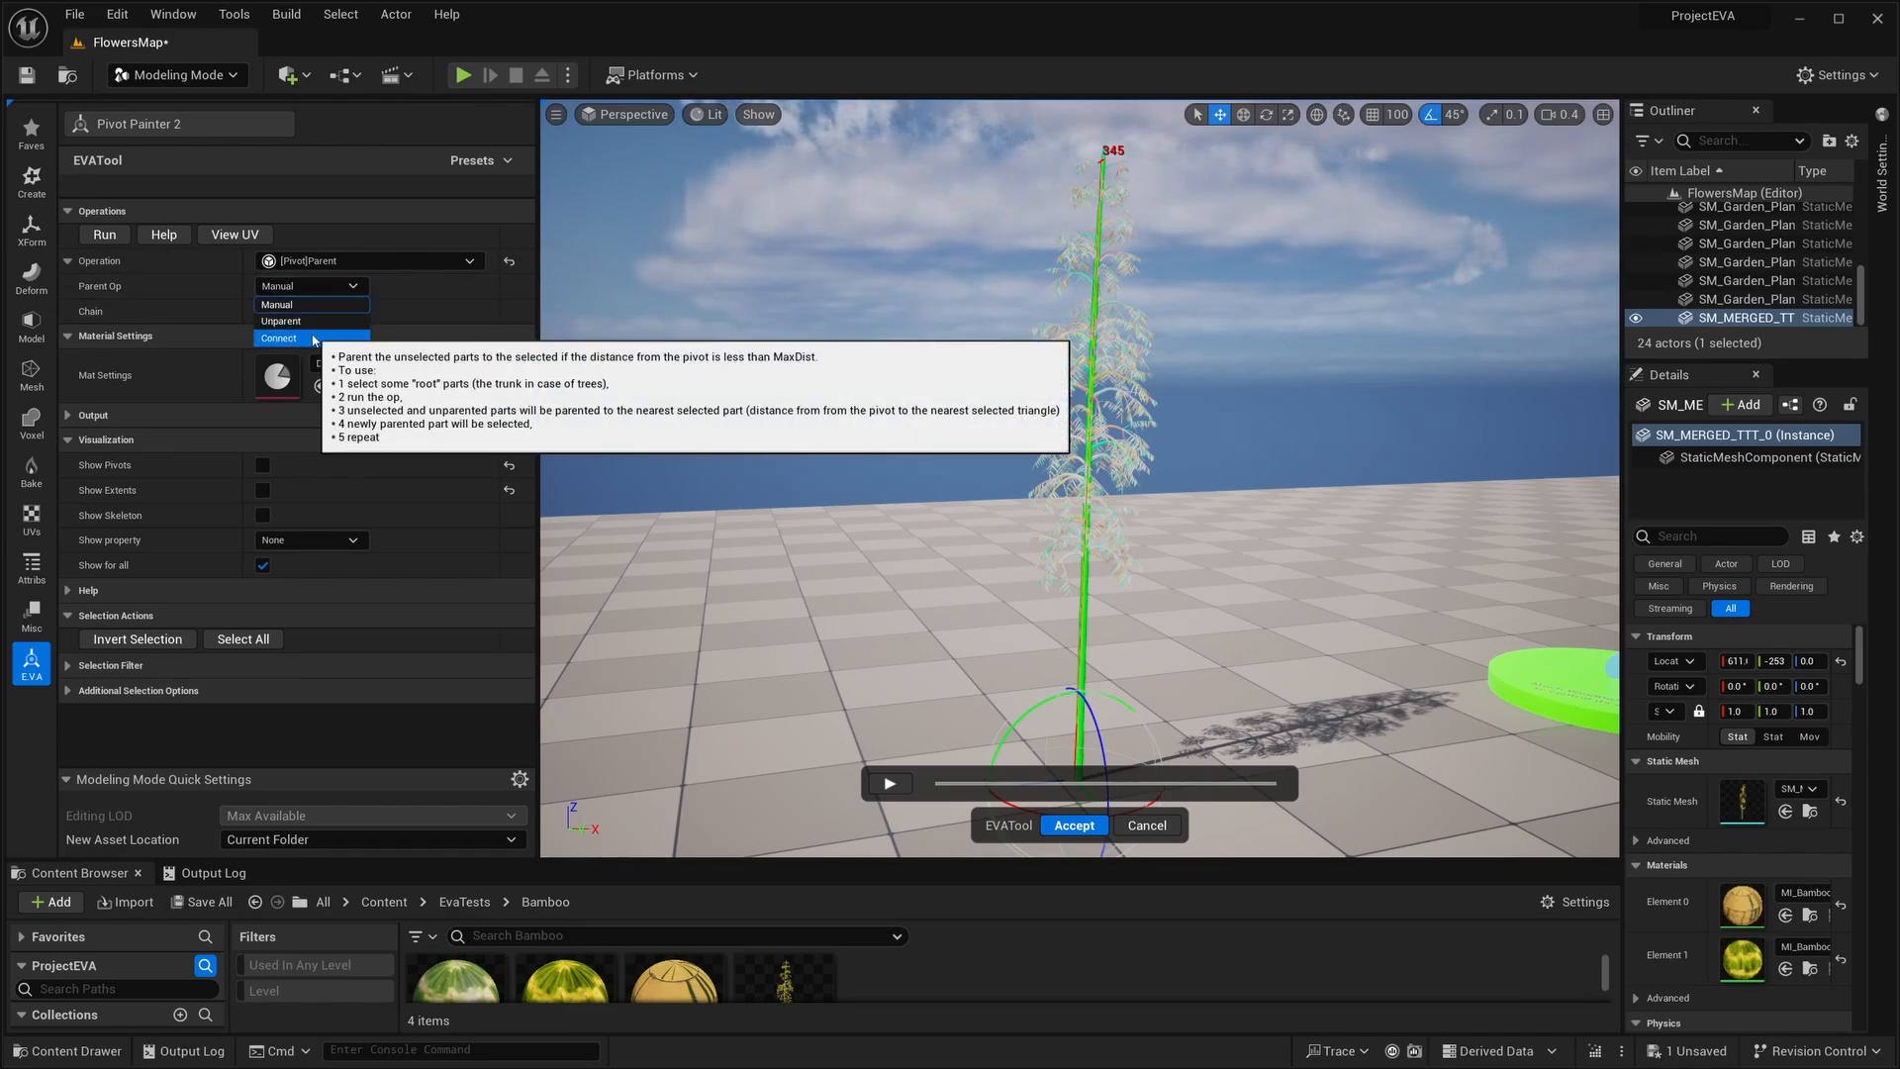
pyautogui.click(282, 338)
pyautogui.click(107, 235)
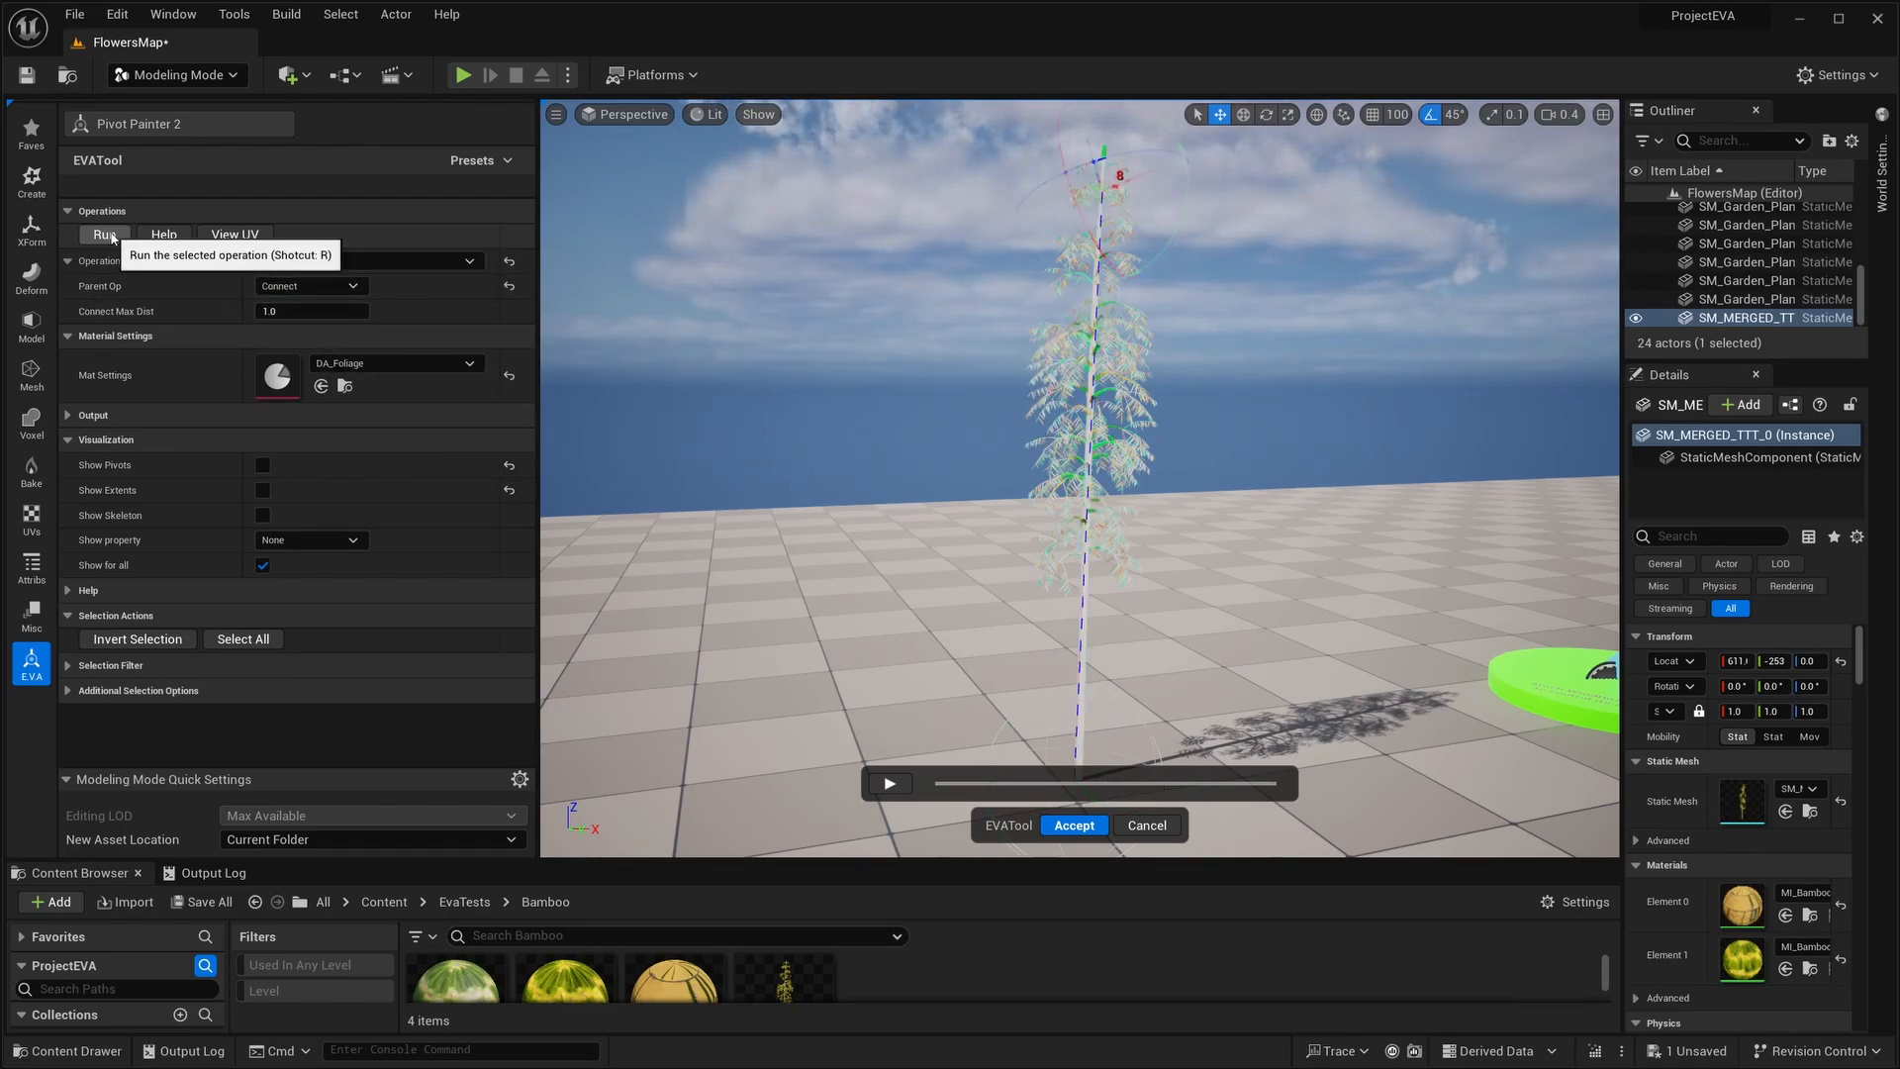
pyautogui.click(107, 235)
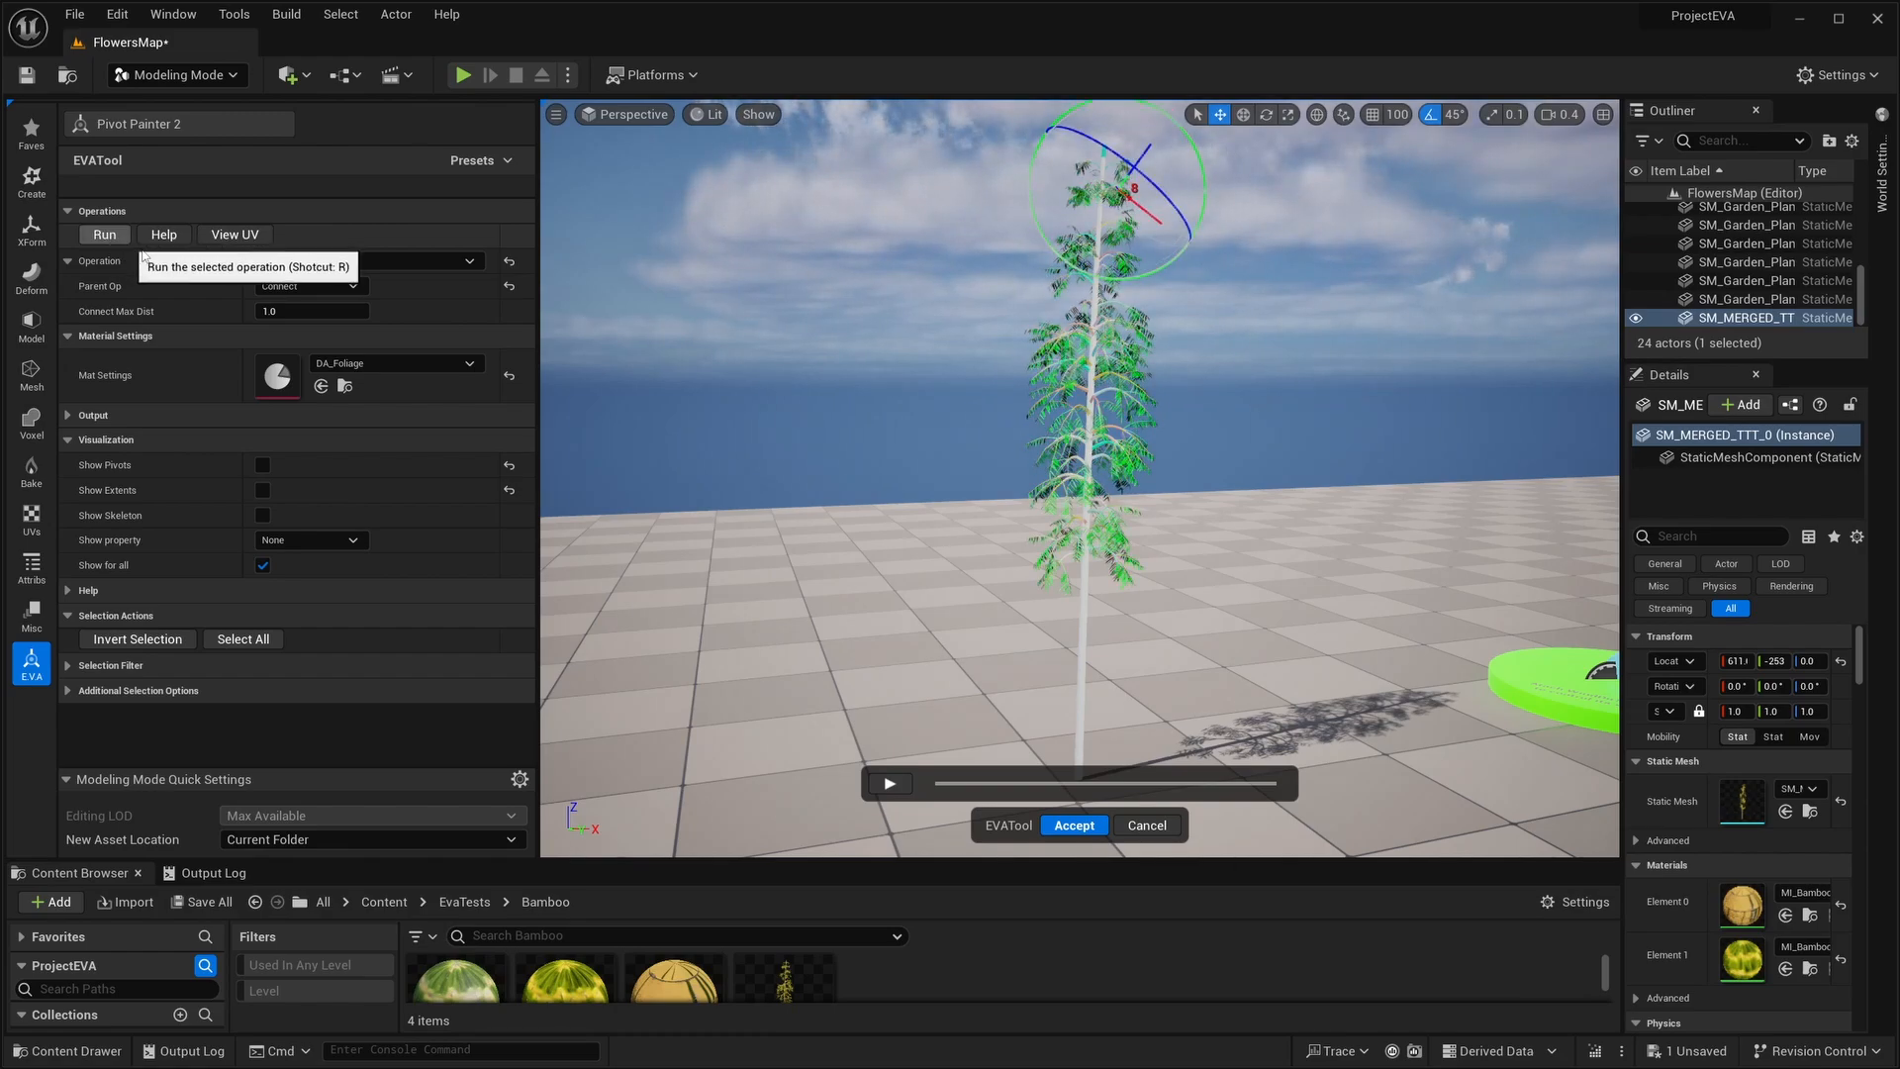
# Play the parented bamboo's animation preview and examine up close how the branches and leaves follow the trunk.
pyautogui.click(876, 781)
pyautogui.press('w')
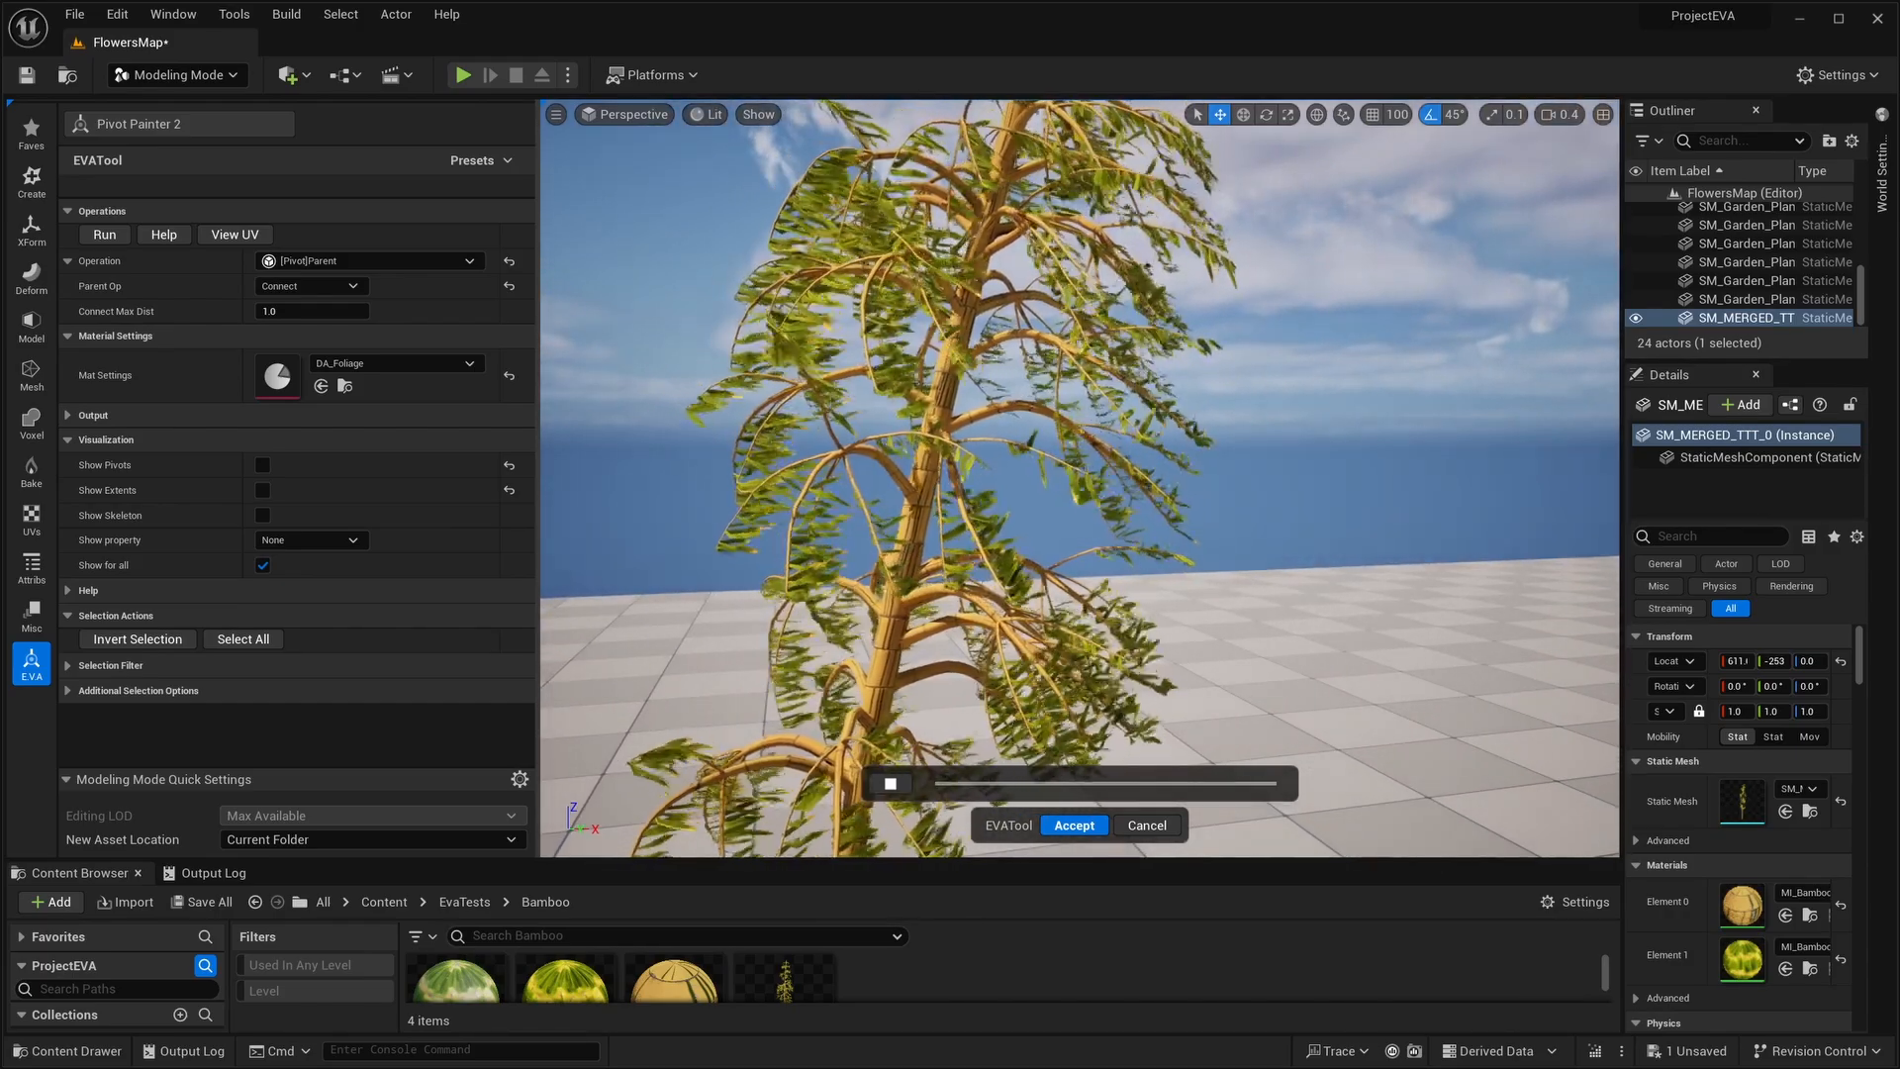
pyautogui.press('s')
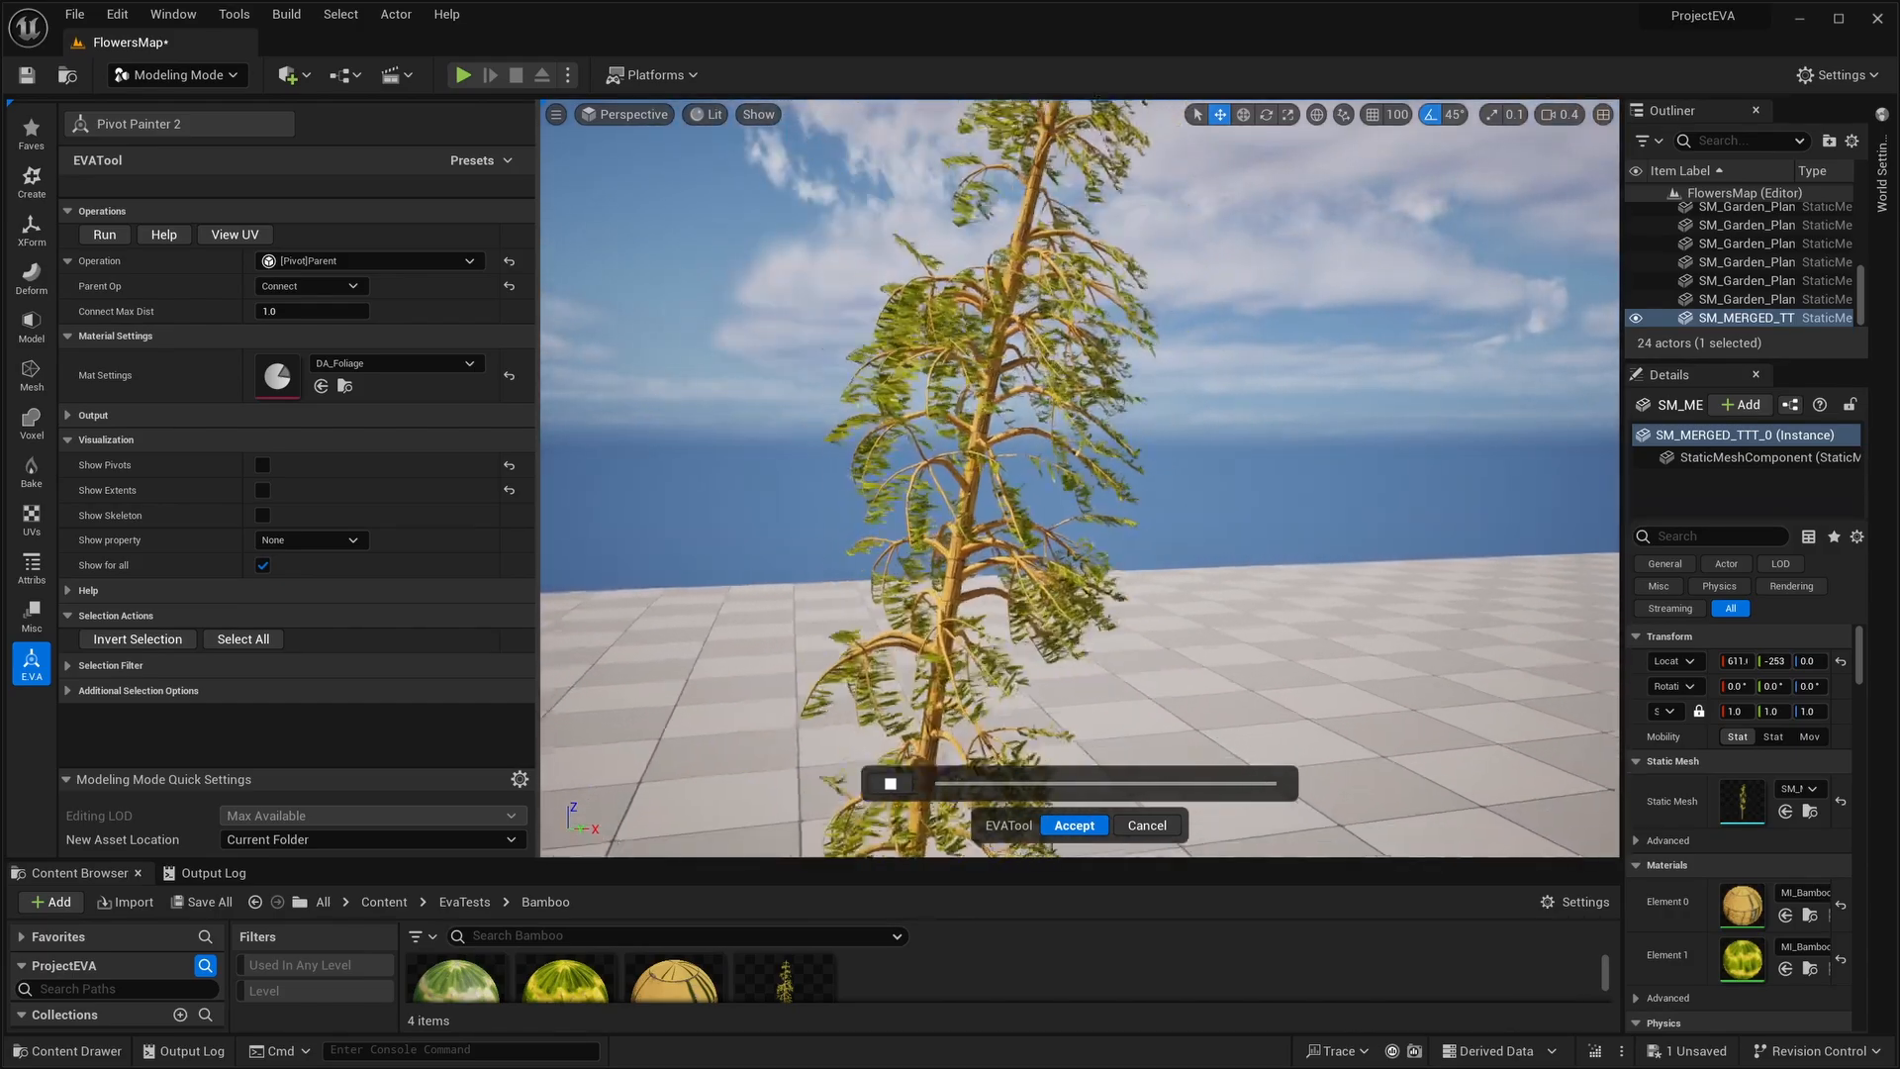
pyautogui.moveTo(883, 635); pyautogui.dragTo(883, 644, button='right')
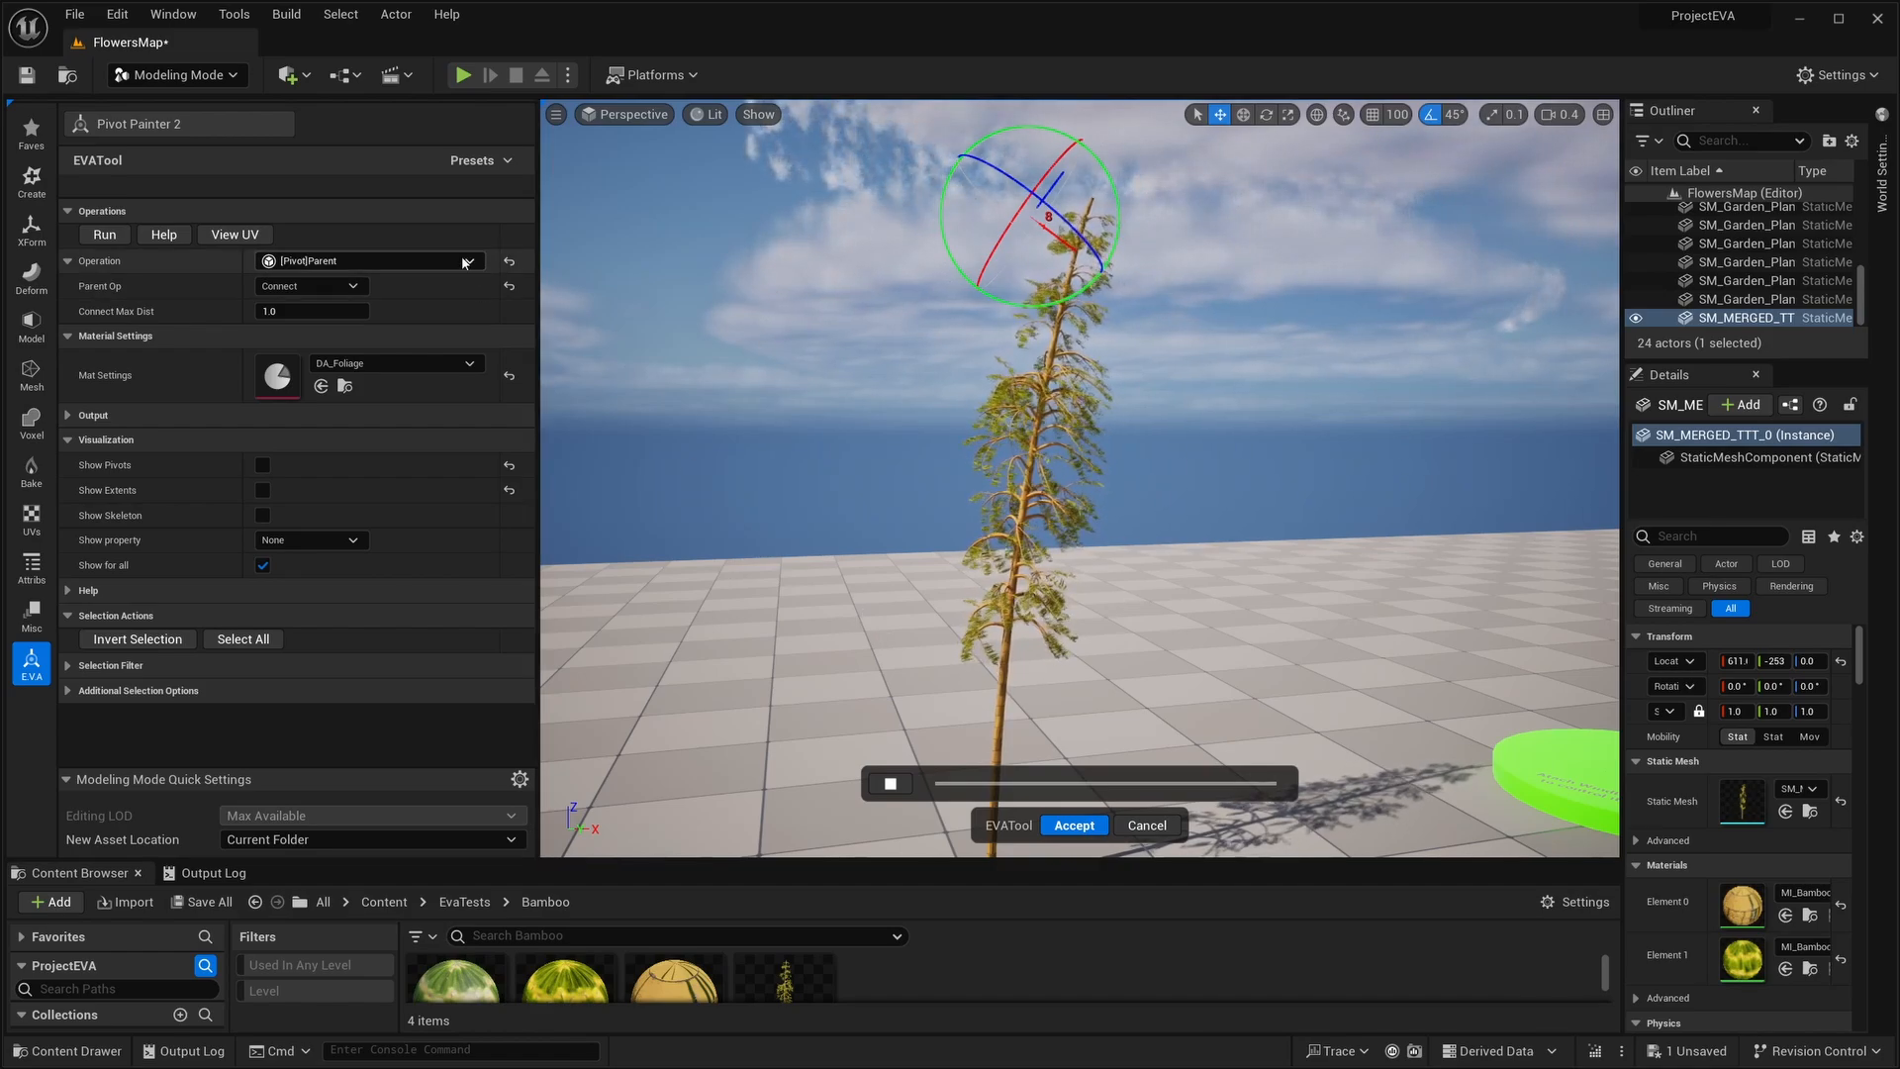
# Choose the [UV]Order operation and accept the bamboo's EVATool result with the preview stopped.
pyautogui.click(366, 260)
pyautogui.click(359, 557)
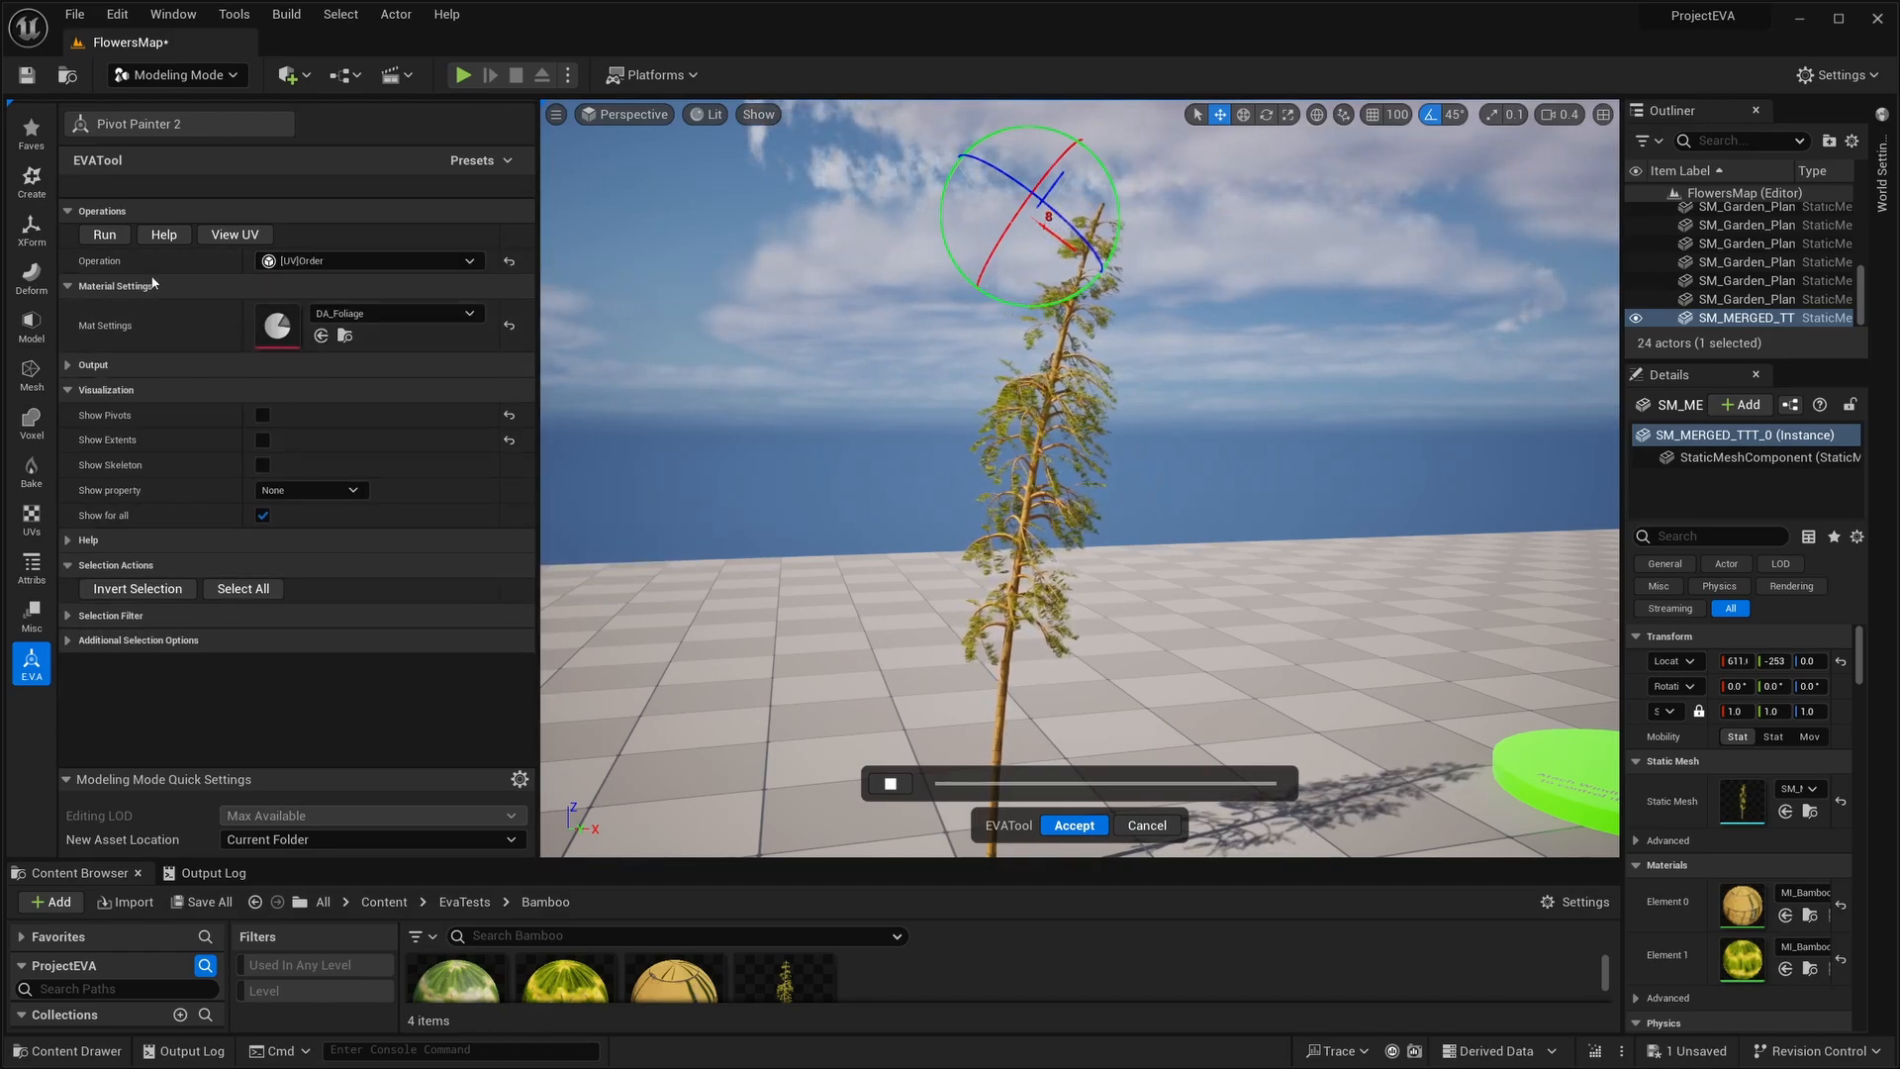
pyautogui.click(890, 784)
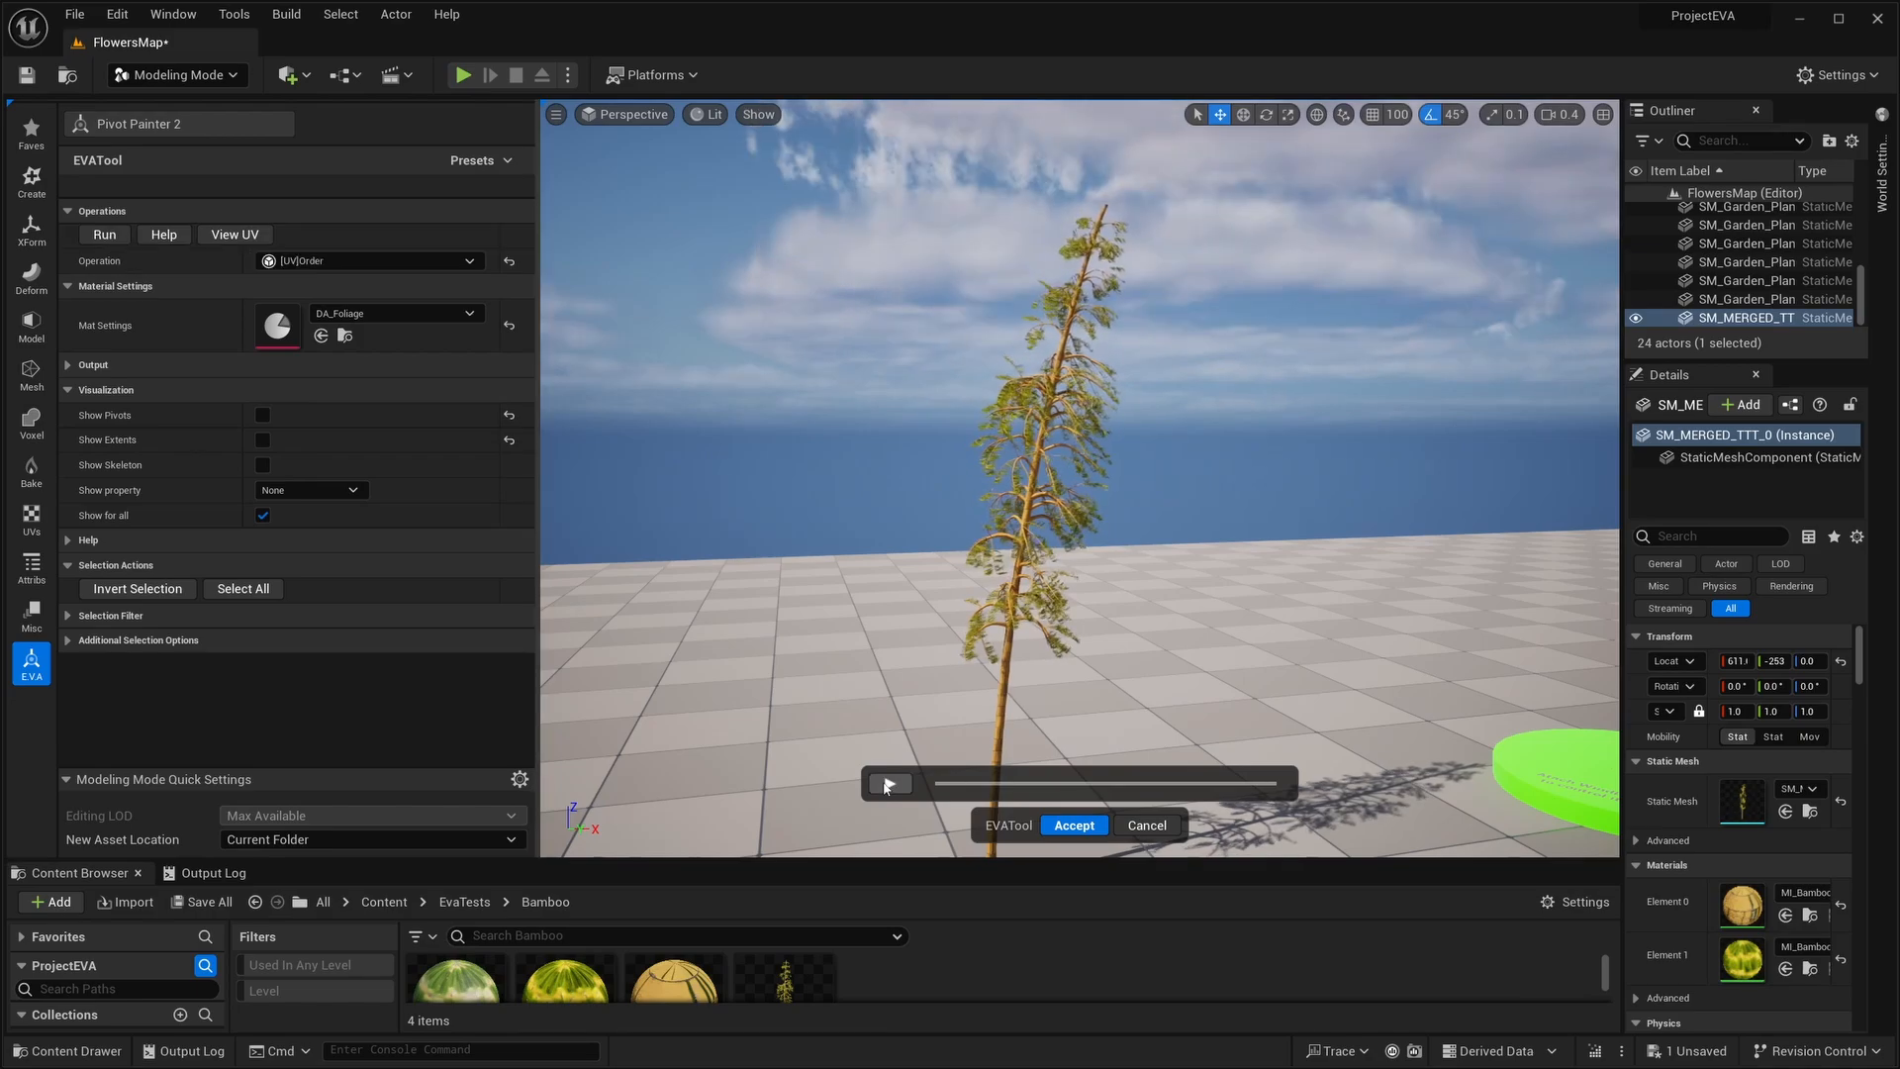
pyautogui.click(1075, 825)
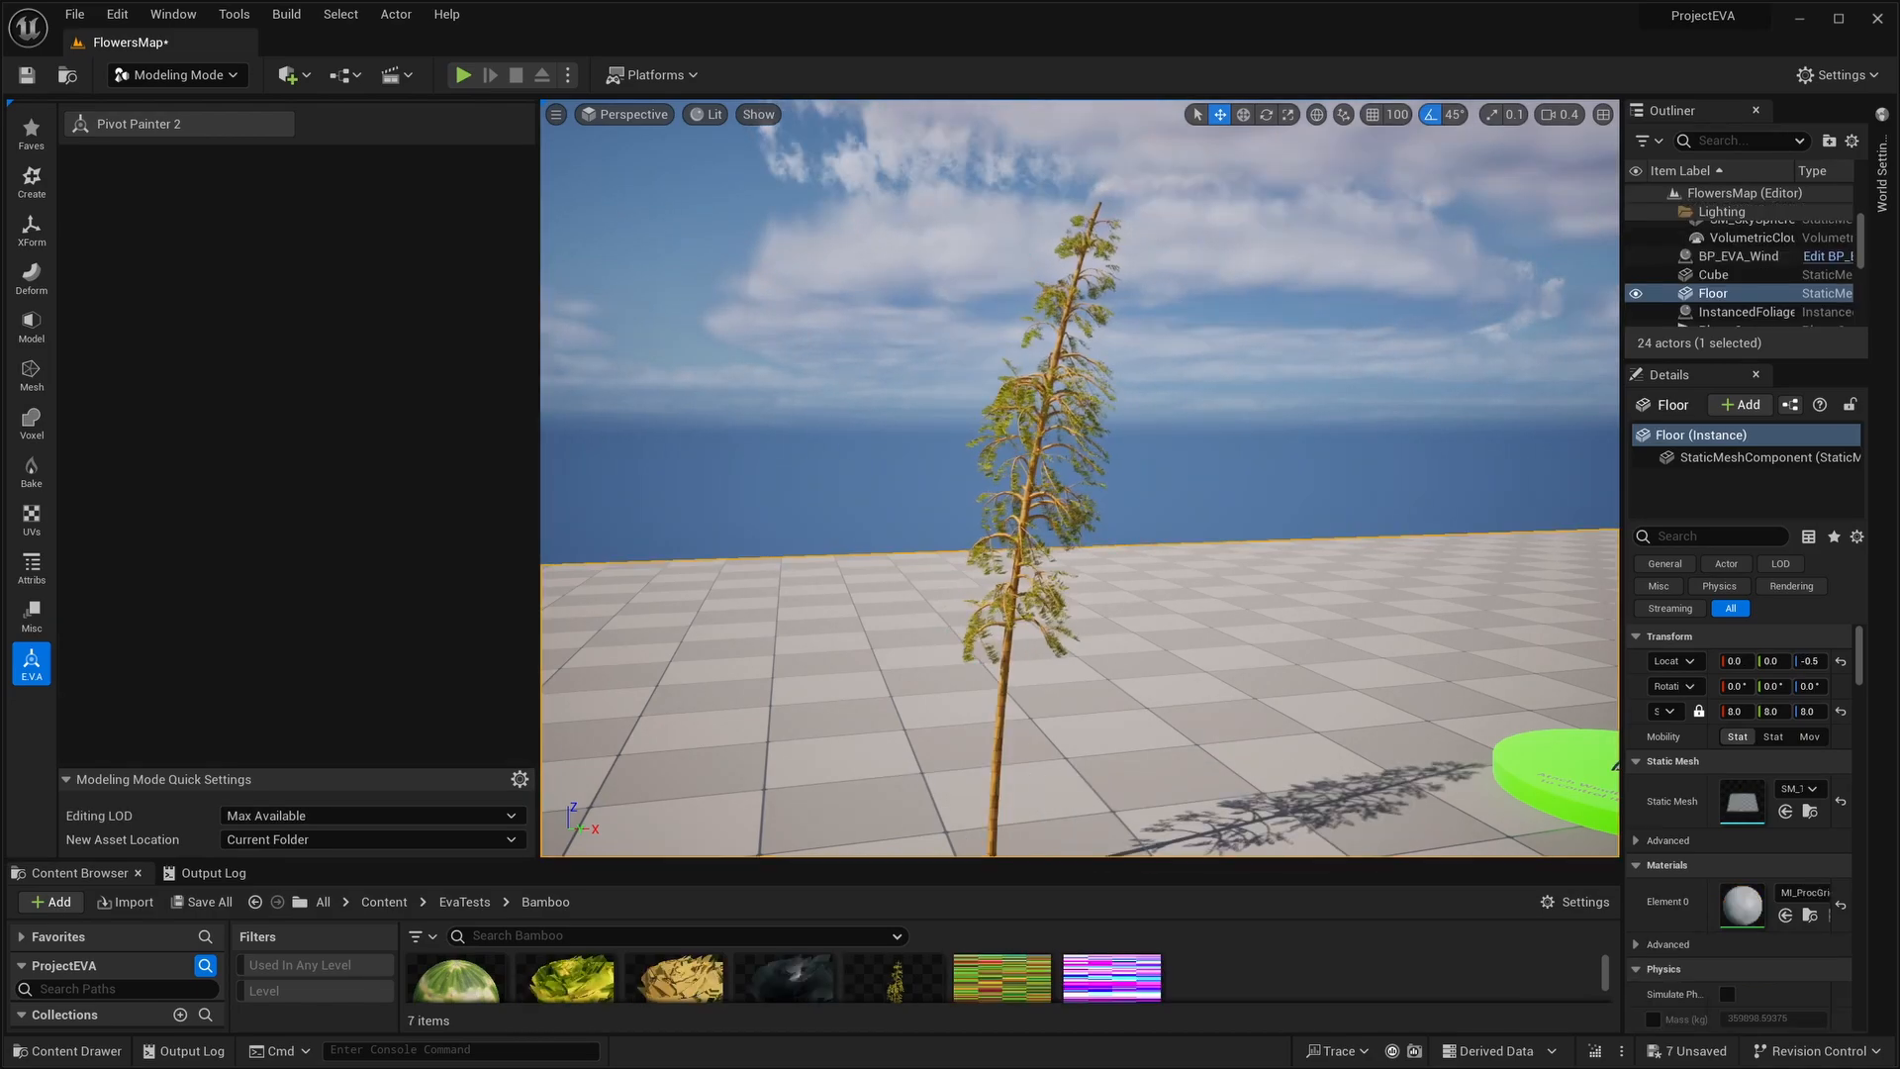
# Rotate the BP_EVA_Wind actor beside the bamboo to about -160° around Z.
pyautogui.moveTo(1061, 765); pyautogui.dragTo(1058, 648)
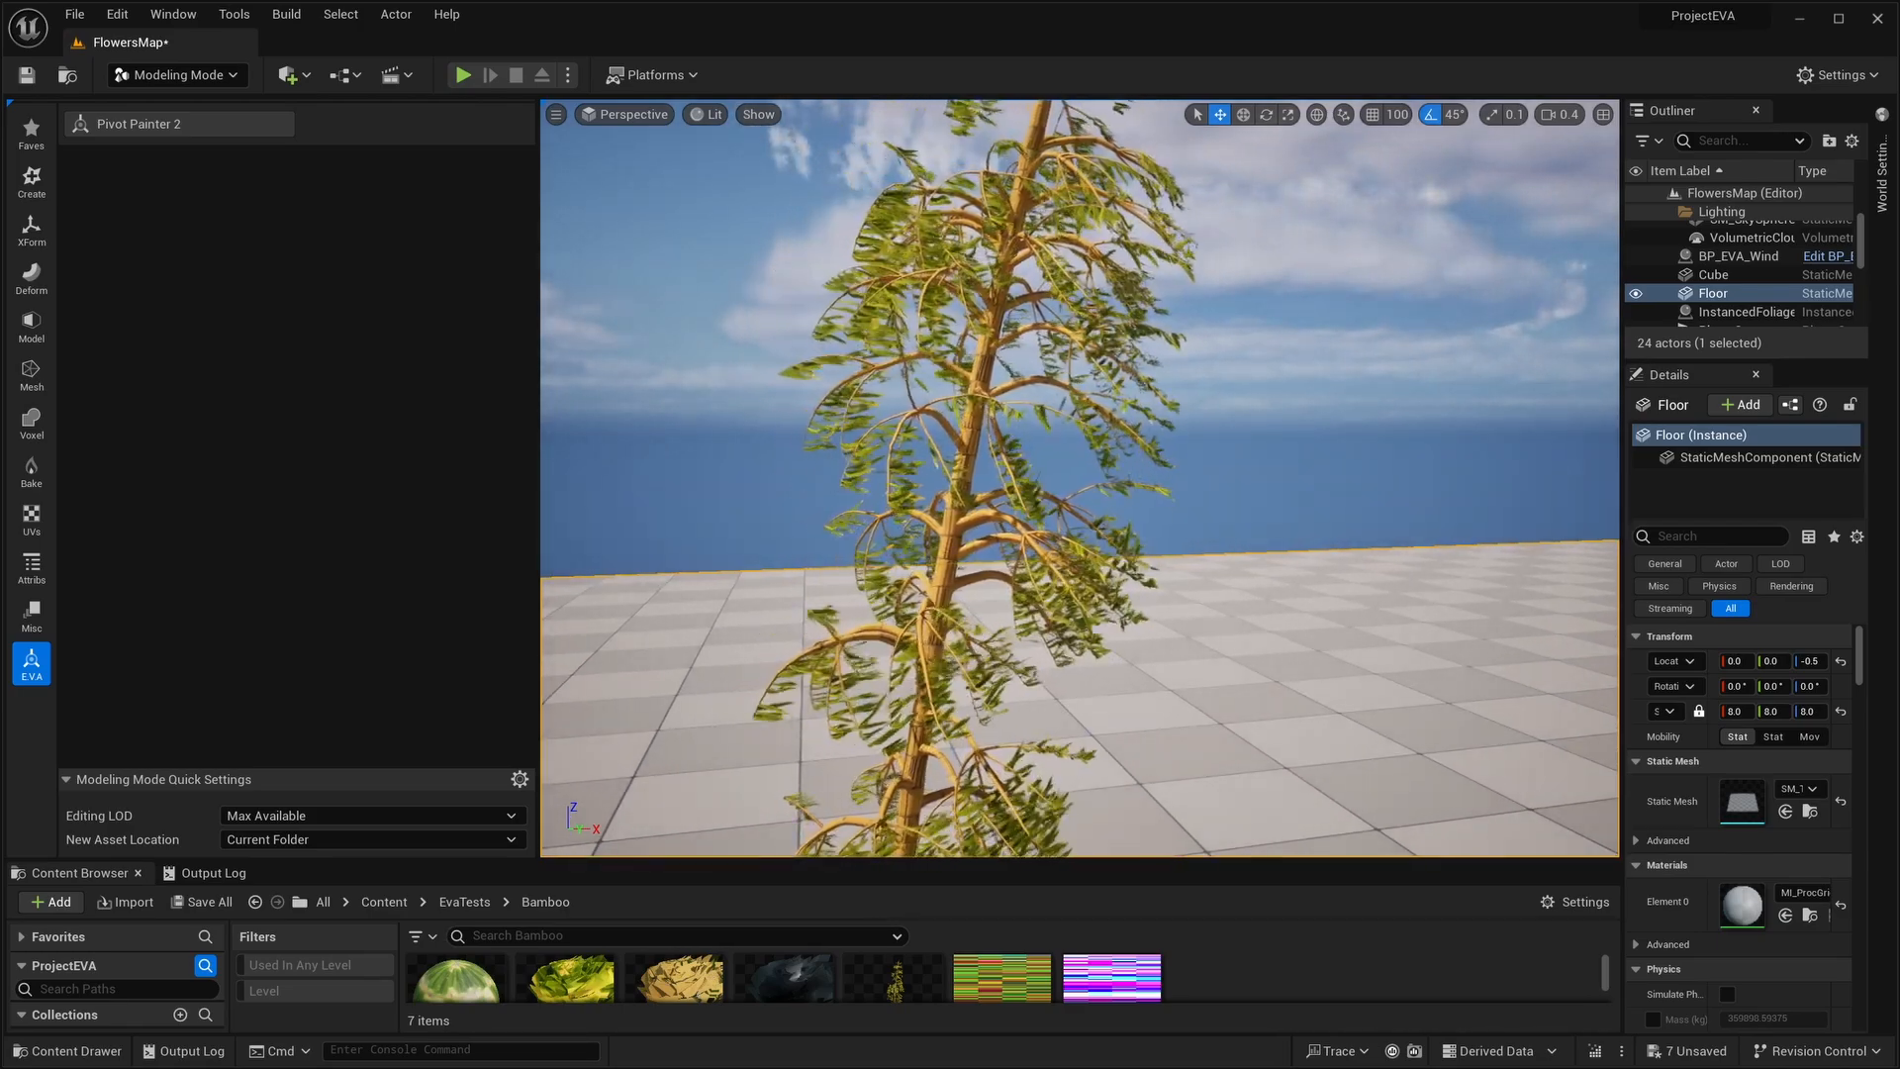
pyautogui.moveTo(1080, 478); pyautogui.dragTo(1069, 541, button='right')
pyautogui.press('s')
pyautogui.press('d')
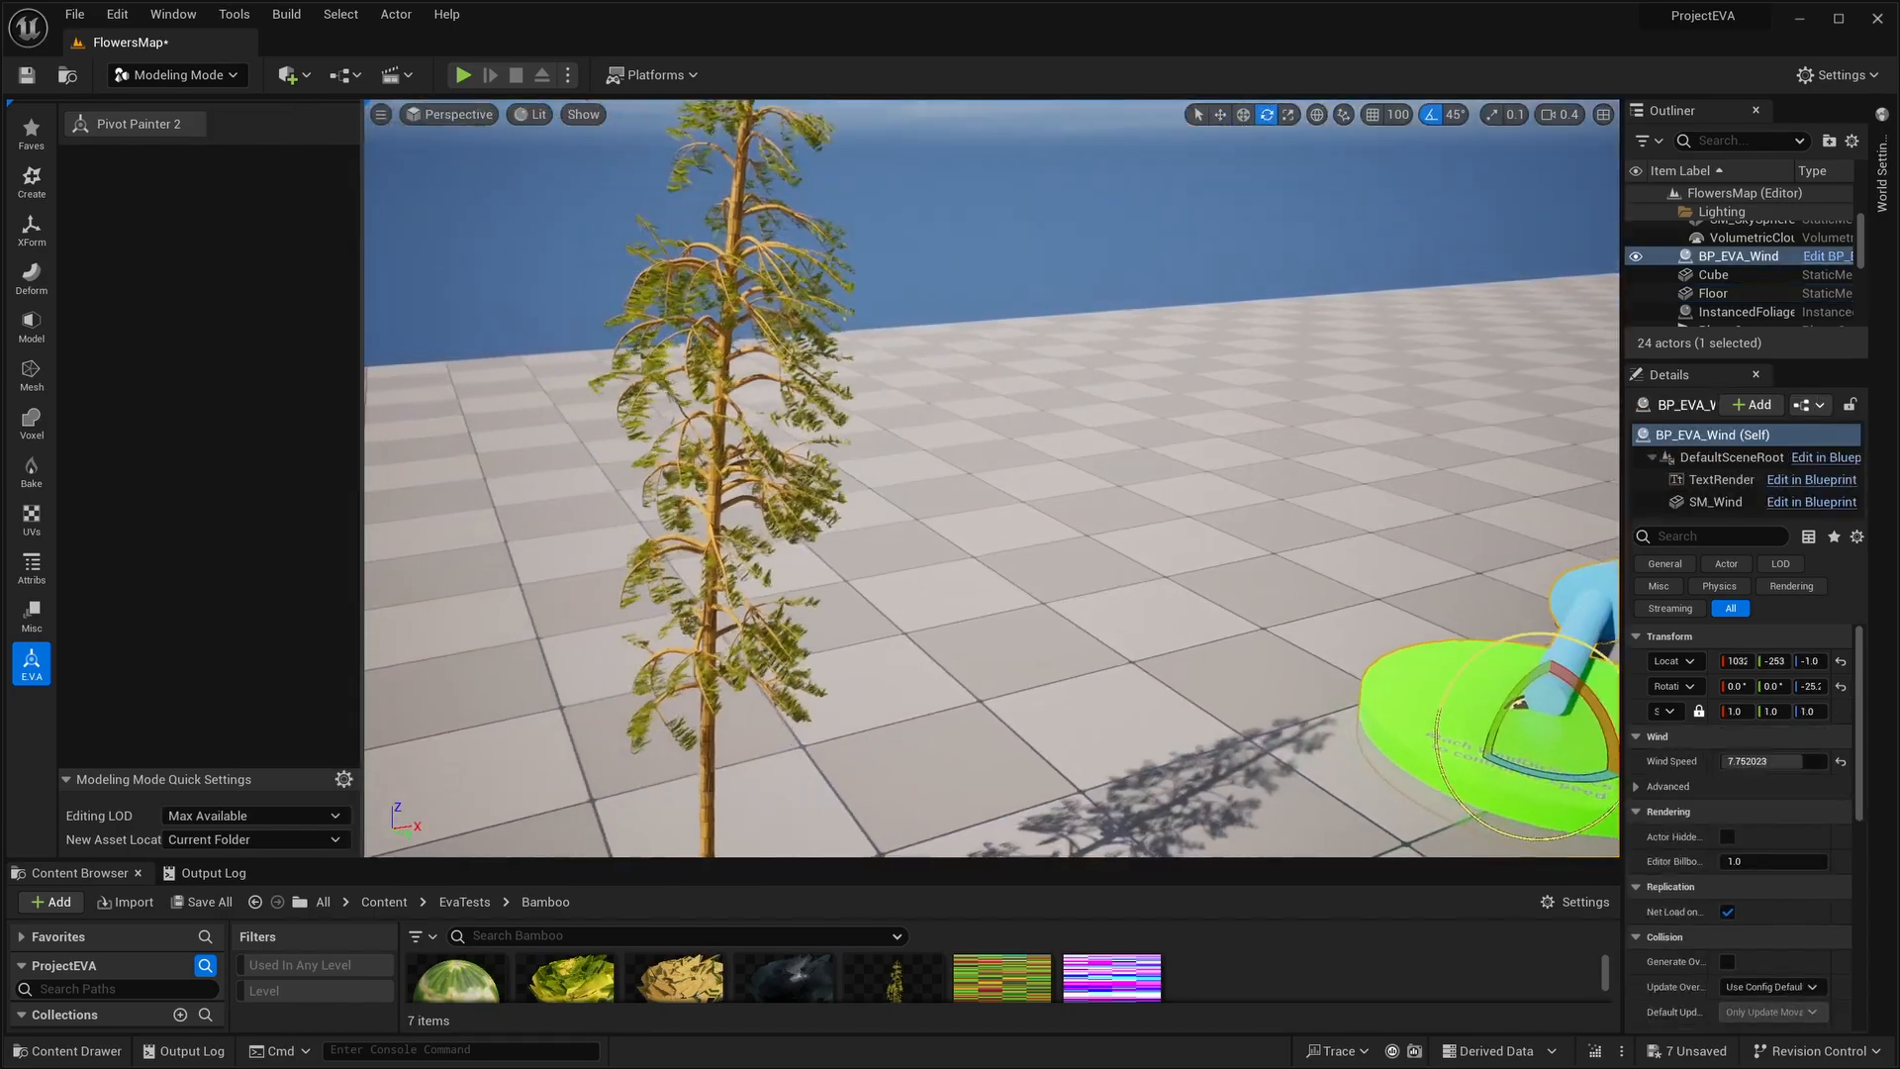
pyautogui.press('e')
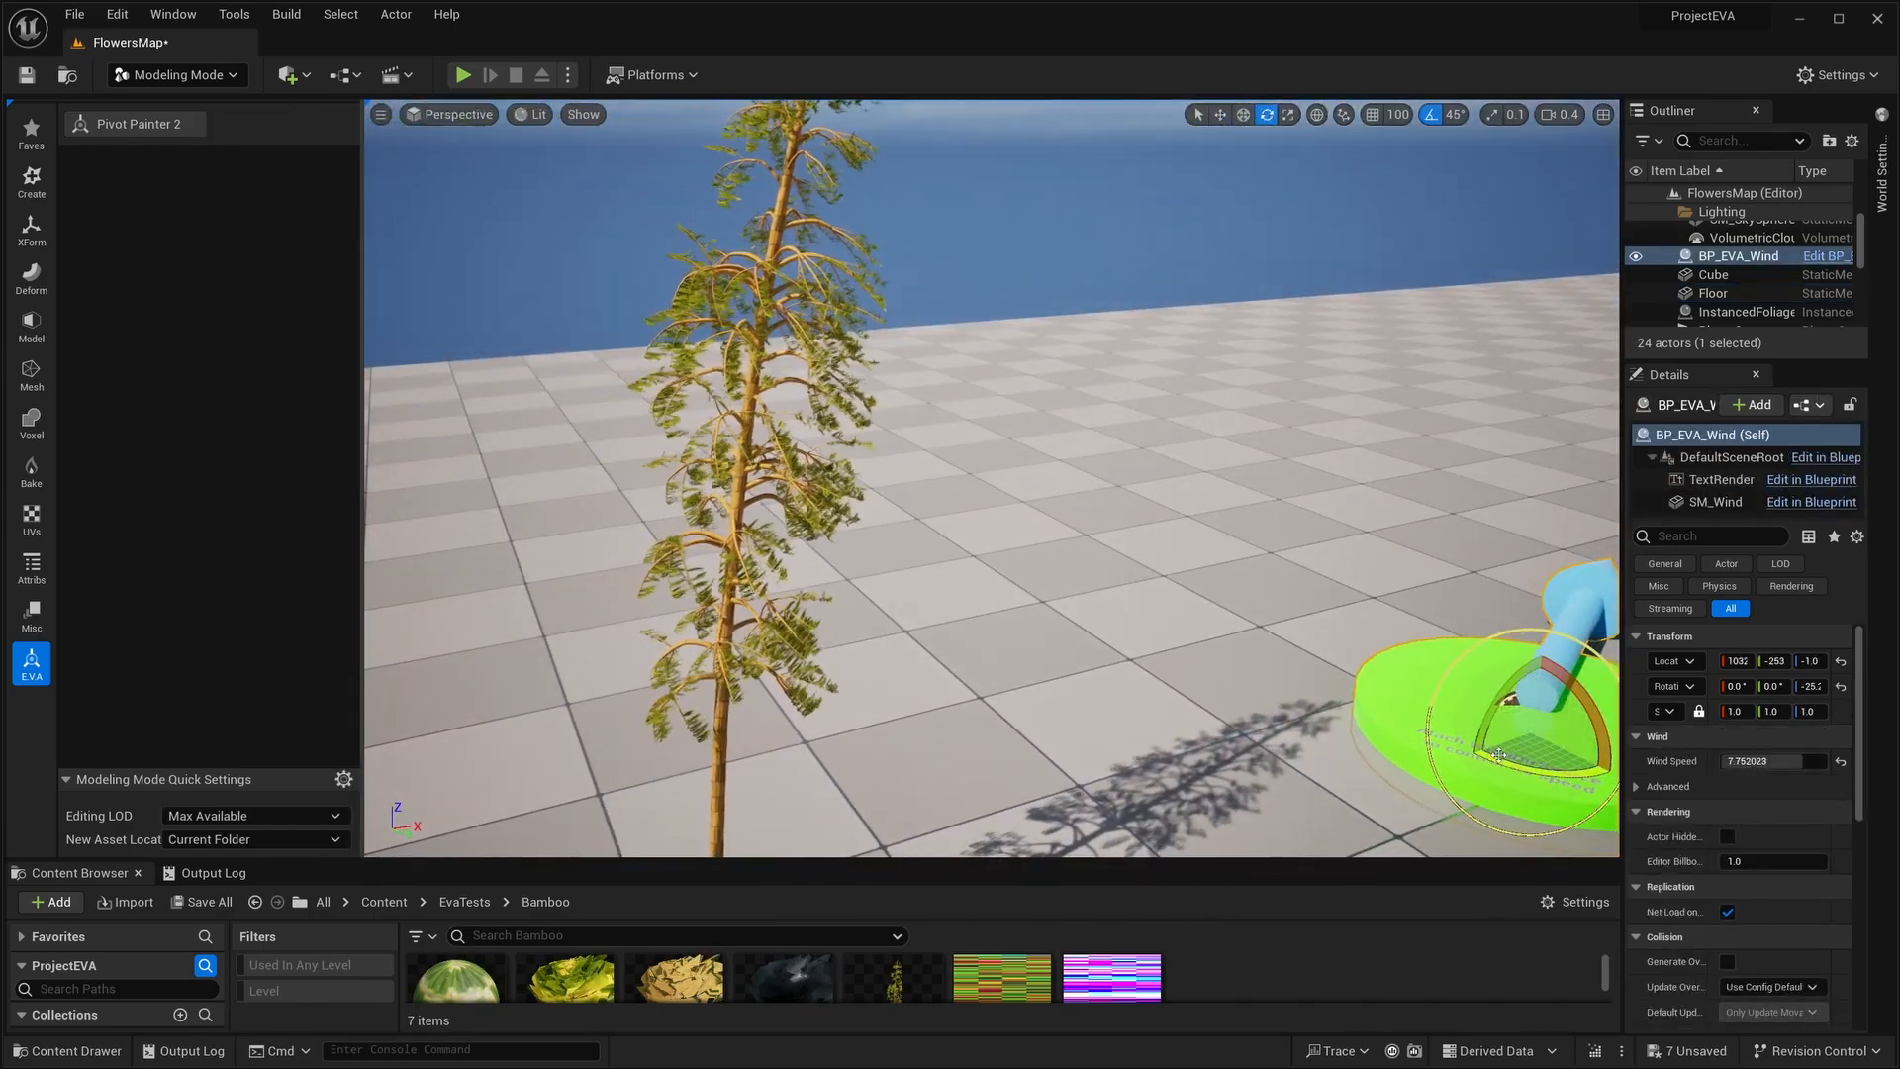
pyautogui.moveTo(1476, 725); pyautogui.dragTo(1410, 724)
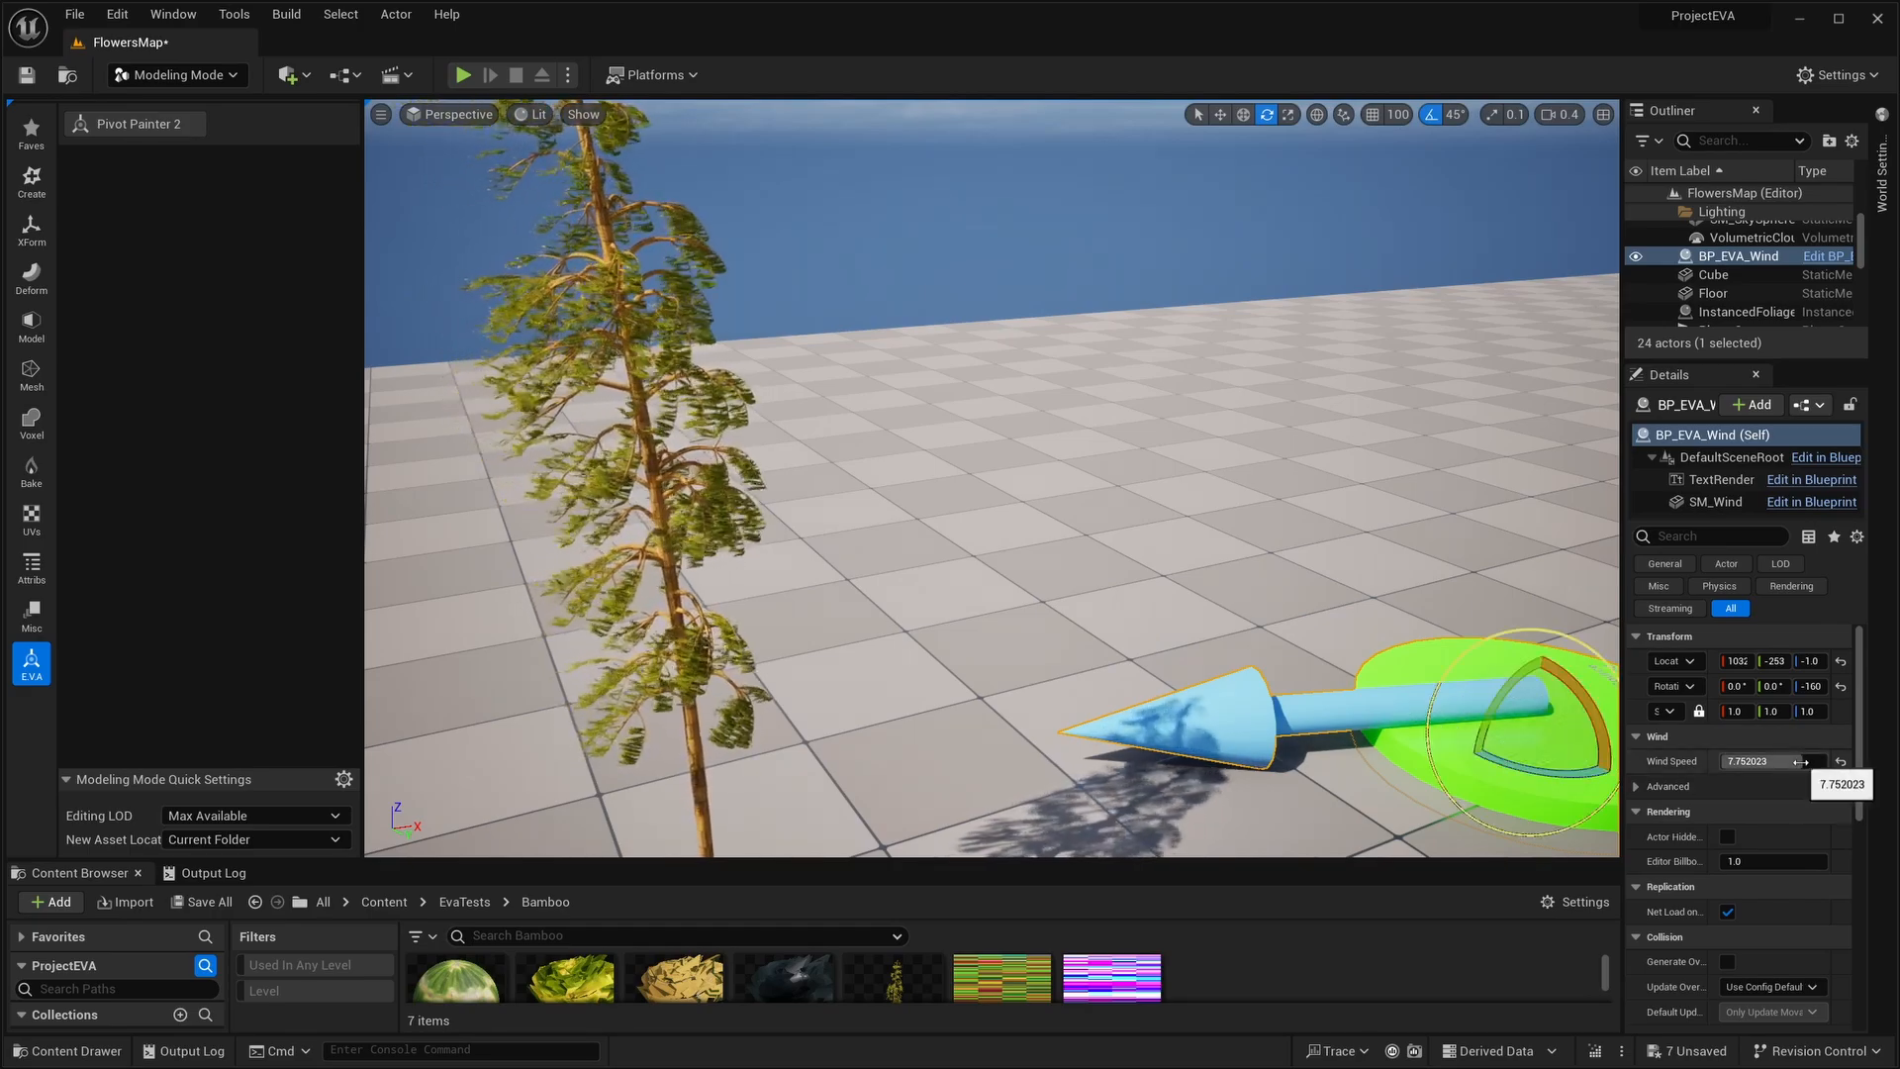
# Lower the Wind Speed of BP_EVA_Wind to about 1.12 and examine the bamboo's motion up close.
pyautogui.moveTo(1800, 761); pyautogui.dragTo(1739, 761)
pyautogui.moveTo(1213, 557); pyautogui.dragTo(1180, 543, button='right')
pyautogui.press('w')
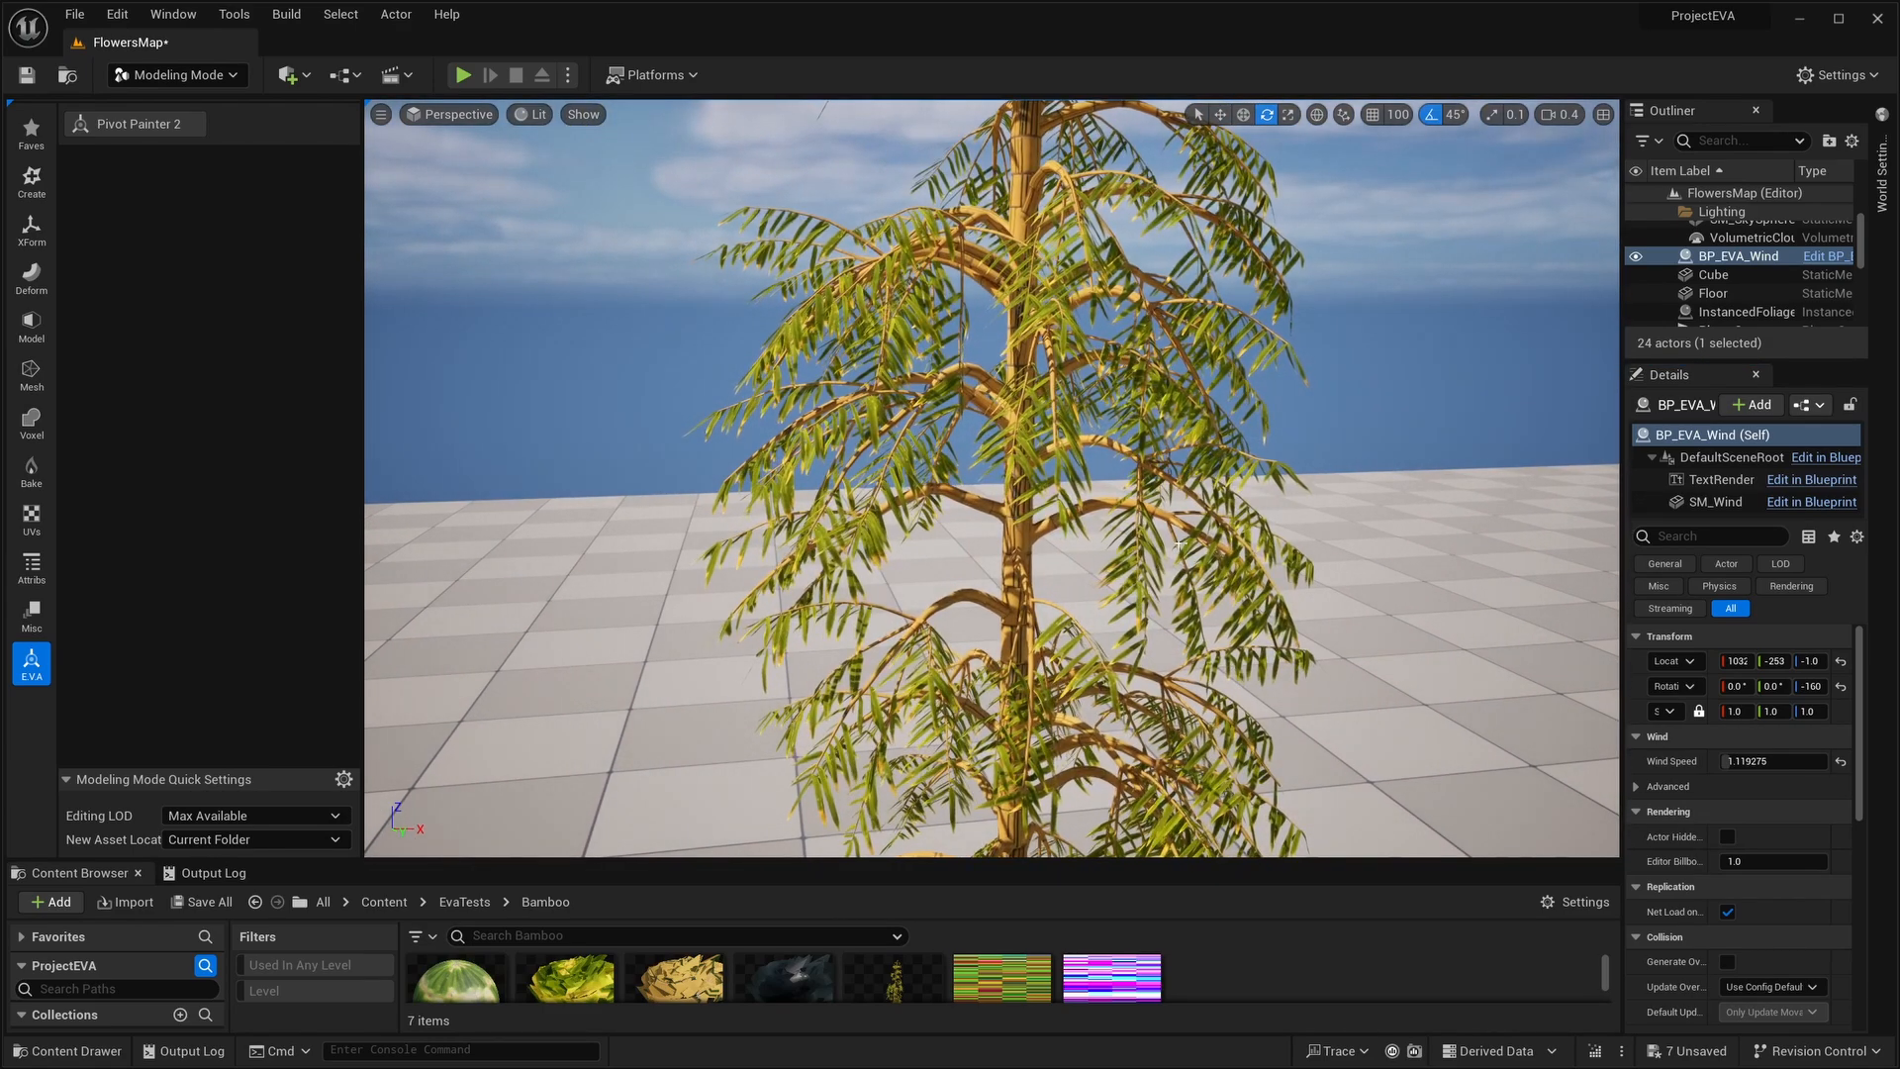